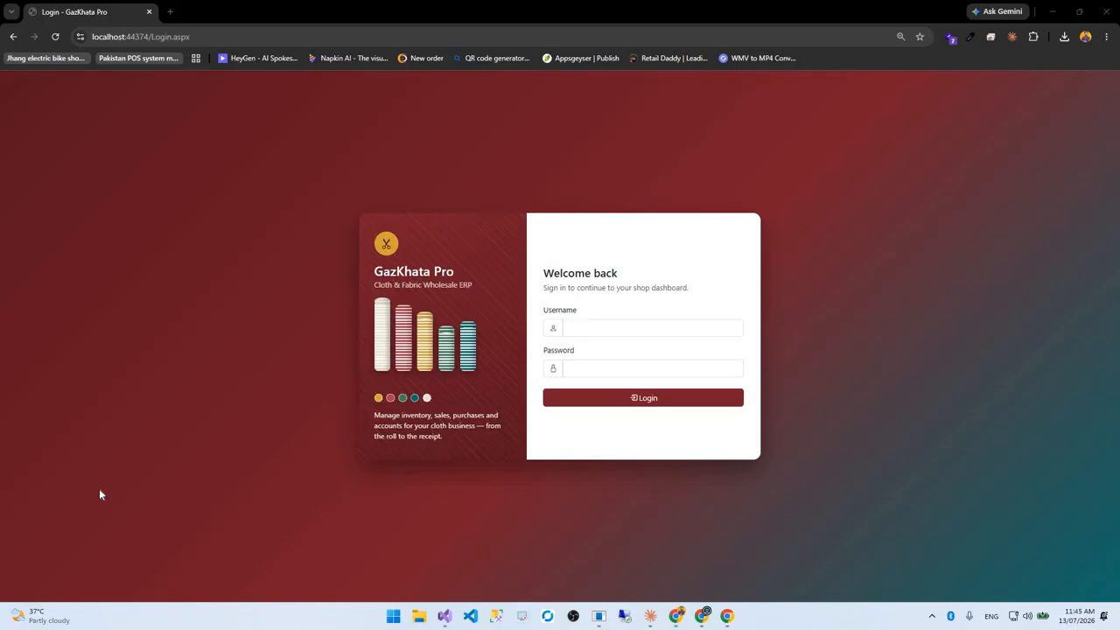
Sign in with the administrator username and password, then dismiss Chrome's saved-password prompt
click(575, 331)
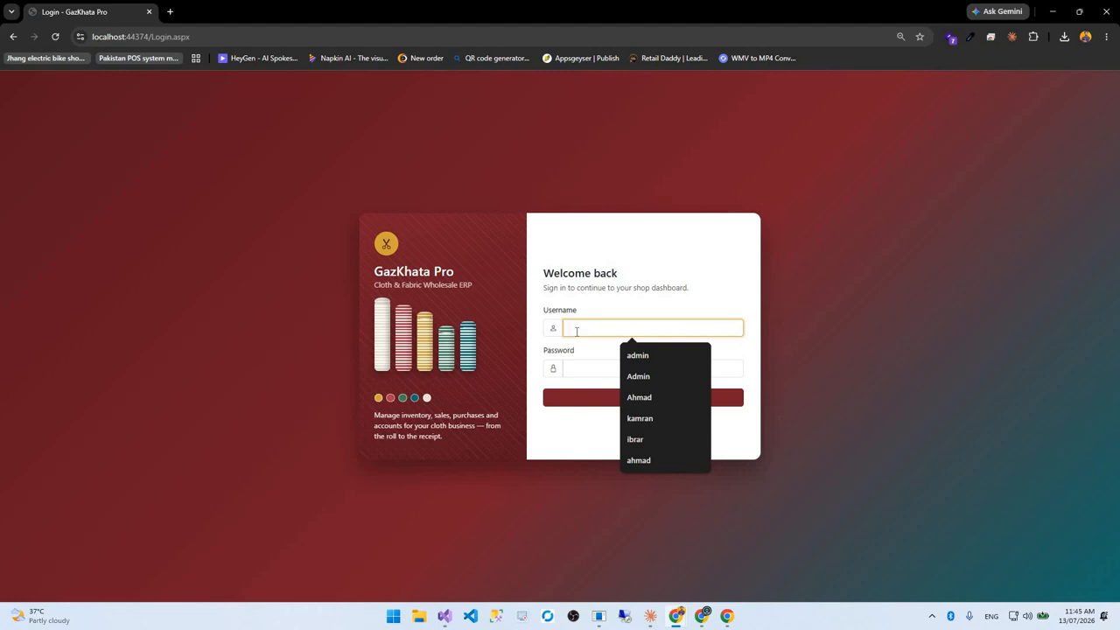
text(admin)
key(Tab)
text(ad)
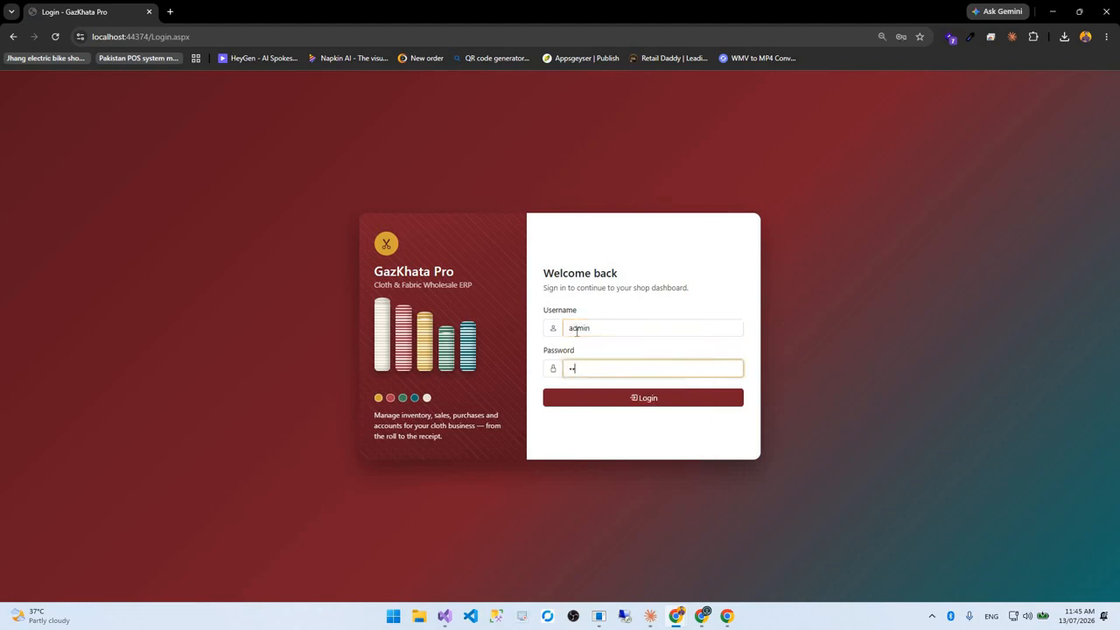
text(min123)
key(Return)
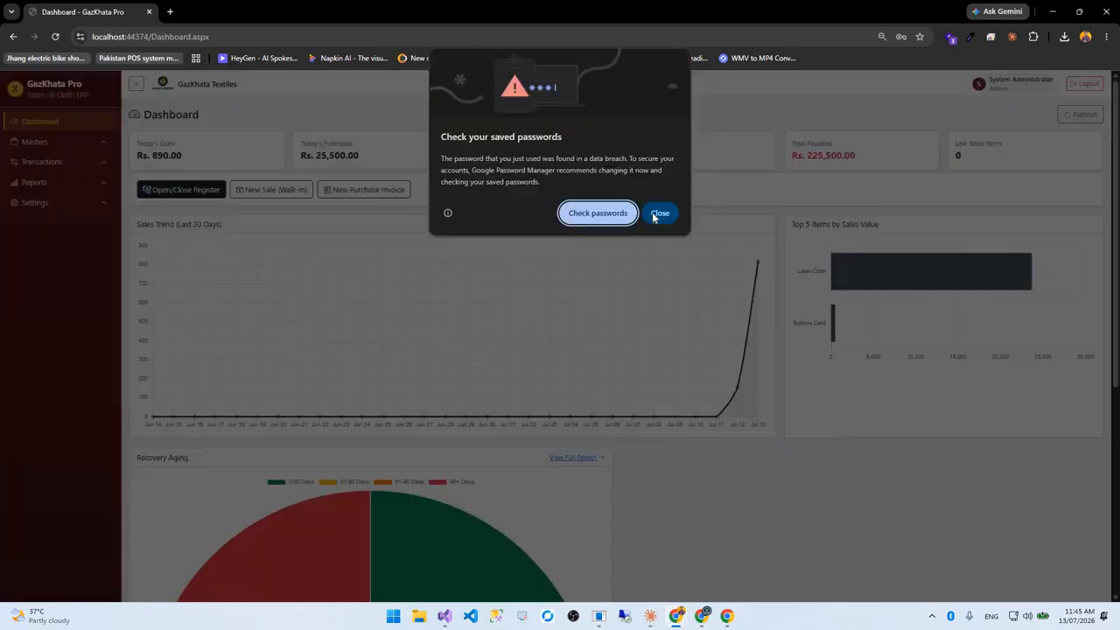
click(656, 214)
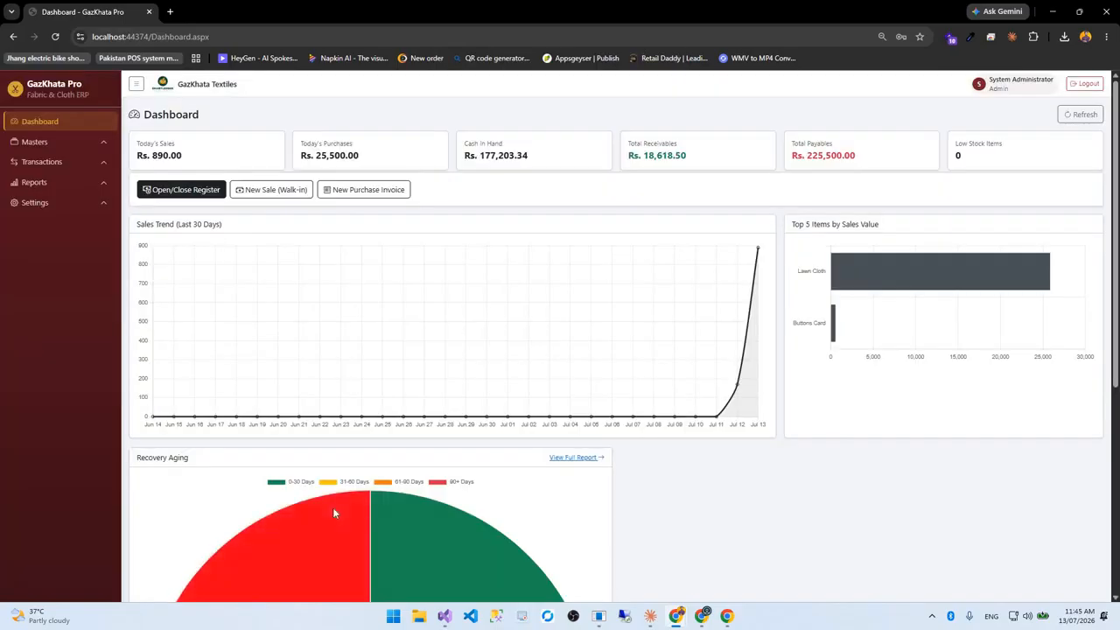
key(F12)
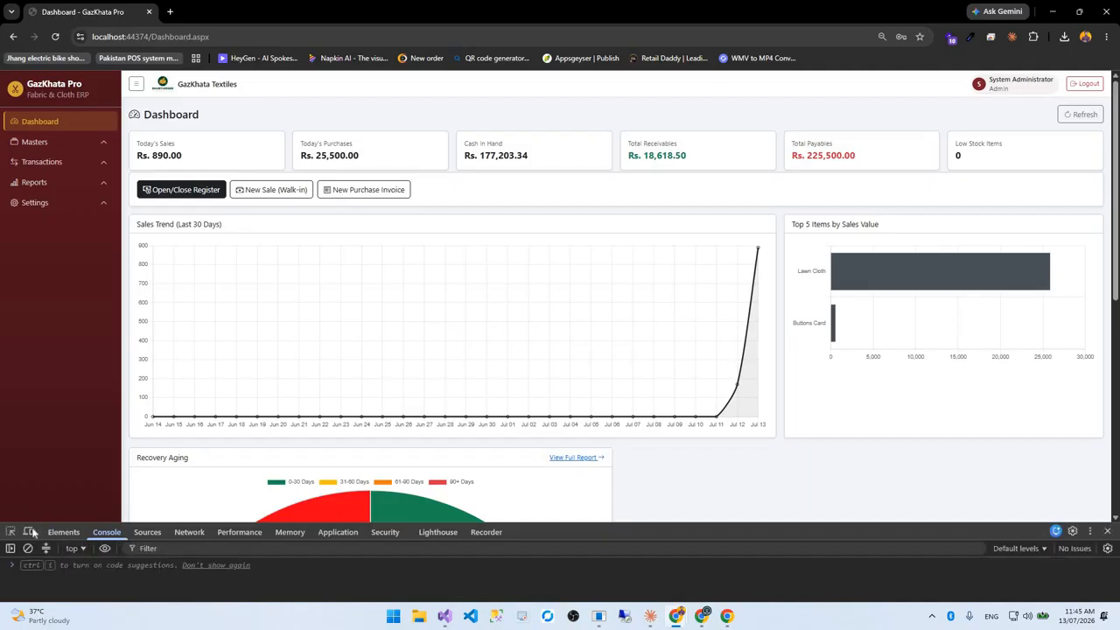
click(29, 532)
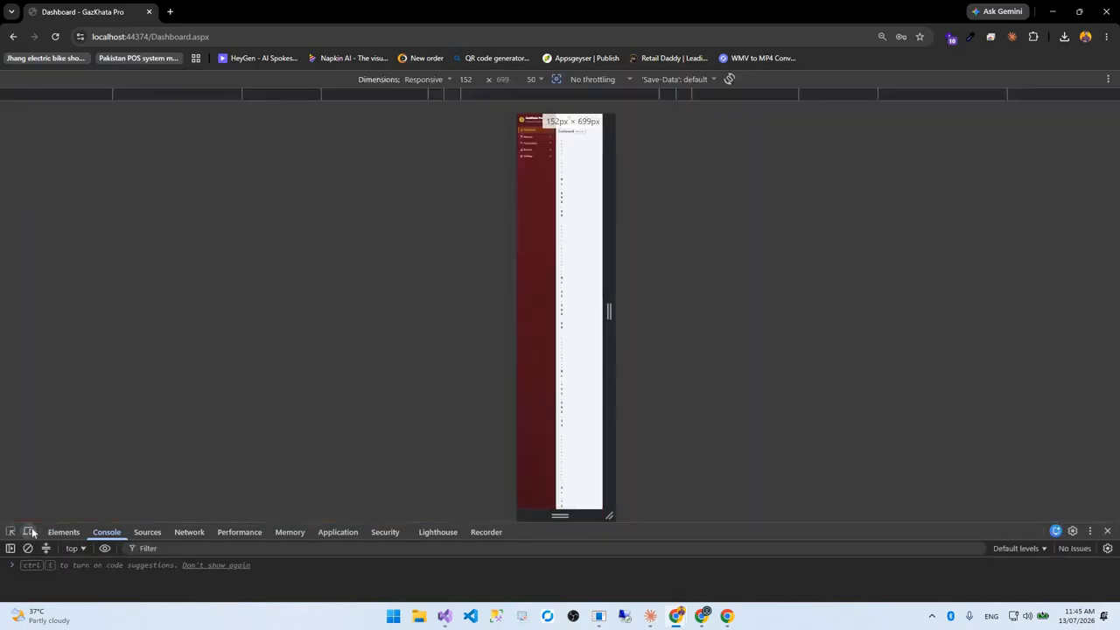
click(30, 532)
click(30, 532)
click(30, 532)
click(30, 532)
click(30, 532)
key(F12)
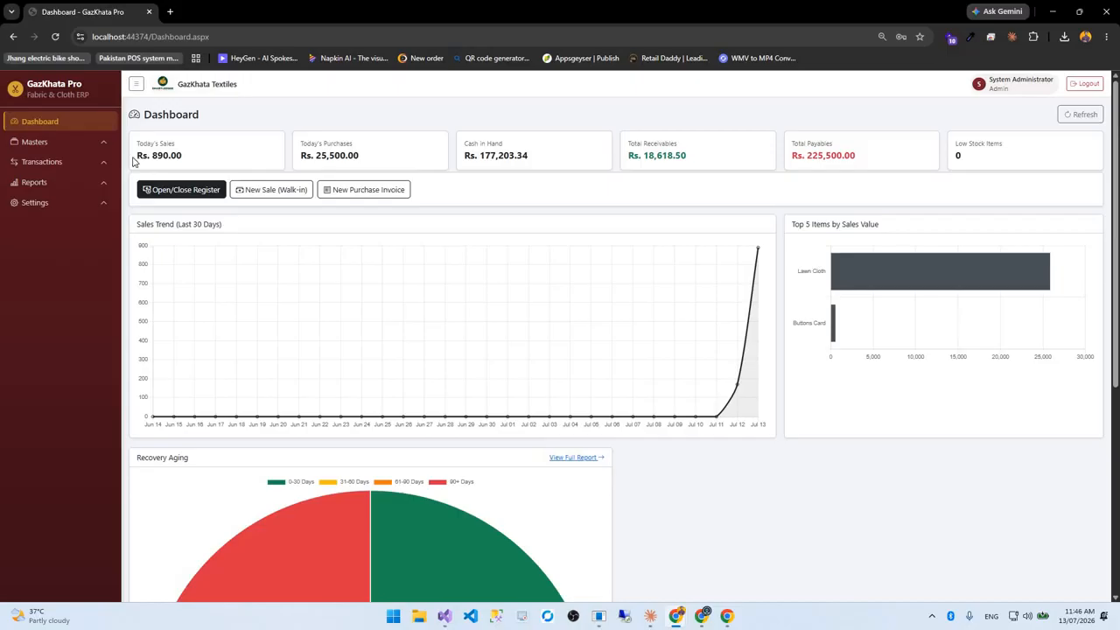
drag(137, 144, 376, 174)
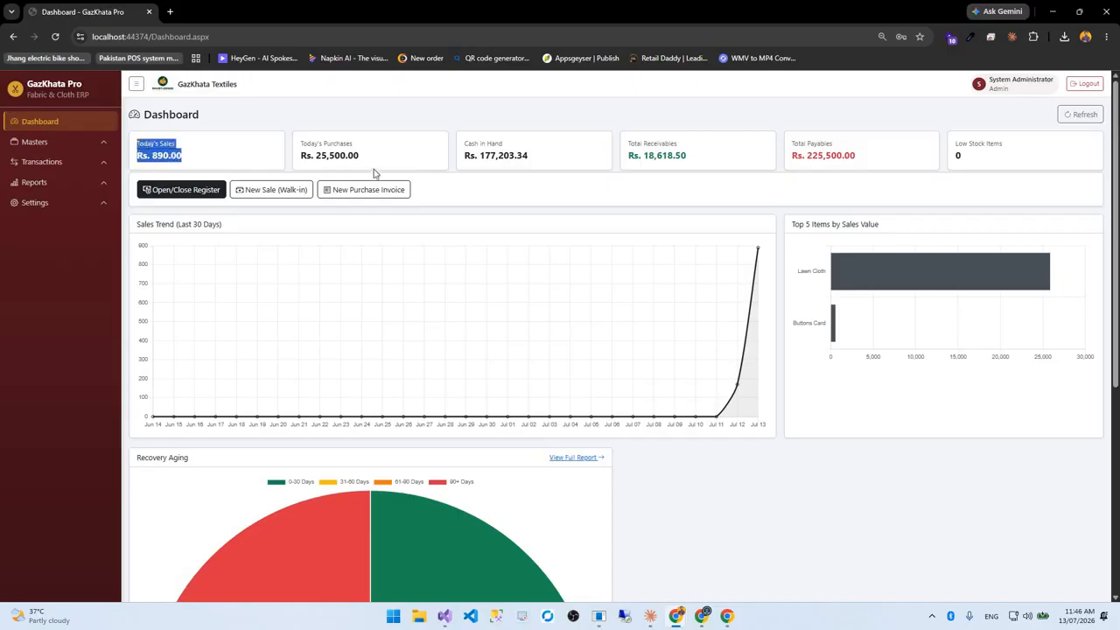
drag(299, 146, 390, 162)
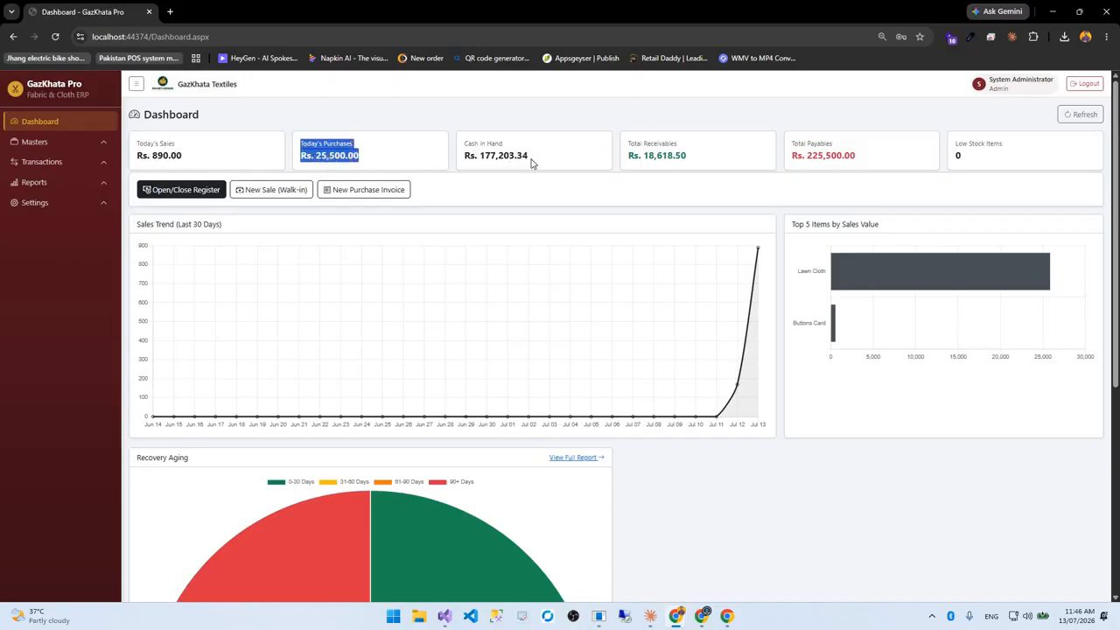
drag(462, 143, 691, 158)
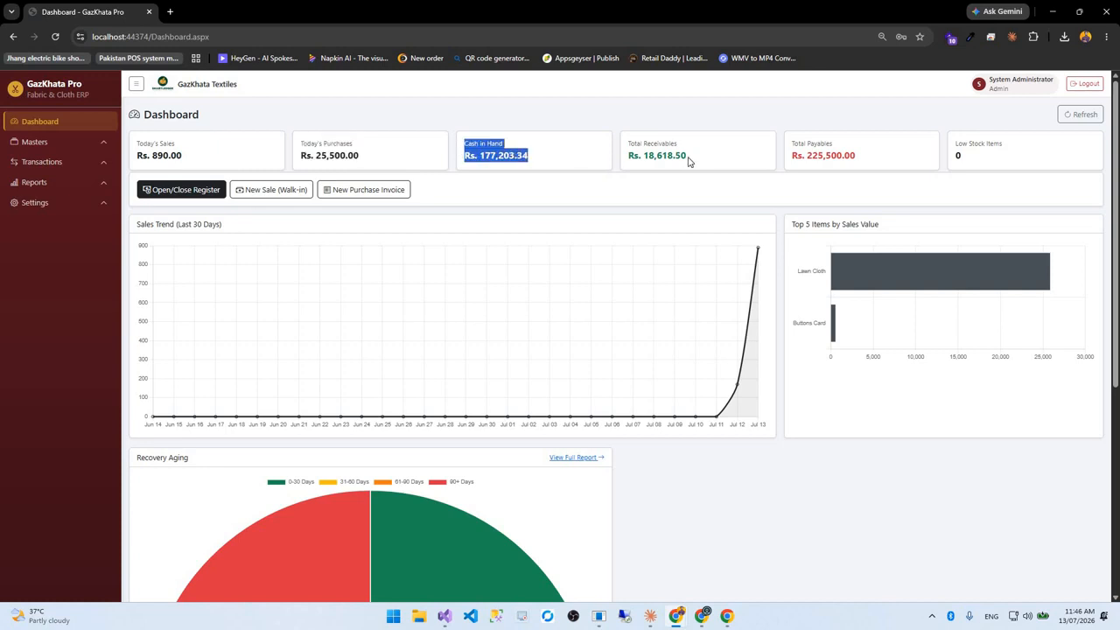
drag(627, 143, 868, 171)
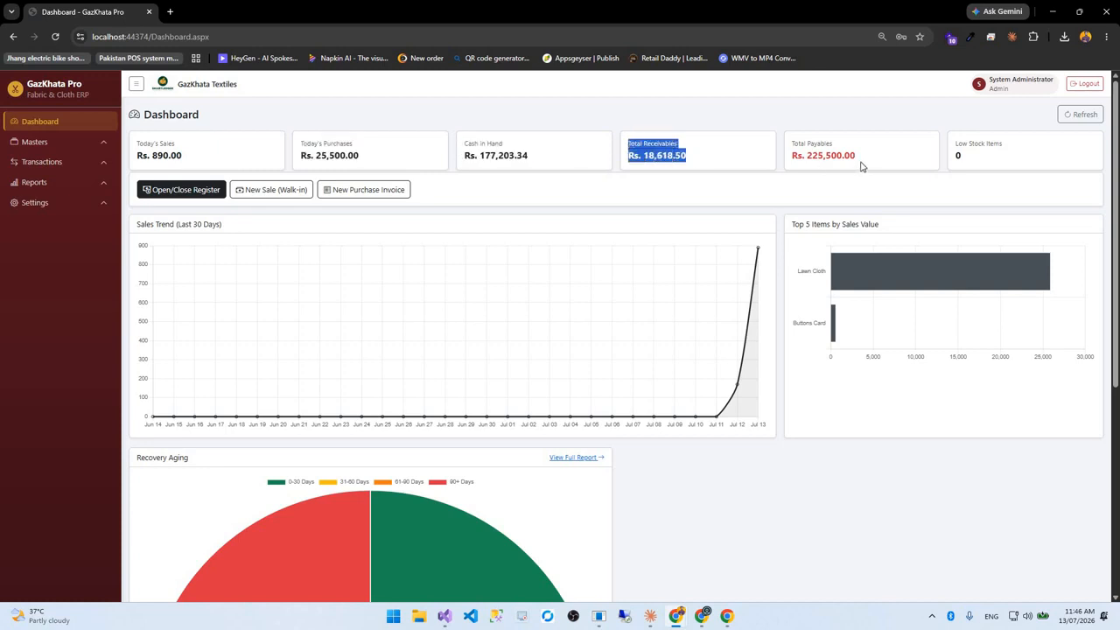
drag(788, 155, 929, 177)
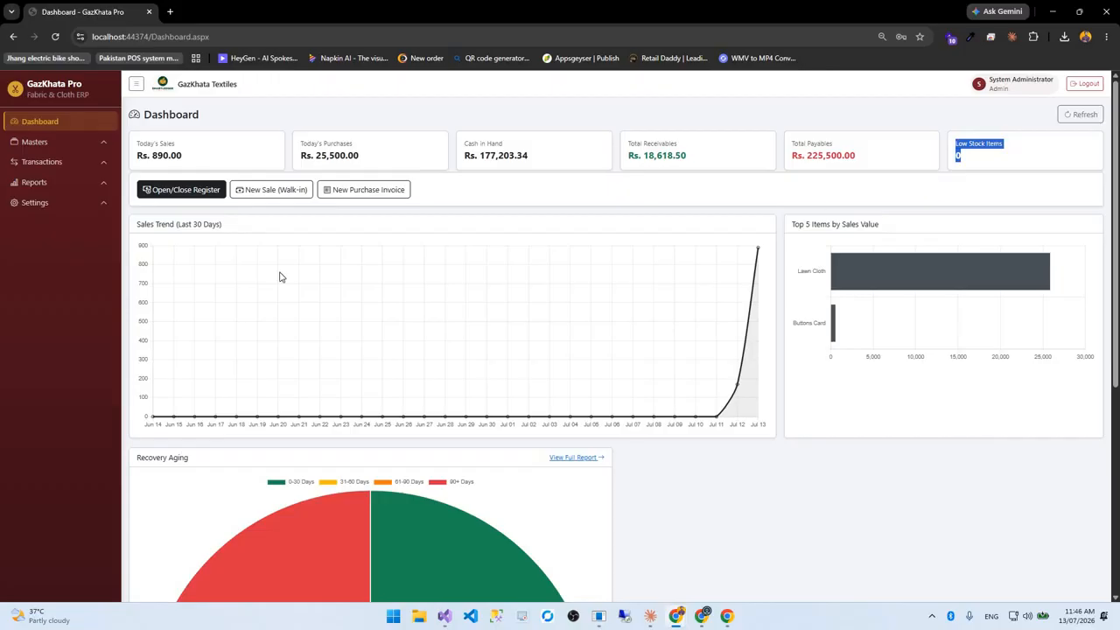
click(184, 192)
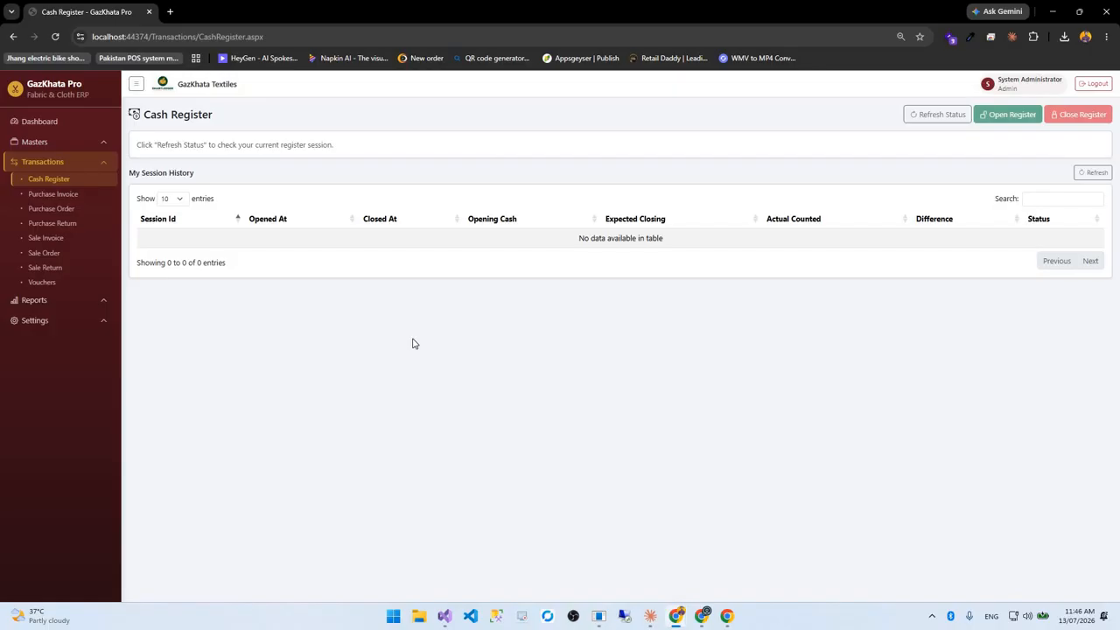
click(949, 115)
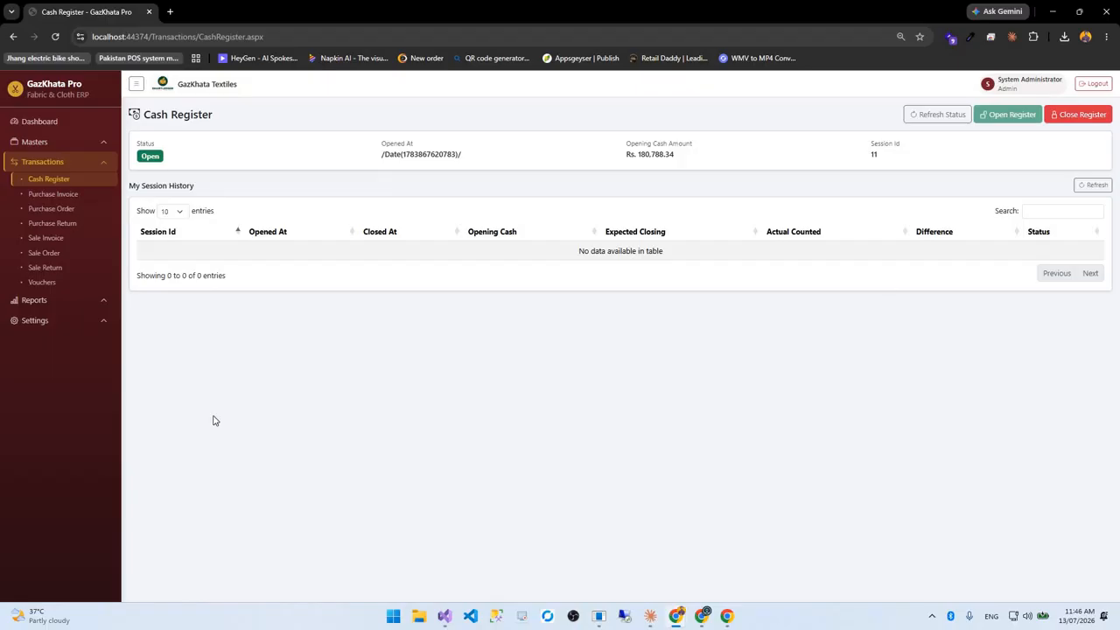
click(55, 128)
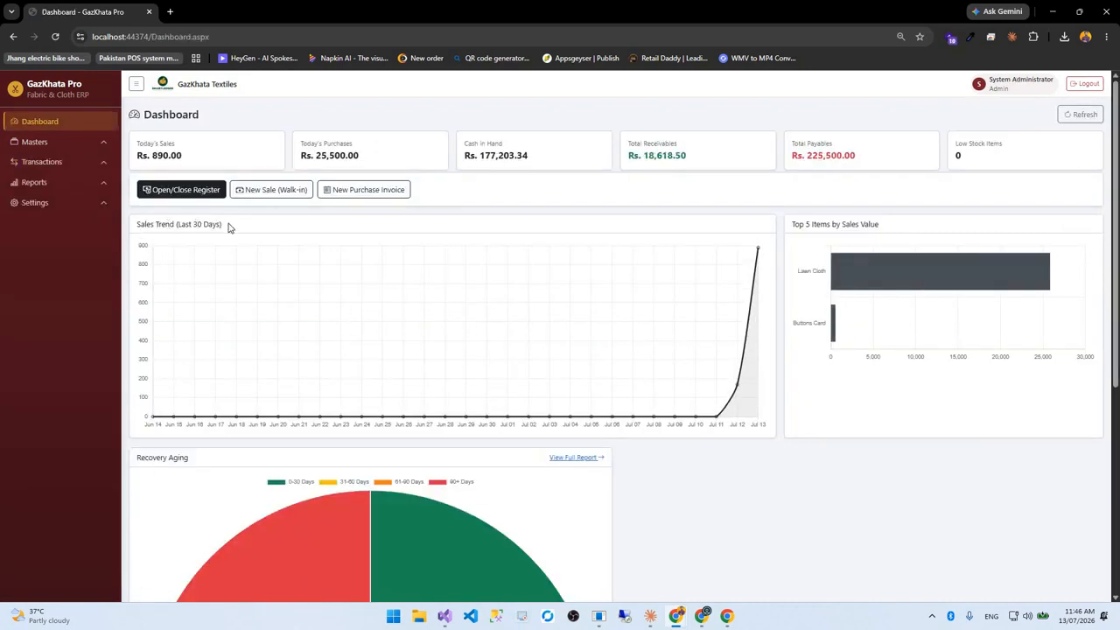
Highlight the Sales Trend, Top 5 Items and Recovery Aging titles, then open the full Recovery Report
drag(233, 225, 137, 225)
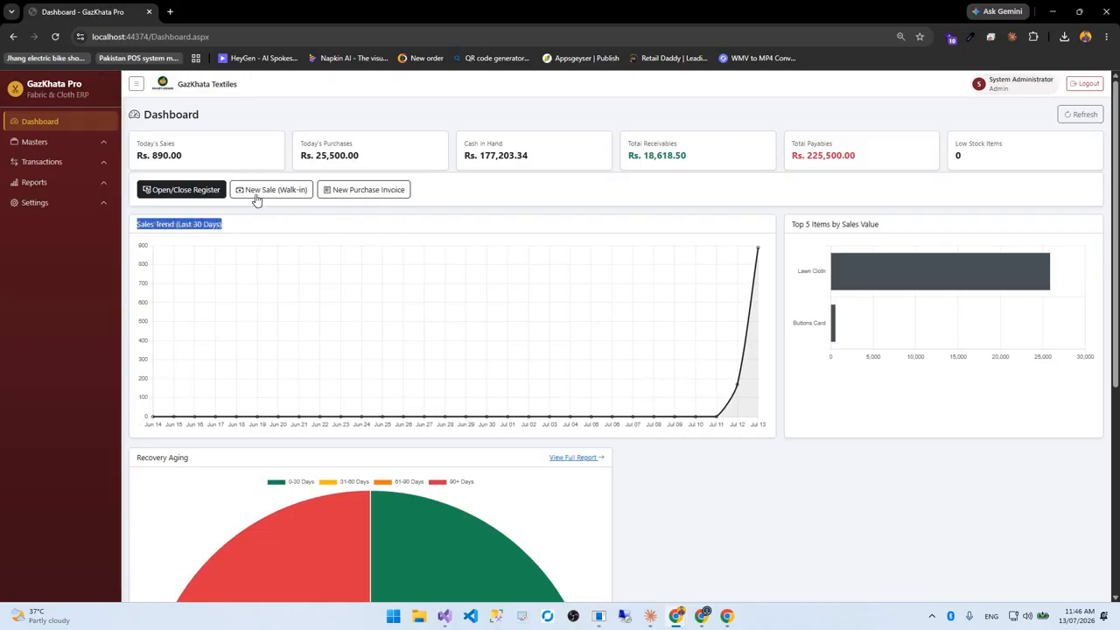
triple_click(884, 225)
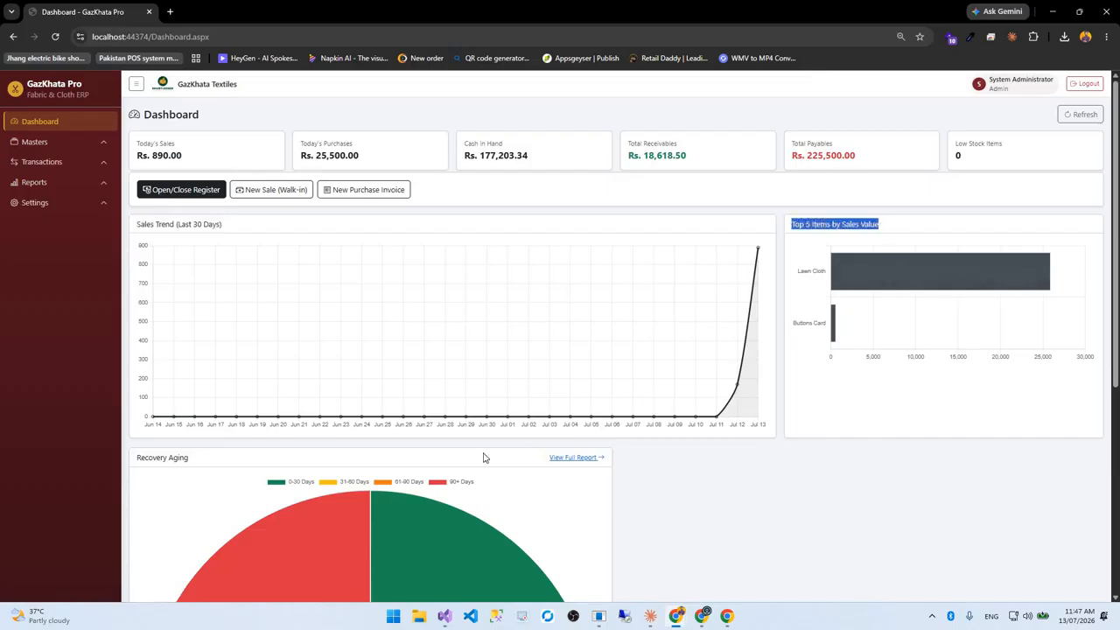
scroll(170, 308, down, 2)
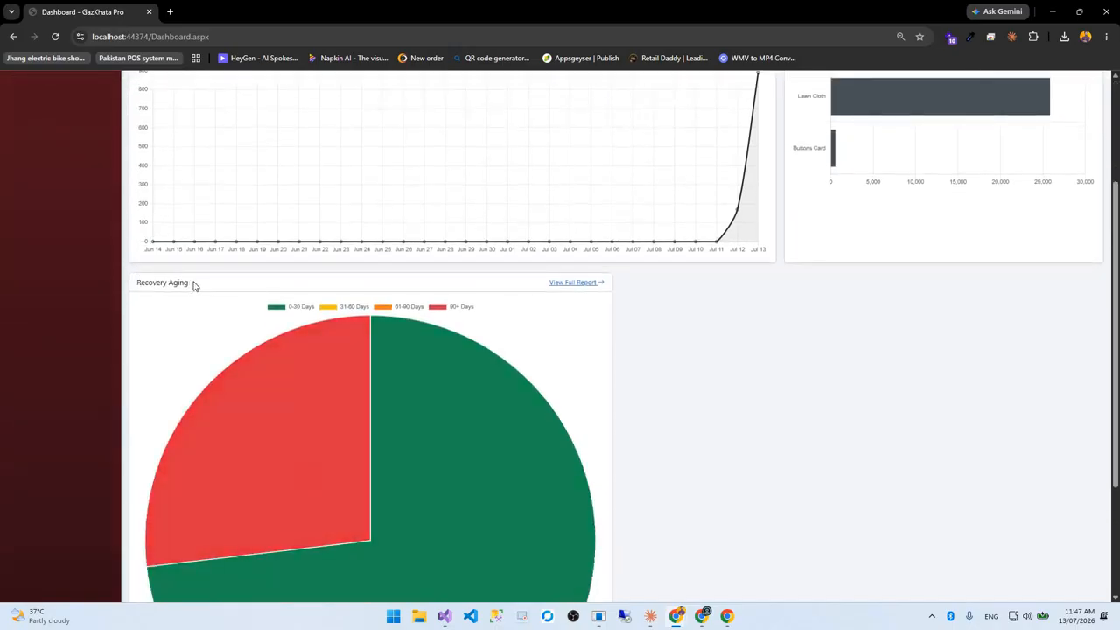
triple_click(195, 282)
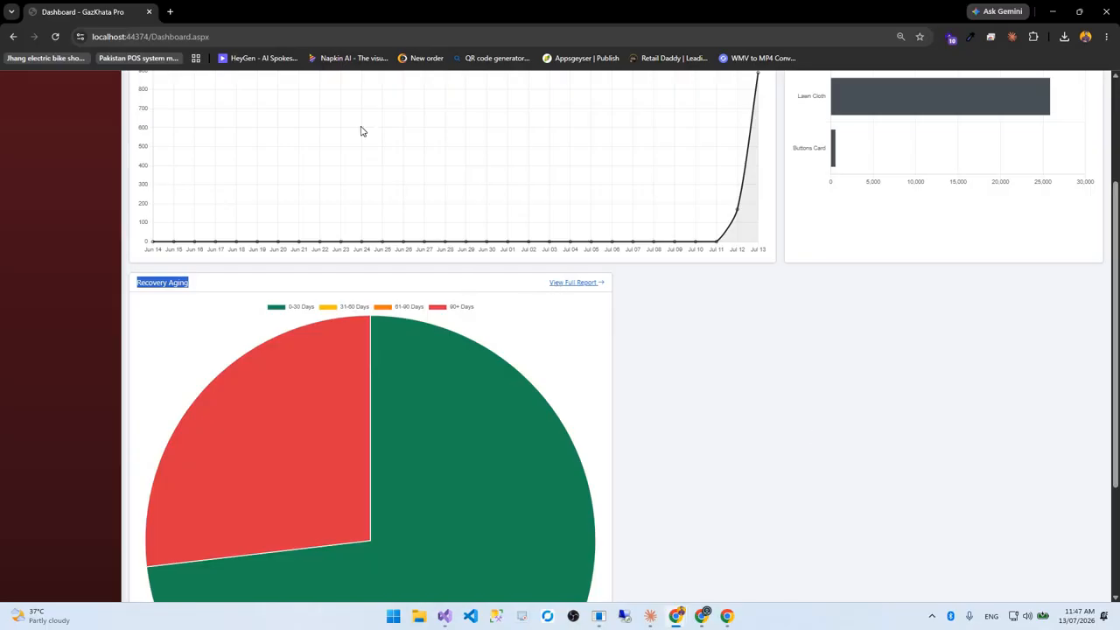
middle_click(574, 282)
click(246, 9)
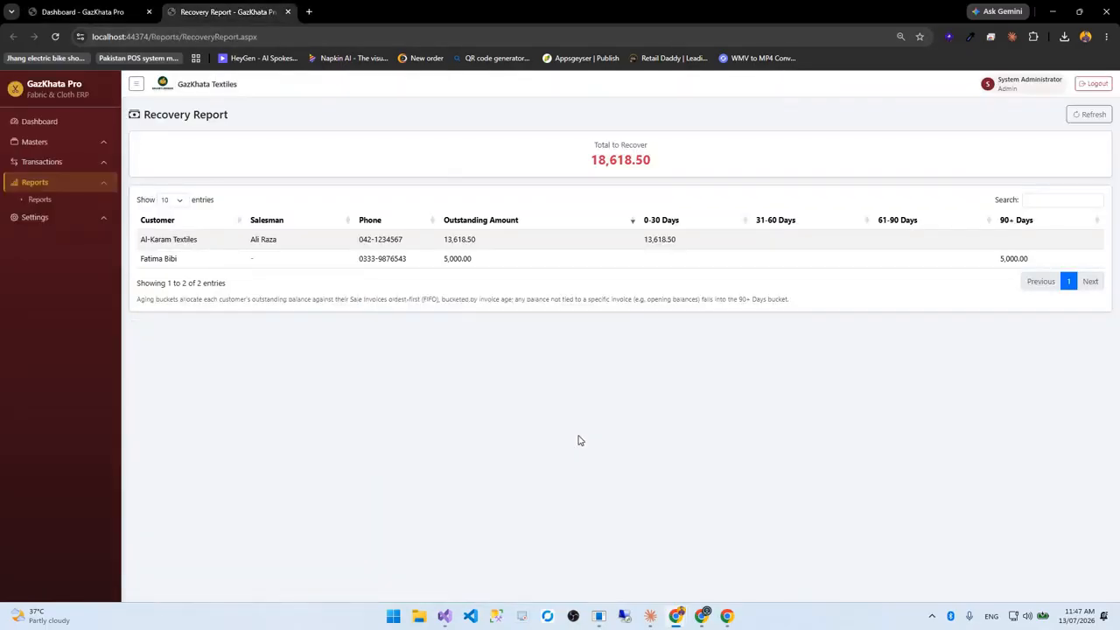
Check the Al-Karam Textiles row and its 13,618.50 0-30 Days amount, then close the report tab
drag(146, 240, 210, 242)
click(484, 418)
drag(645, 239, 792, 239)
click(885, 240)
key(ctrl+w)
scroll(373, 425, up, 2)
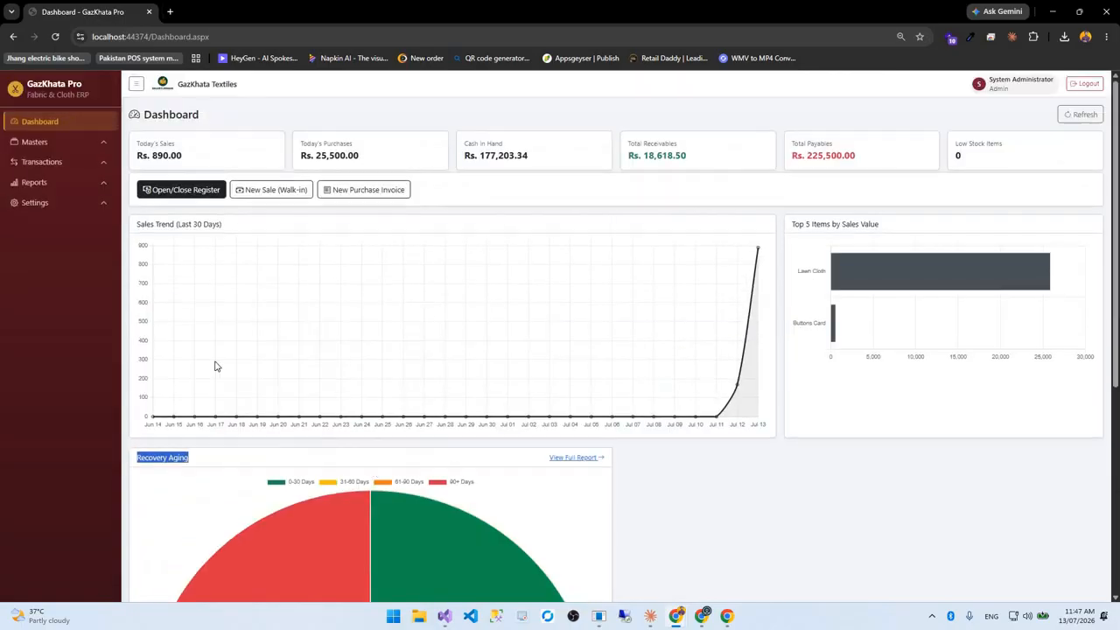
Expand Masters, go to Chart of Accounts, and start a new entry from Customer Master
click(60, 145)
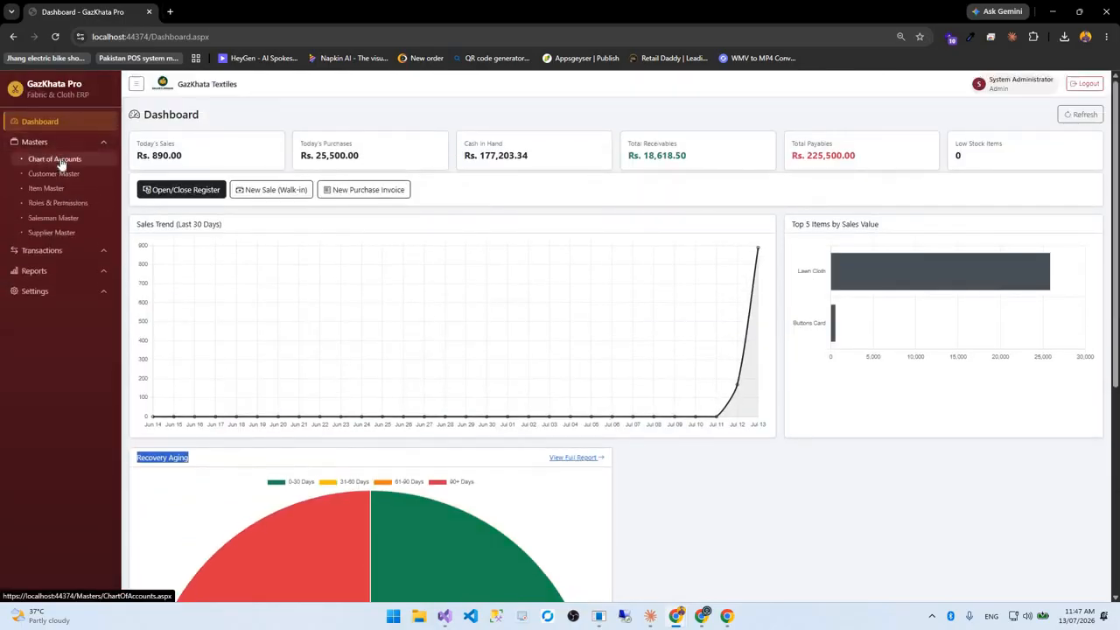
click(54, 159)
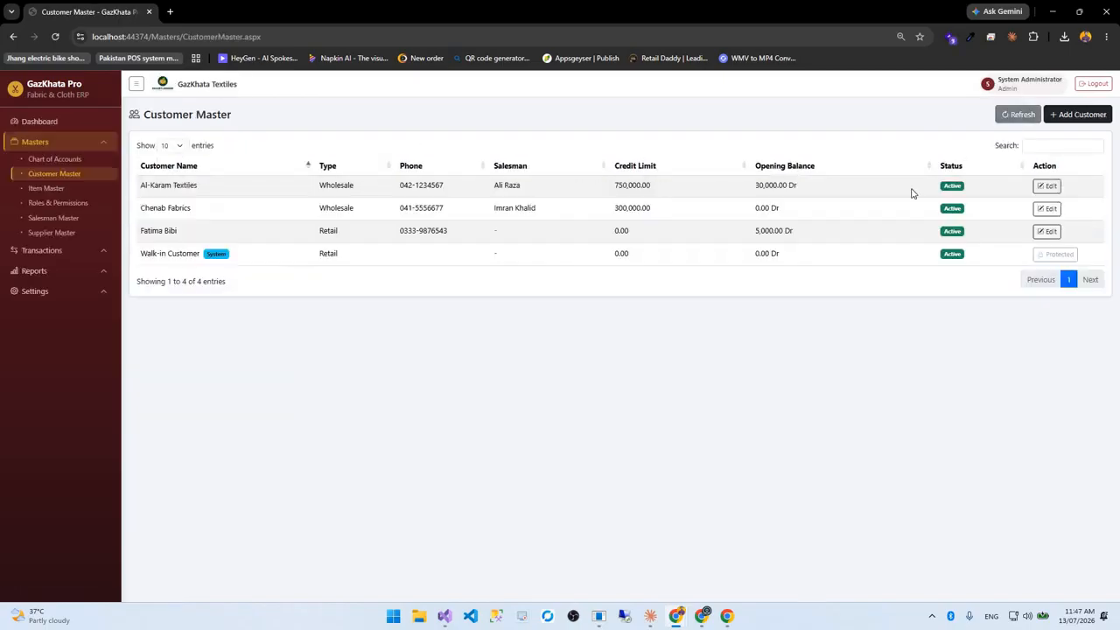
click(1070, 121)
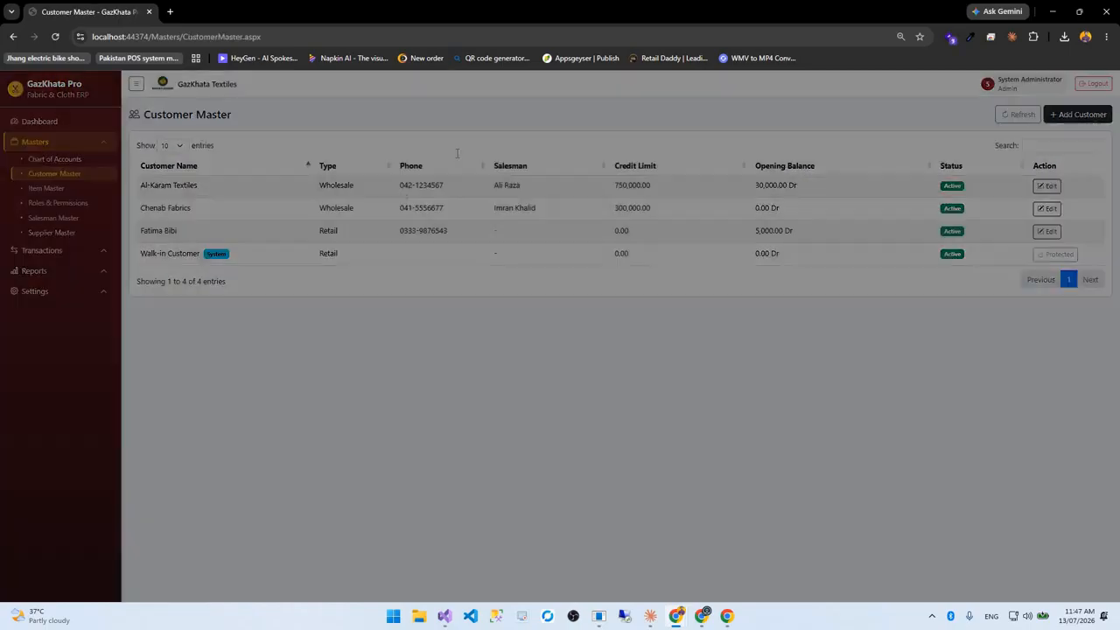
Look over the Retail type, credit limit, default salesman and opening balance fields, then cancel unsaved
click(616, 147)
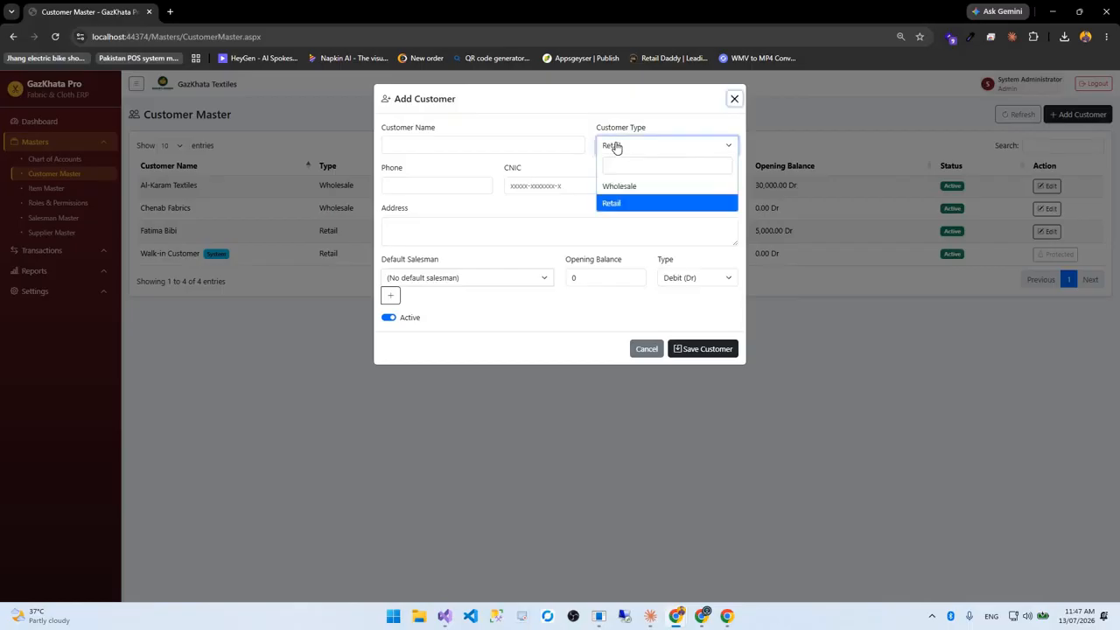
click(461, 192)
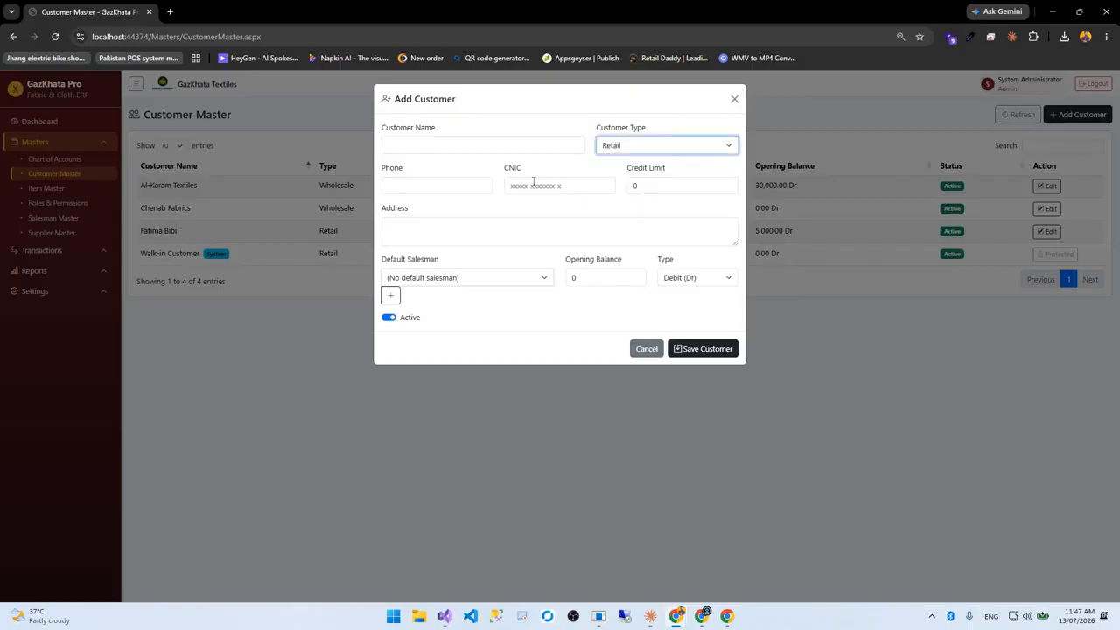
key(Tab)
click(649, 190)
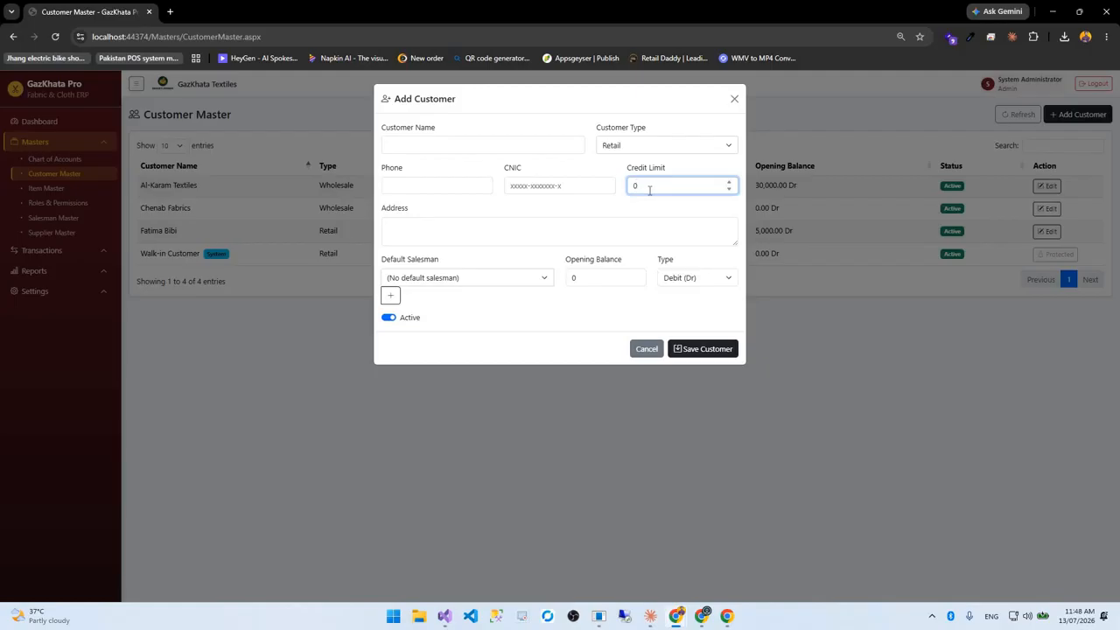
click(442, 281)
click(445, 281)
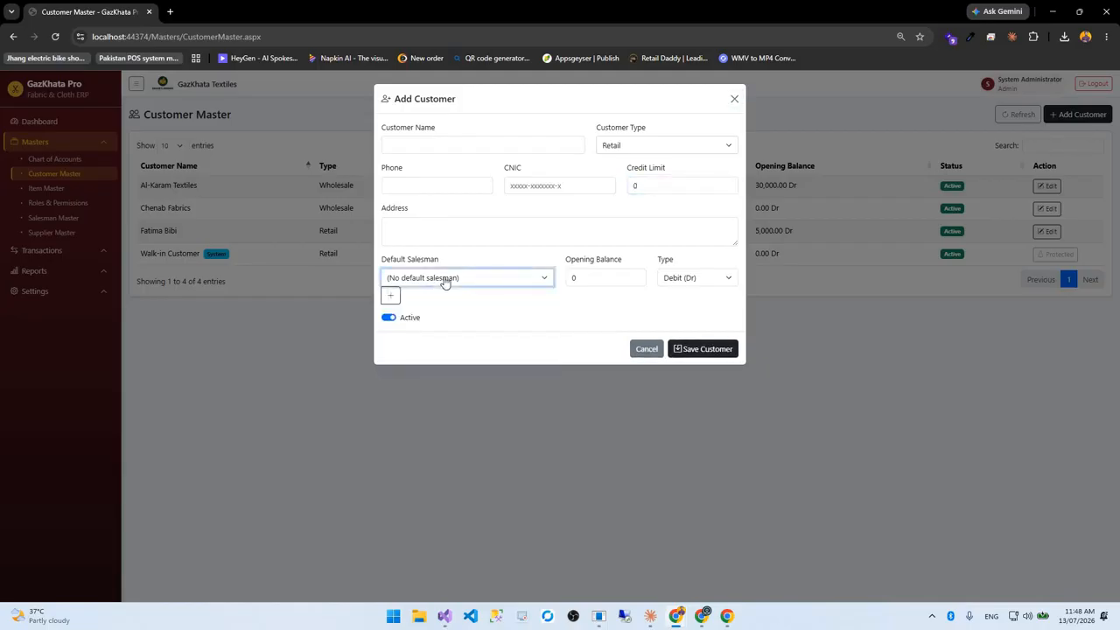
click(595, 277)
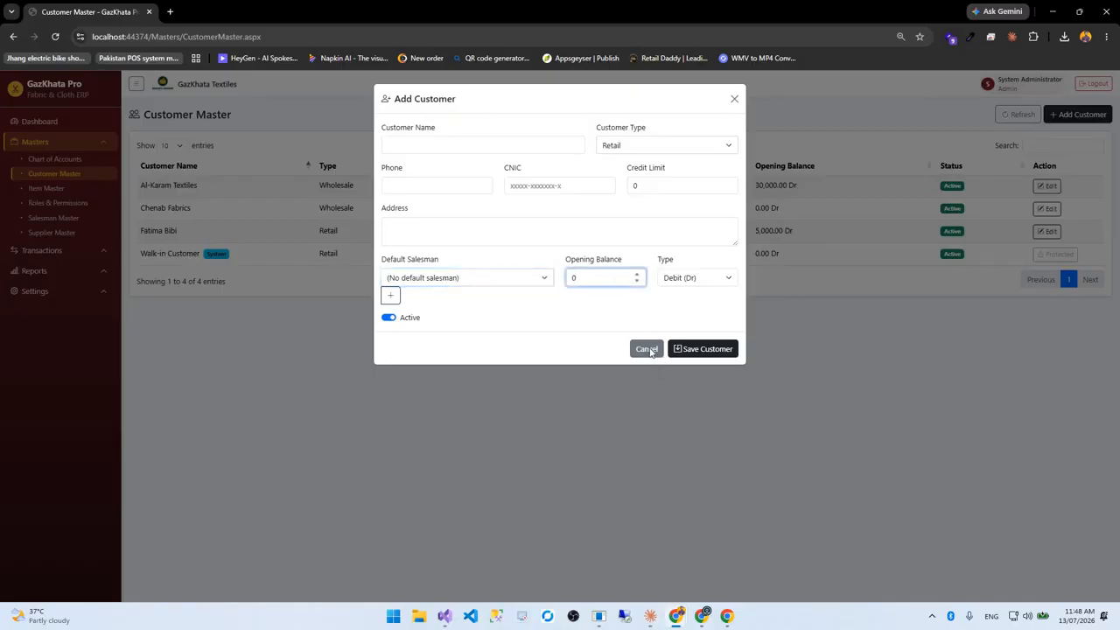
click(45, 189)
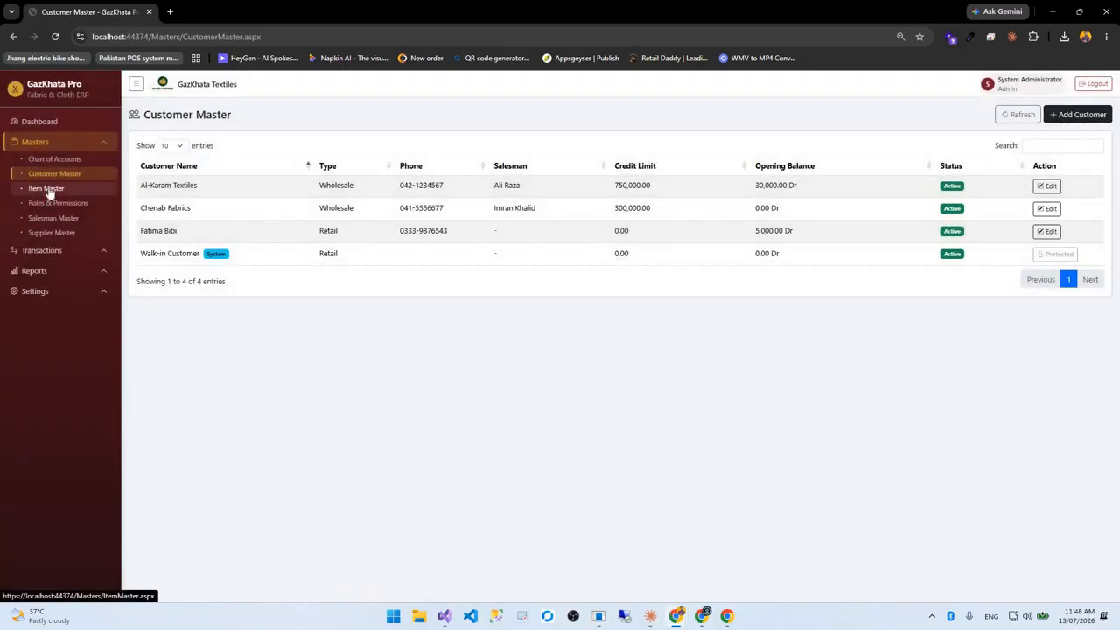
Go to the Item Master list from the sidebar
click(47, 187)
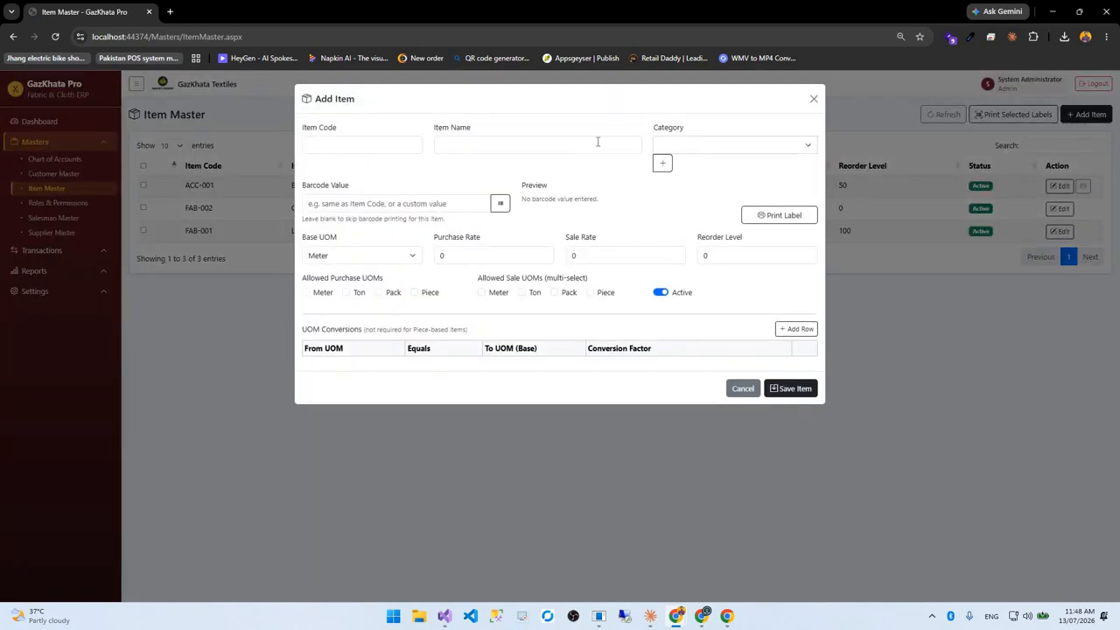
click(708, 148)
click(663, 166)
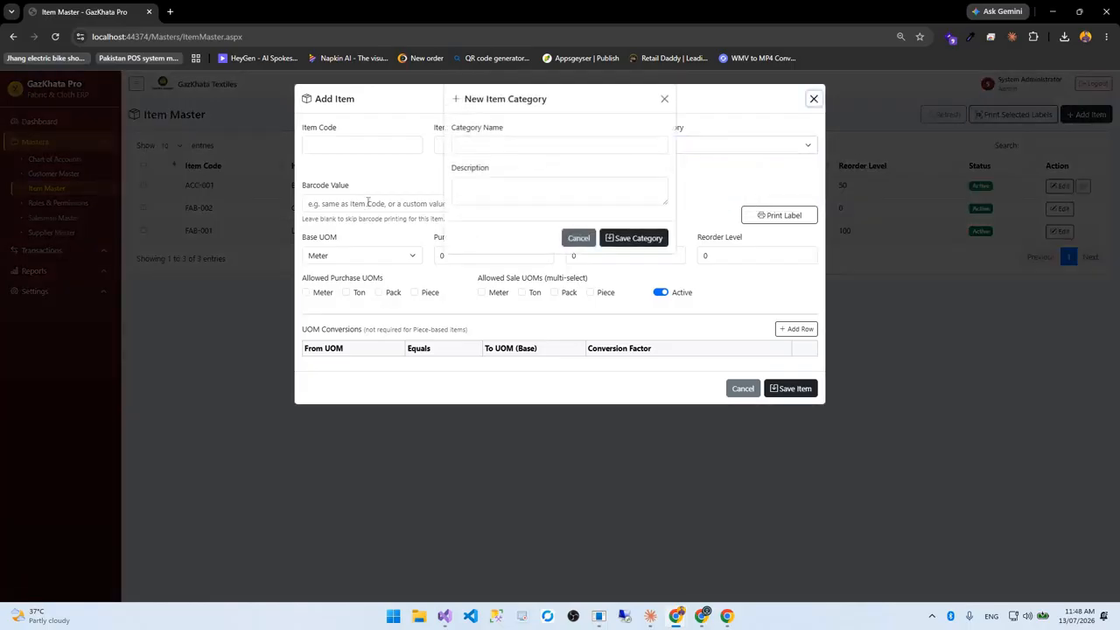
click(368, 203)
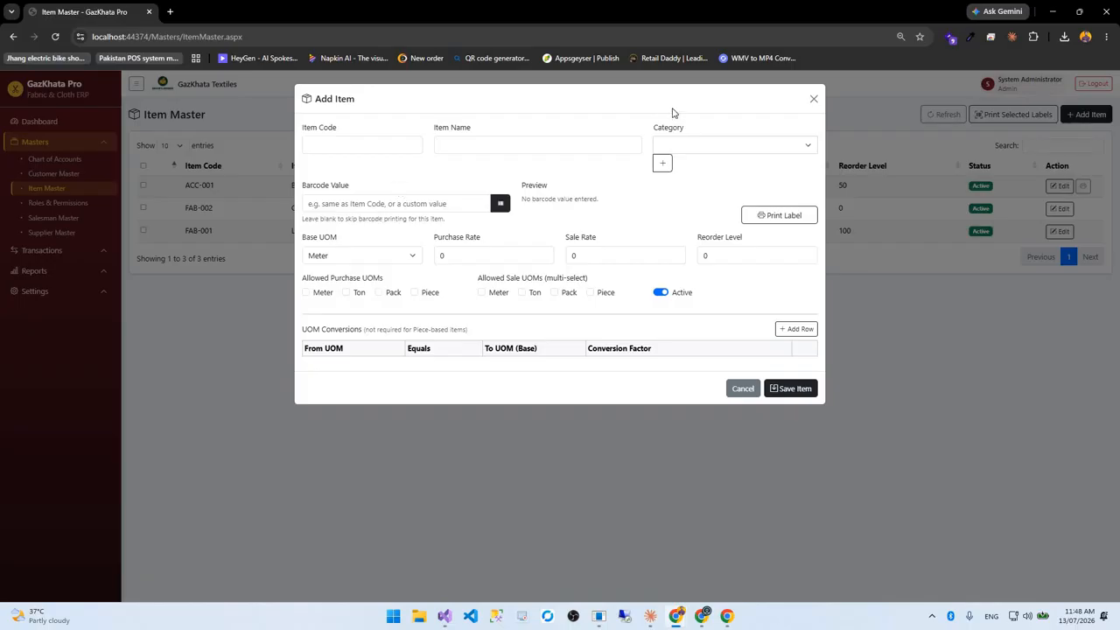
click(499, 203)
key(Return)
click(781, 216)
click(347, 259)
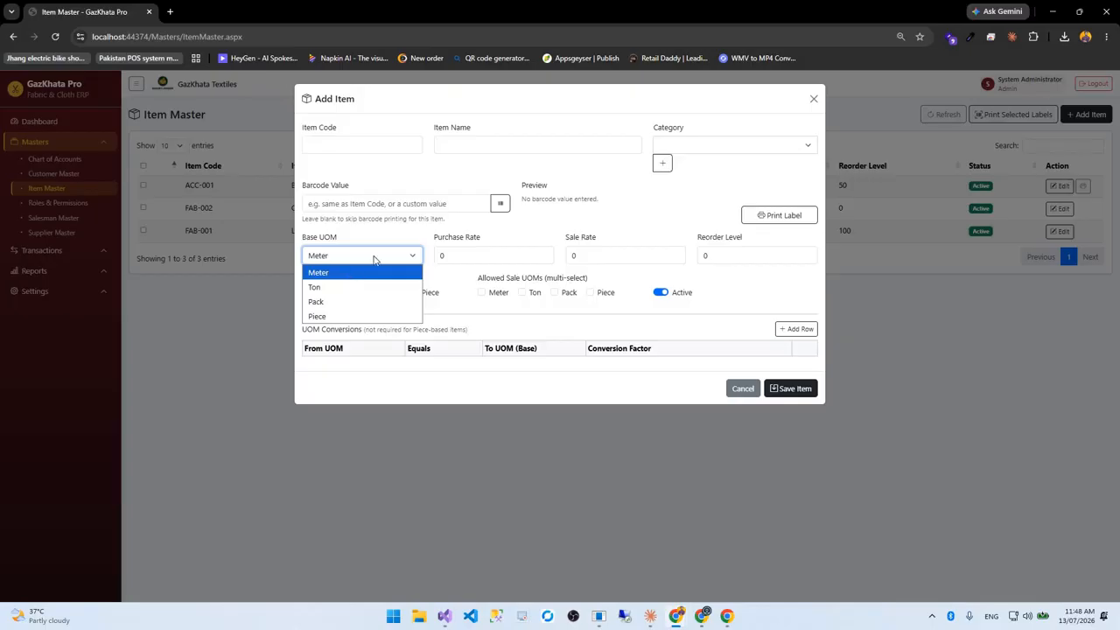
click(462, 250)
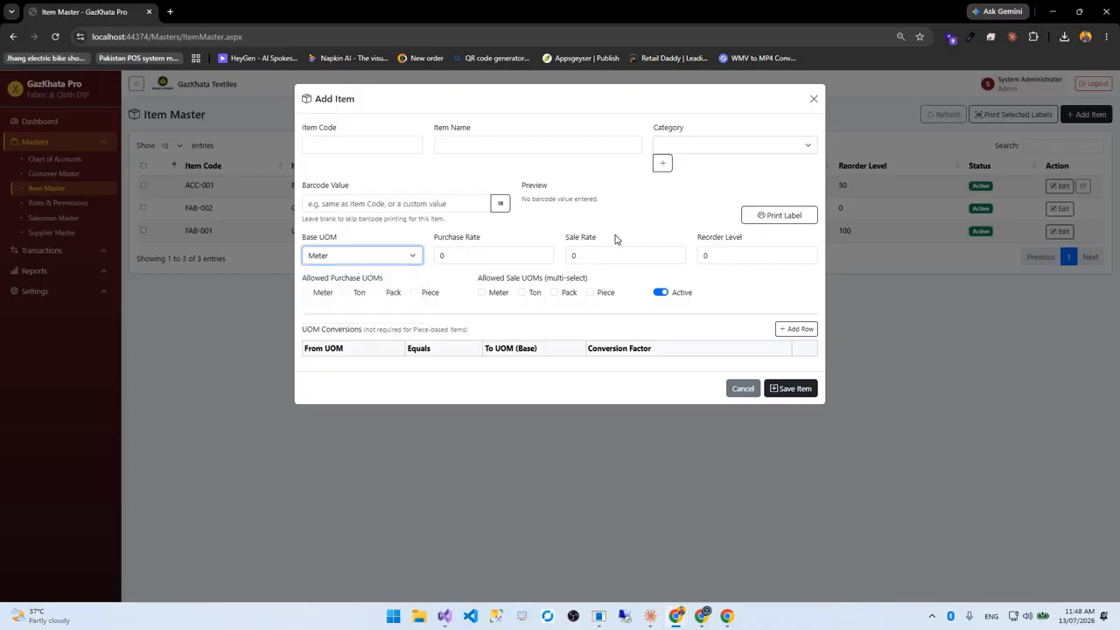
Keep Meter as the base unit and allow Meter, Ton, Pack and Piece for purchasing
click(361, 258)
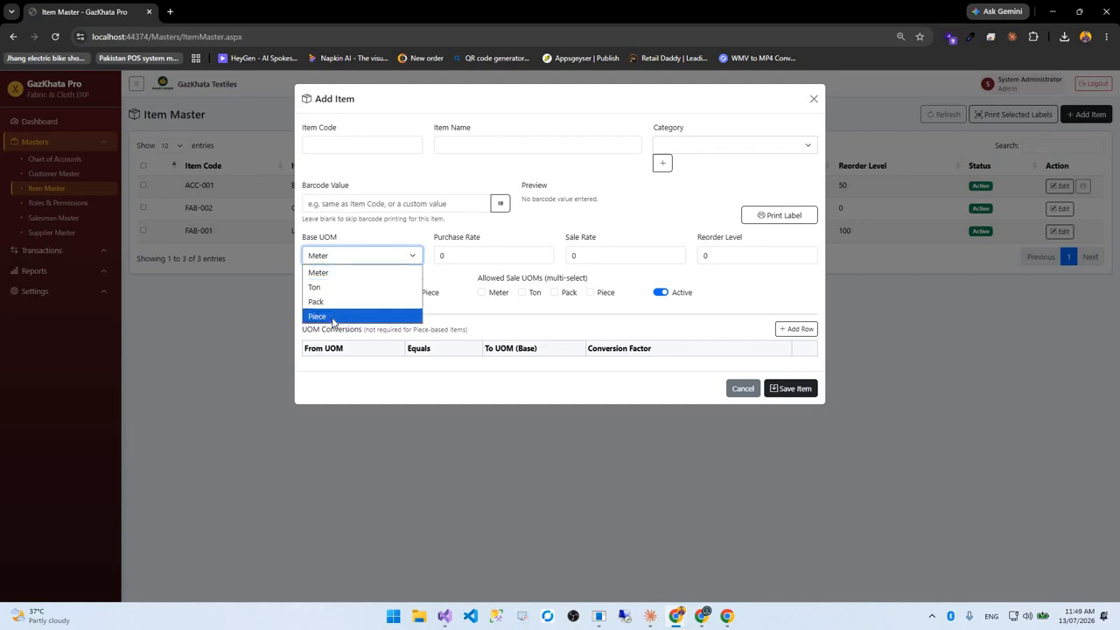
click(352, 274)
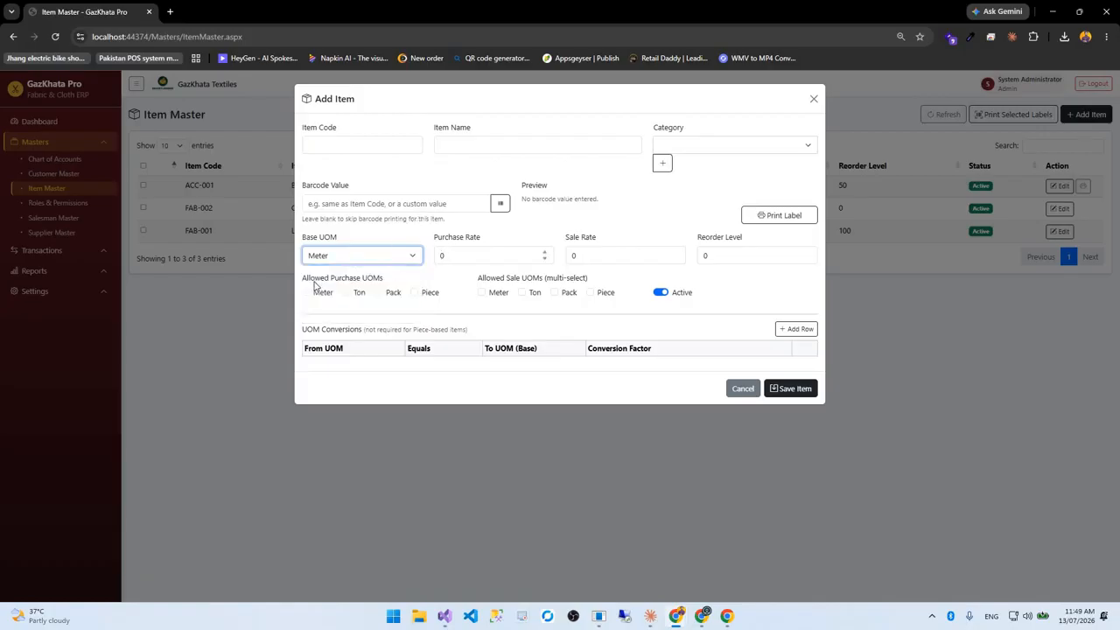
triple_click(392, 281)
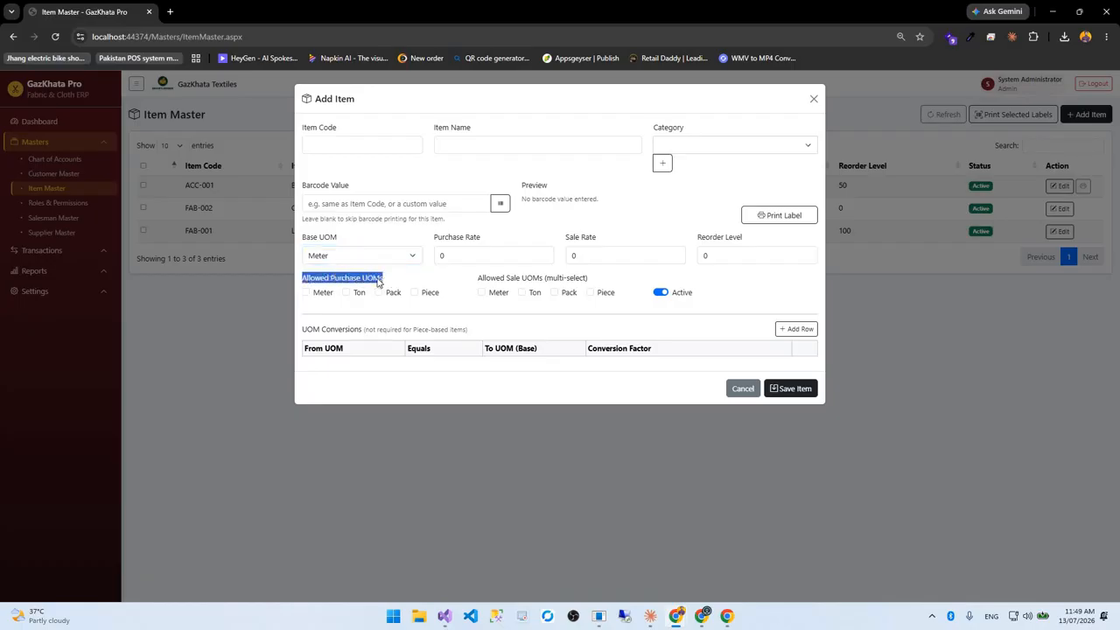
click(309, 299)
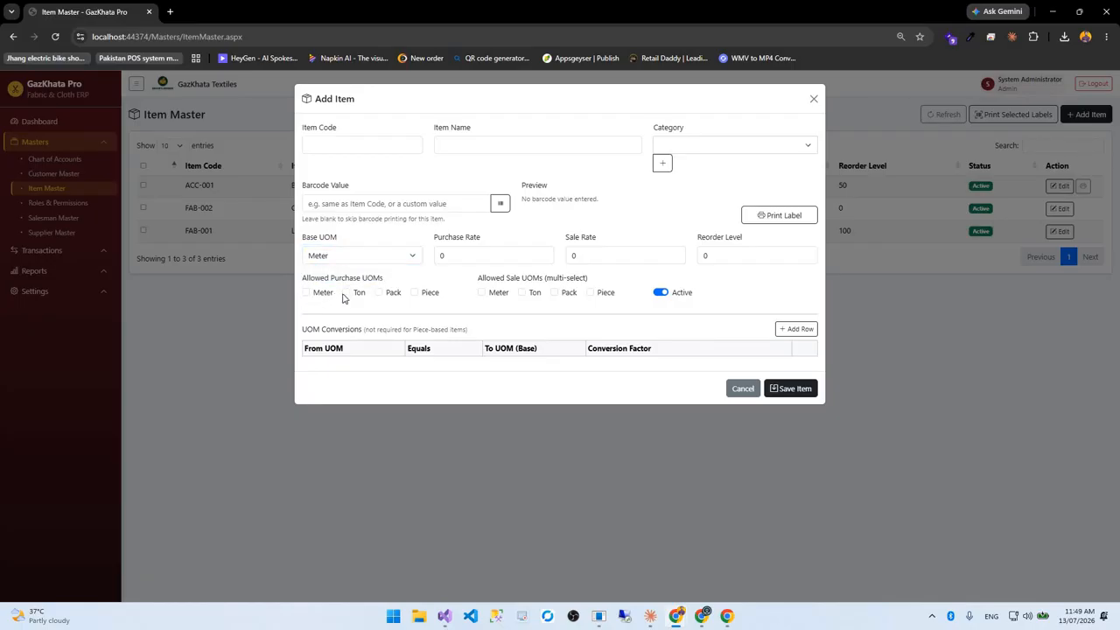
click(370, 300)
click(379, 293)
click(415, 293)
Allow Meter, Pack and Piece for selling, add a UOM conversion row, then cancel the item
click(481, 294)
click(555, 294)
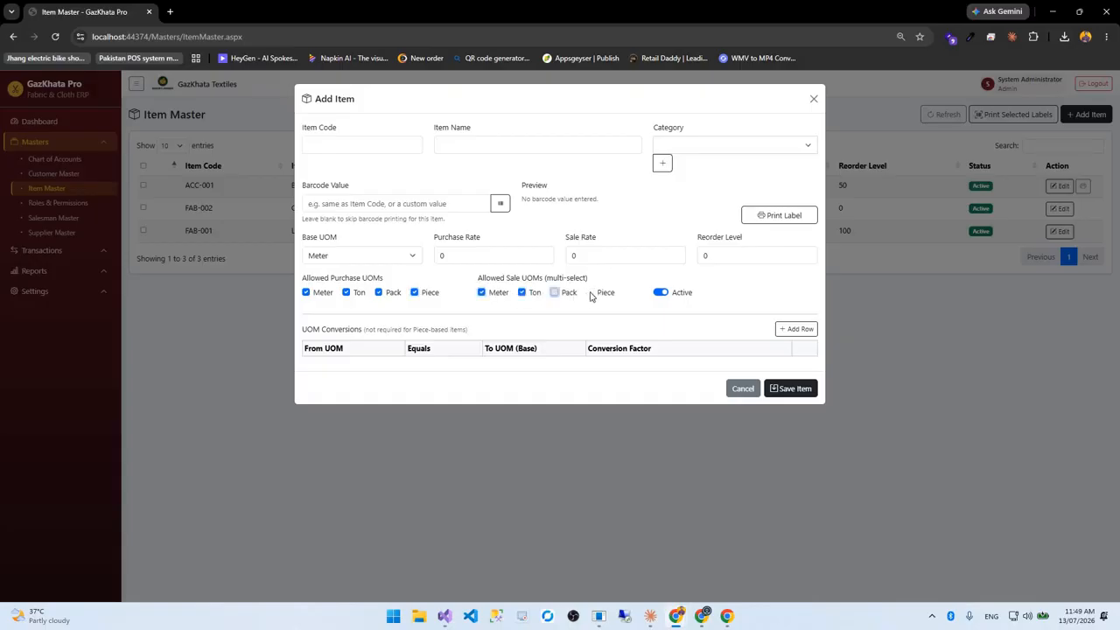
click(589, 295)
click(790, 329)
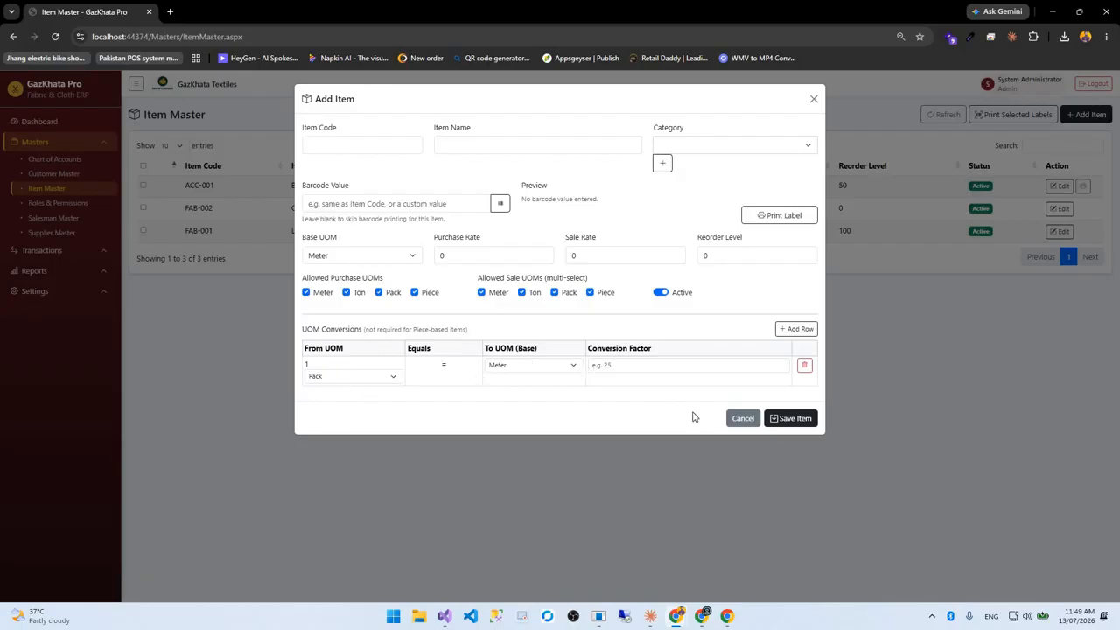
click(742, 419)
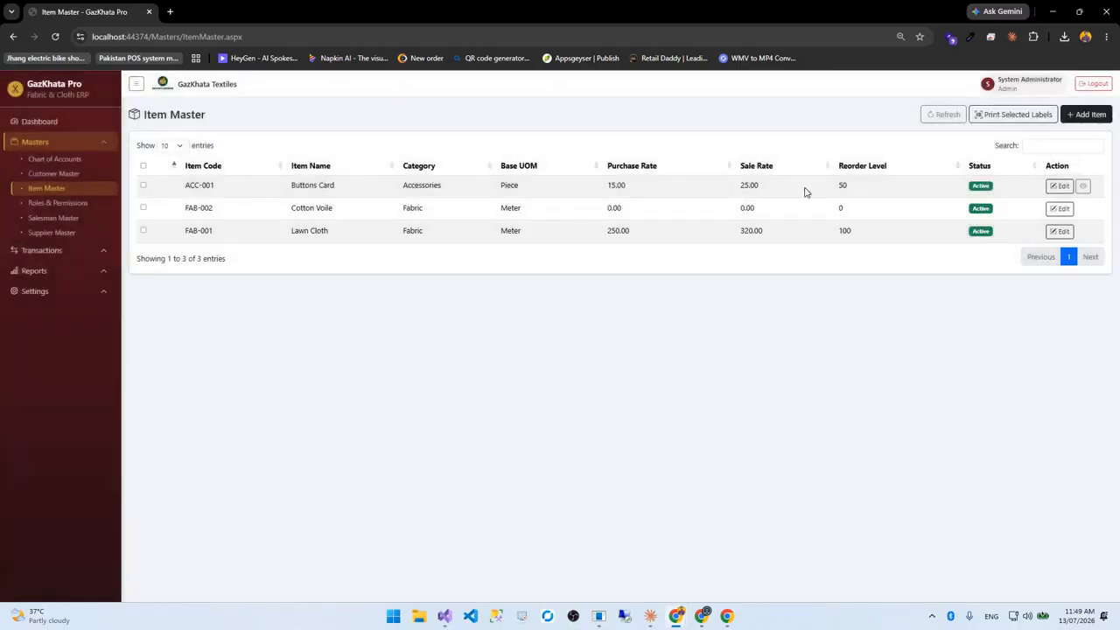
Open and close Buttons Card, Cotton Voile and Lawn Cloth edit settings unchanged, then go to Roles & Permissions
click(1060, 185)
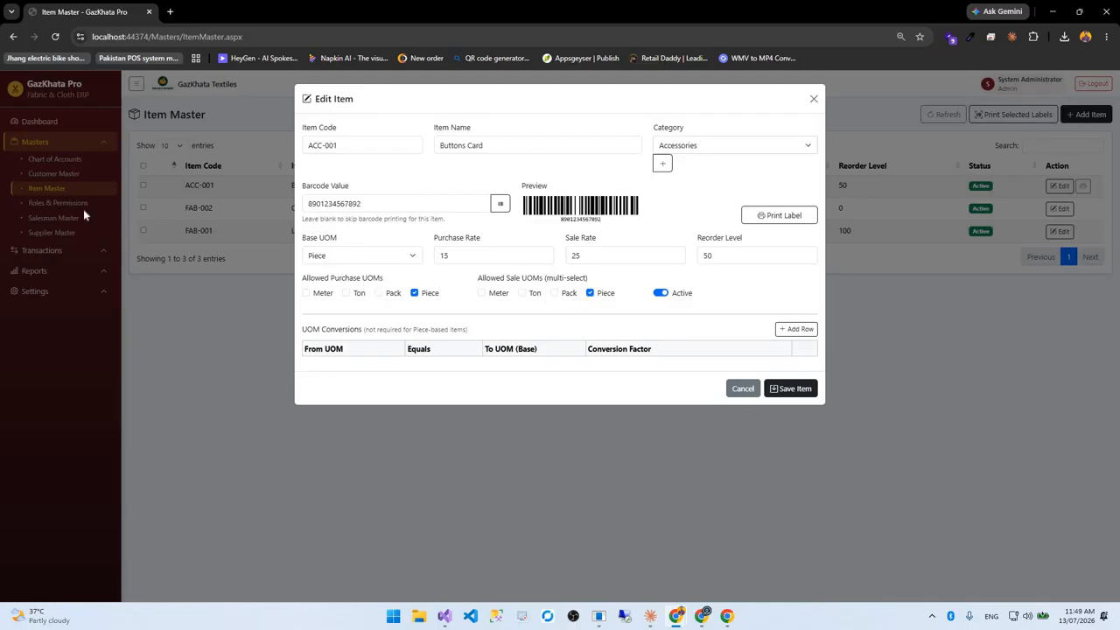
click(743, 388)
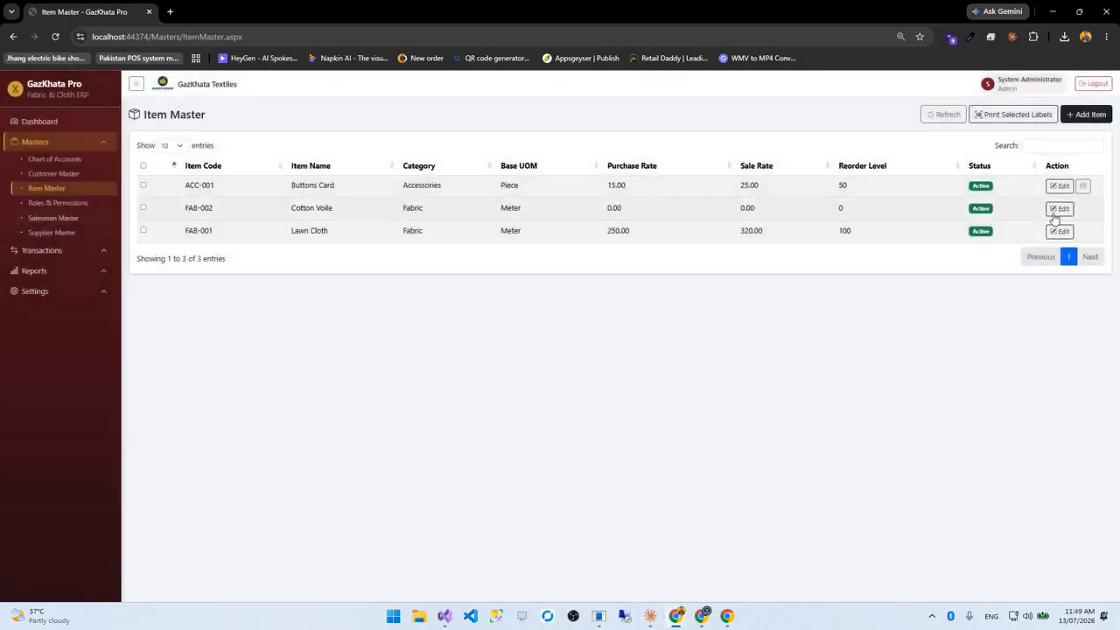
click(1060, 208)
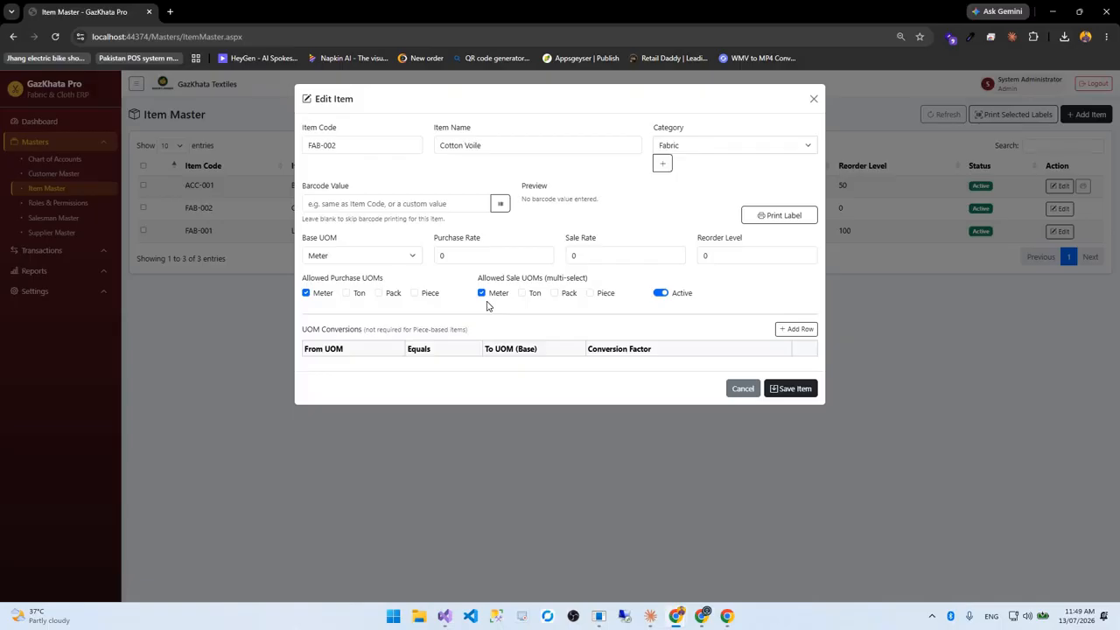
click(743, 389)
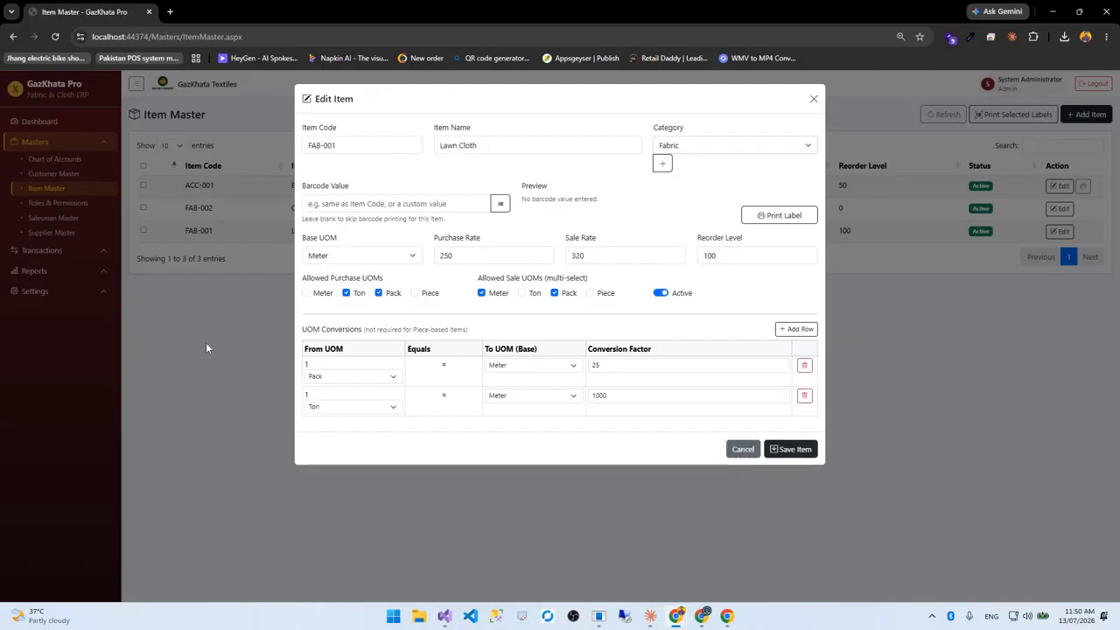
click(49, 221)
click(55, 203)
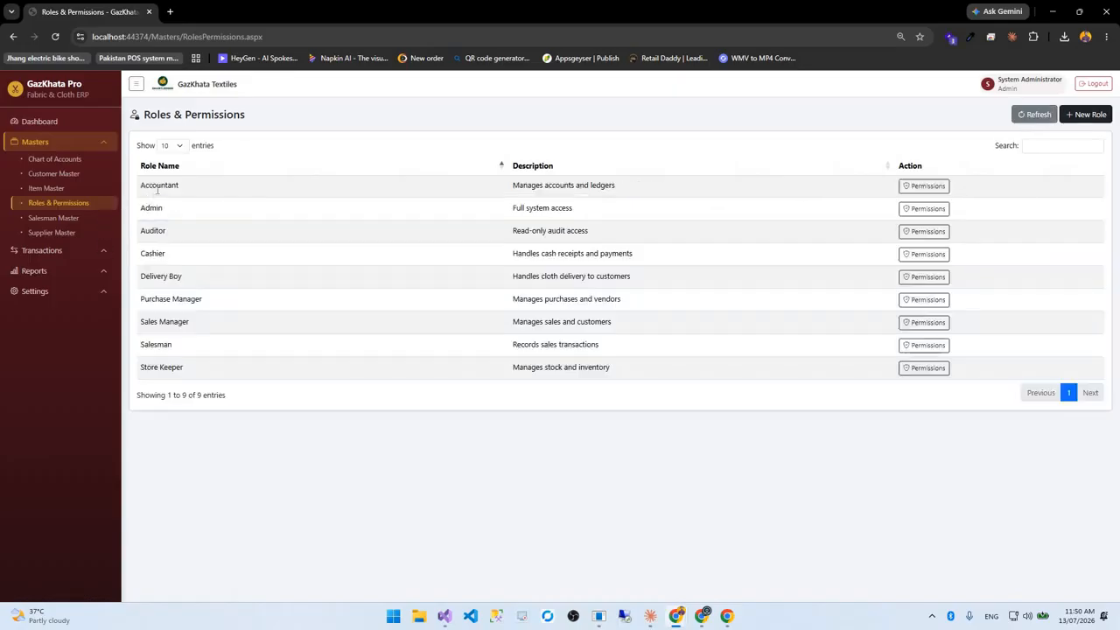
View the Accountant and Auditor permission grids, then switch to the Salesman Master list
click(924, 186)
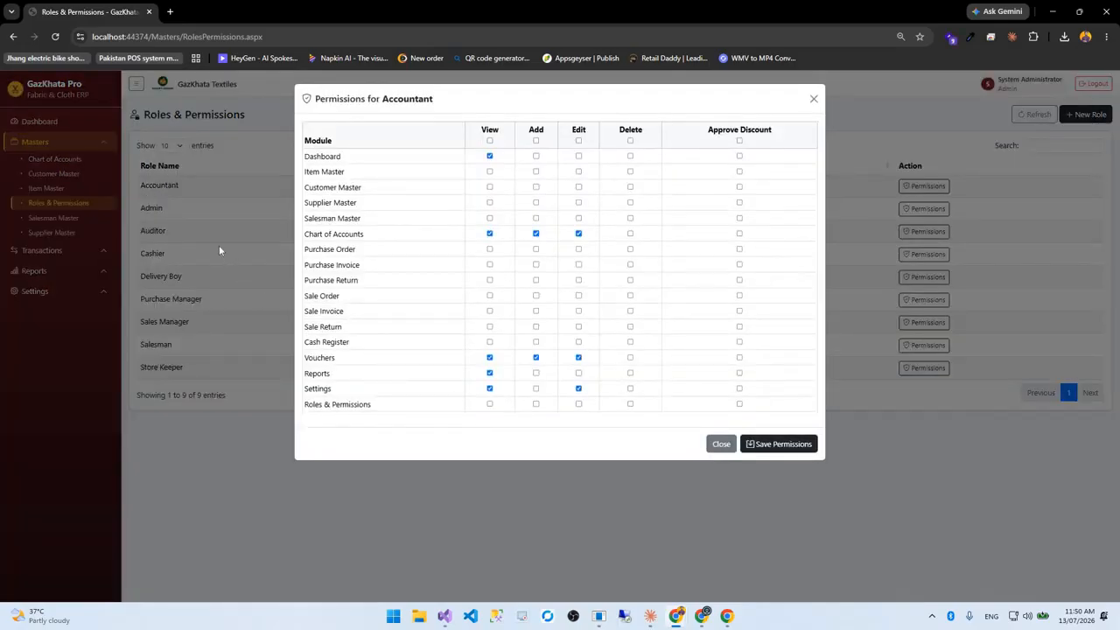
click(721, 444)
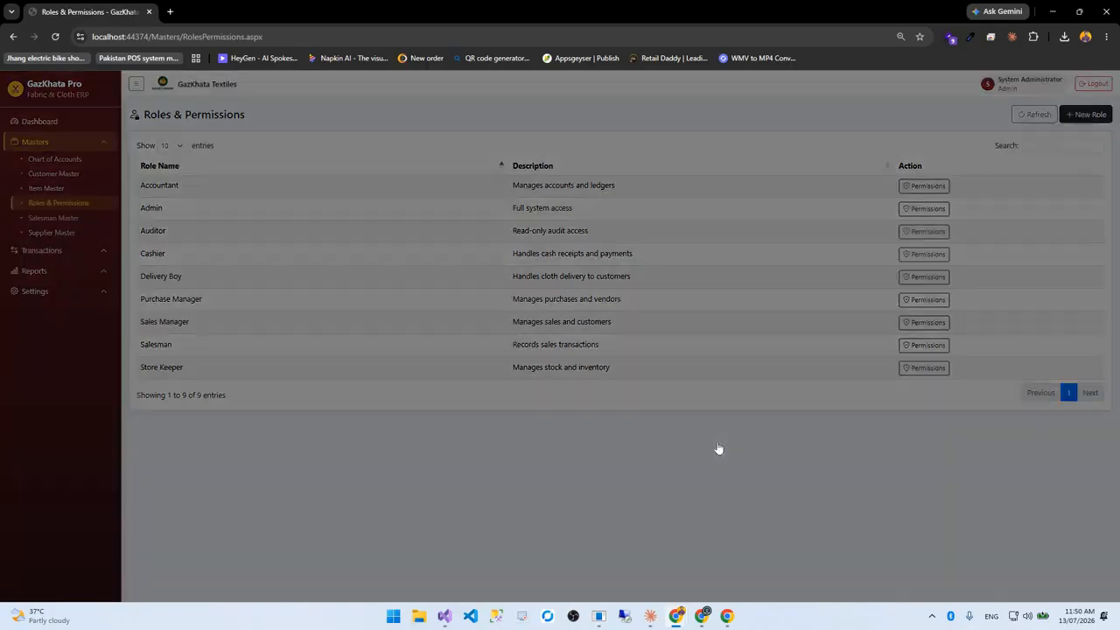
click(719, 448)
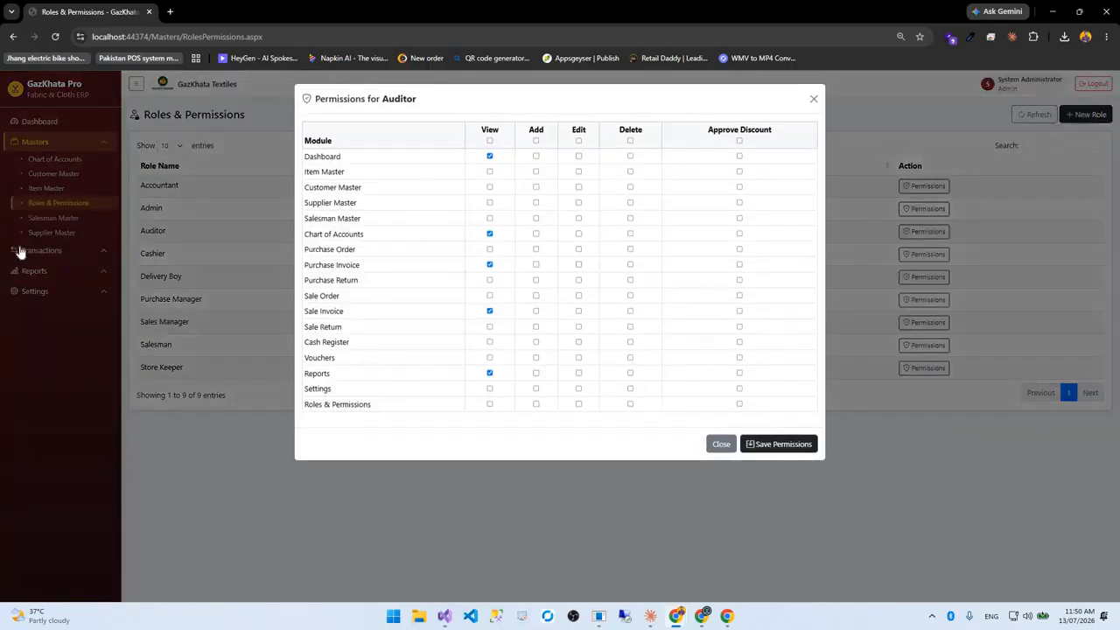
click(62, 218)
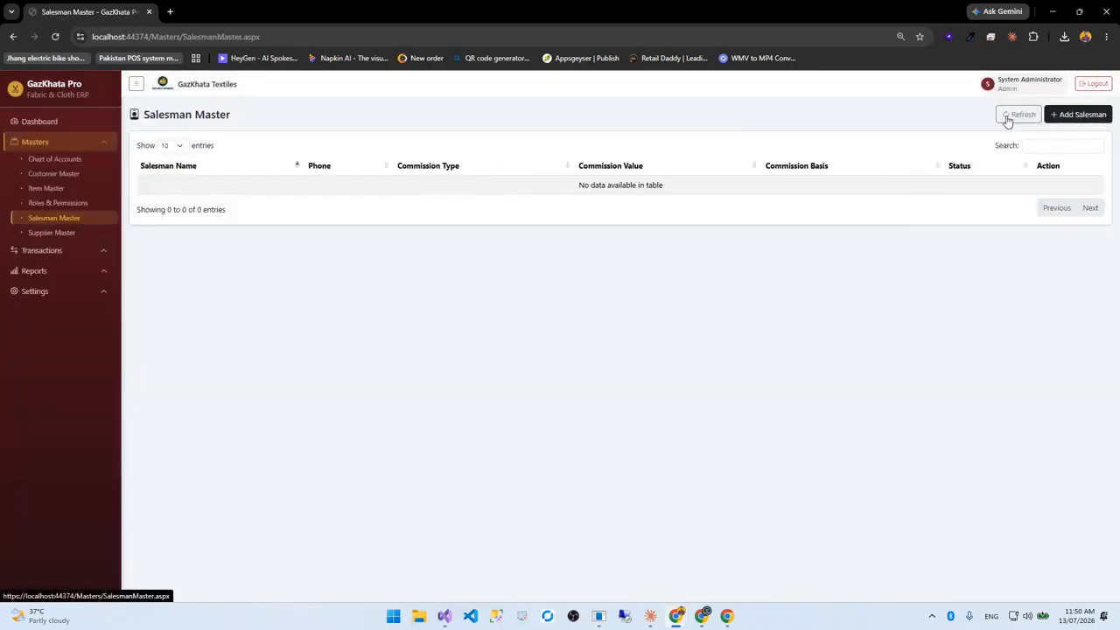
Start a salesman with Fixed (Rs.) commission on net after discount, cancel it, and go to Supplier Master
click(1056, 117)
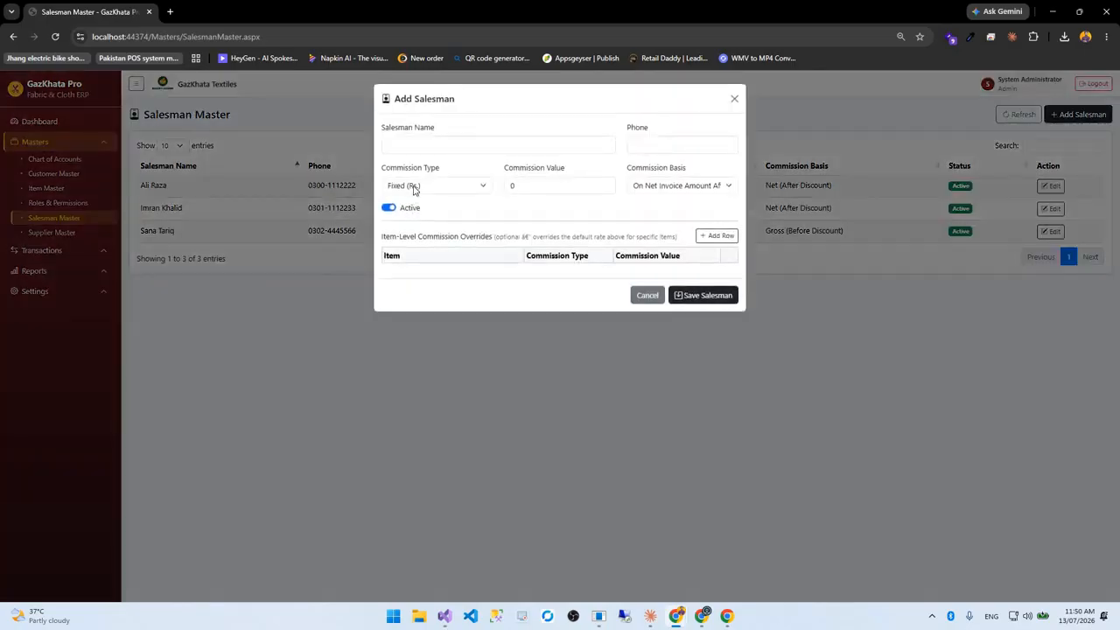
click(415, 188)
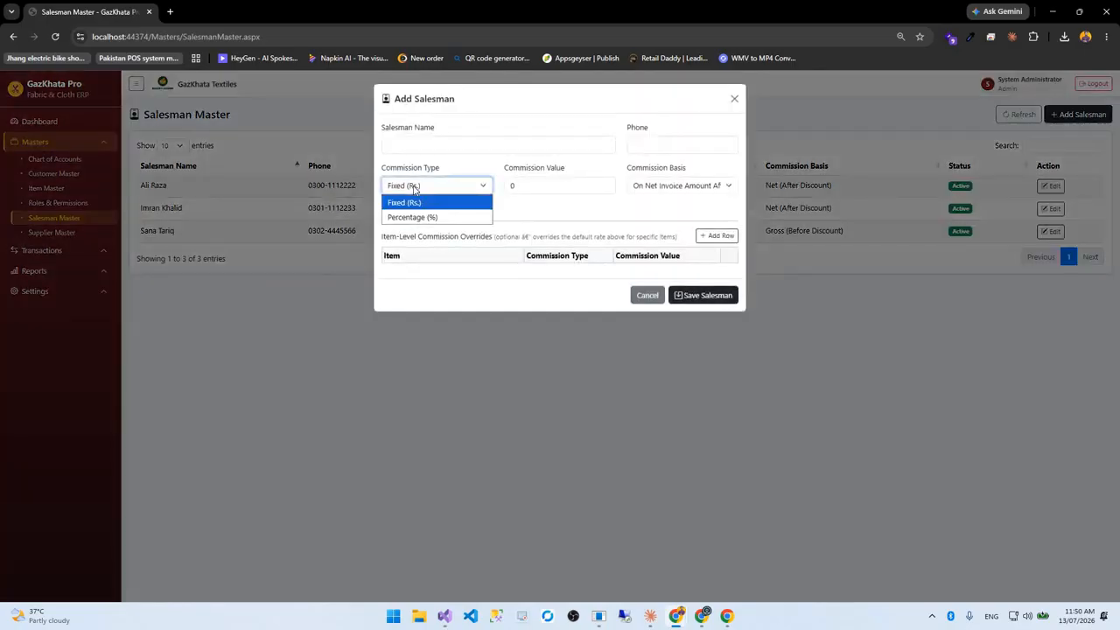
click(713, 236)
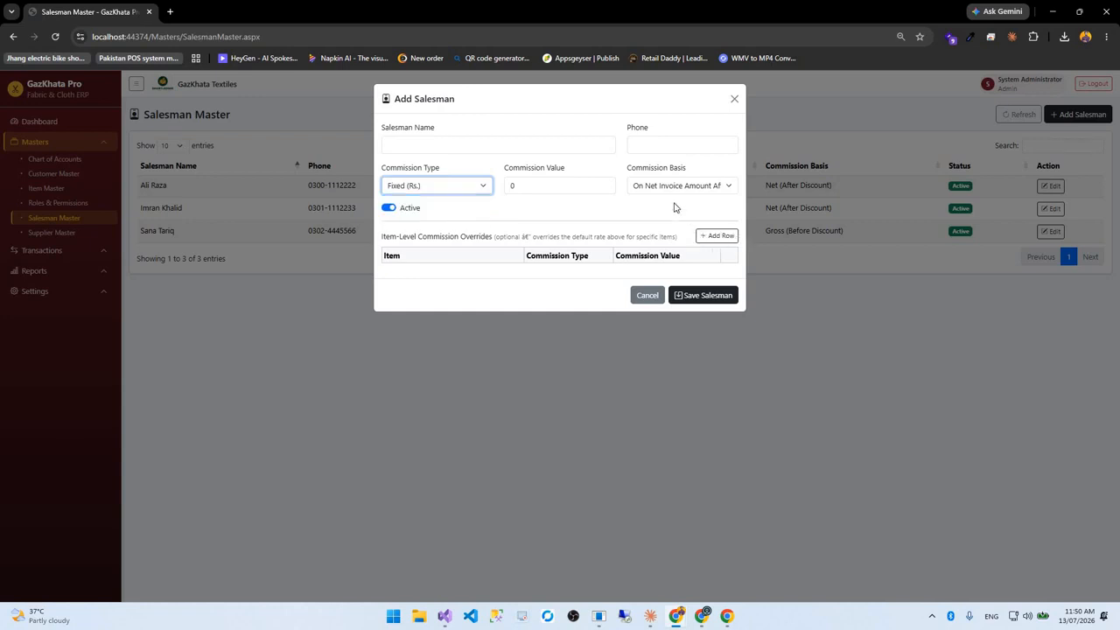
click(666, 187)
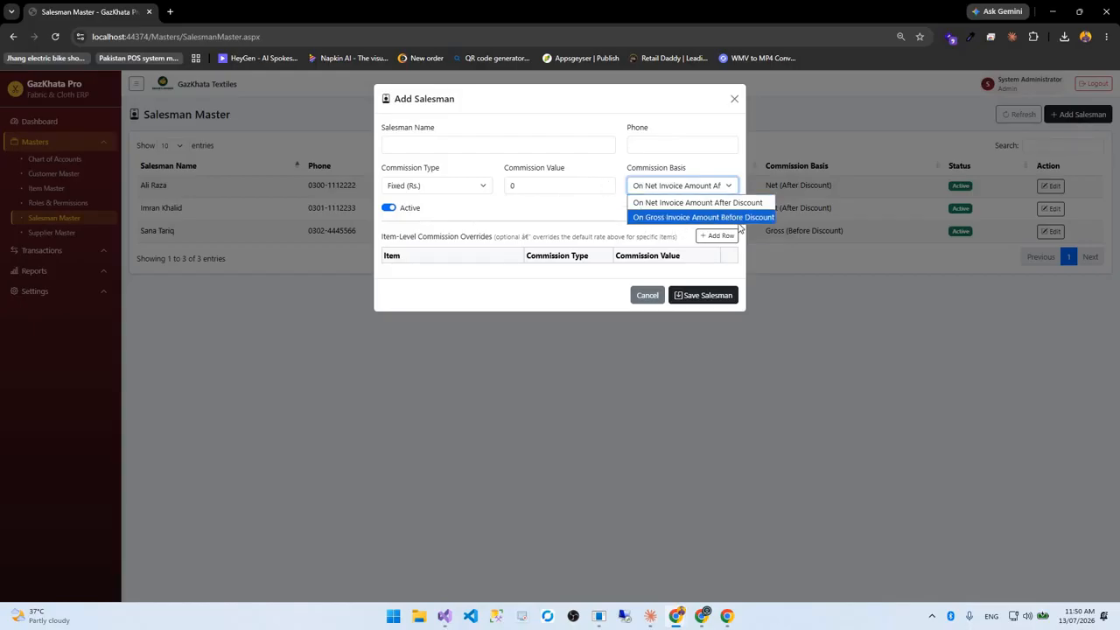
click(445, 192)
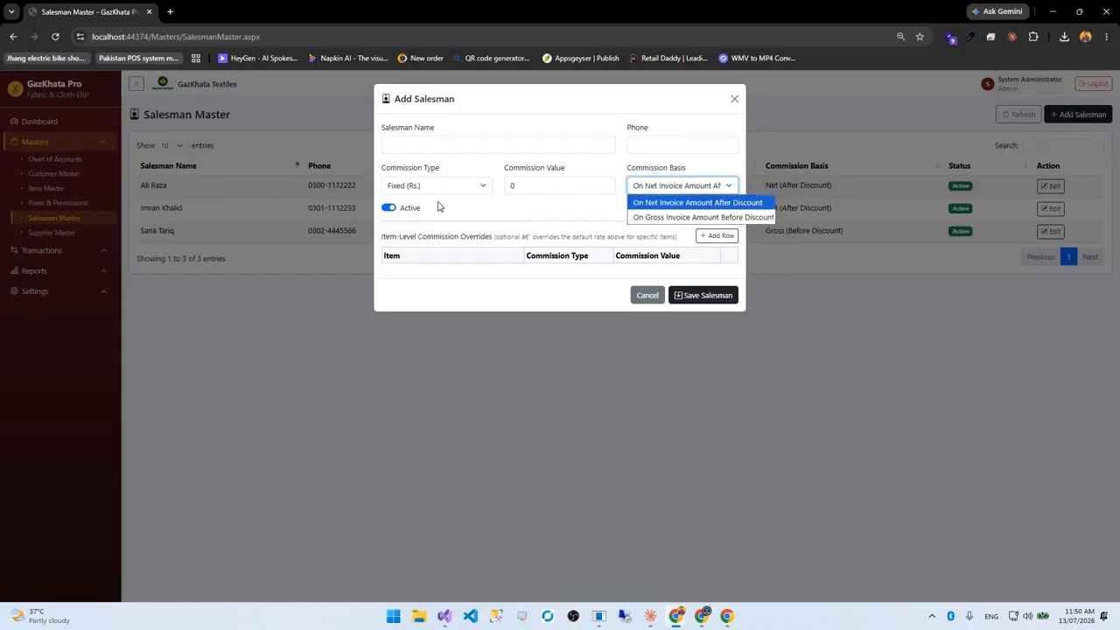
click(647, 297)
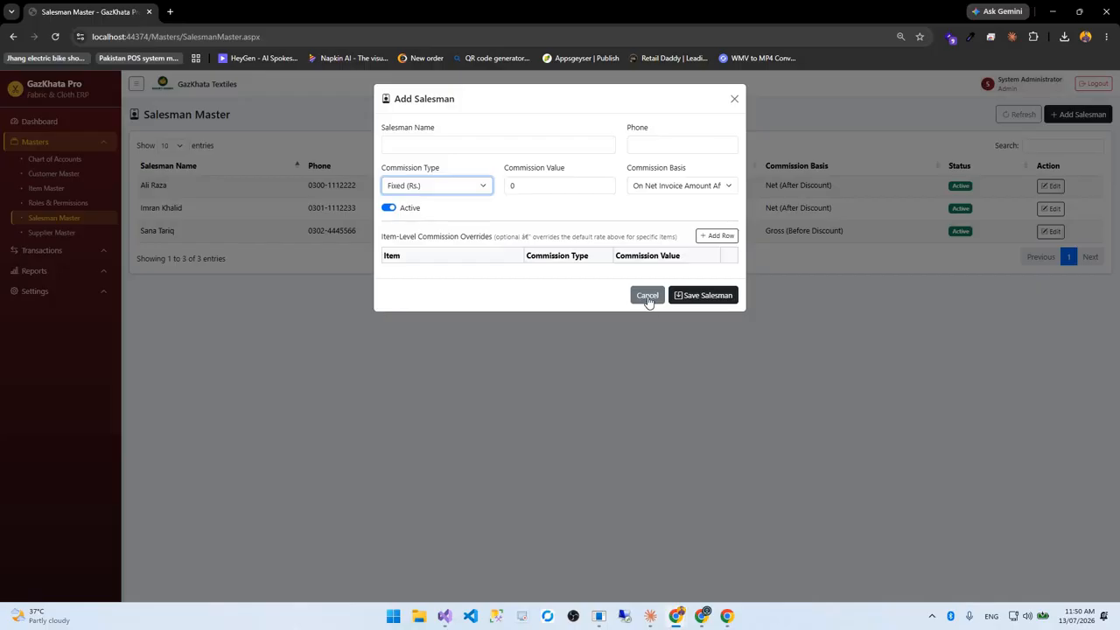
click(70, 235)
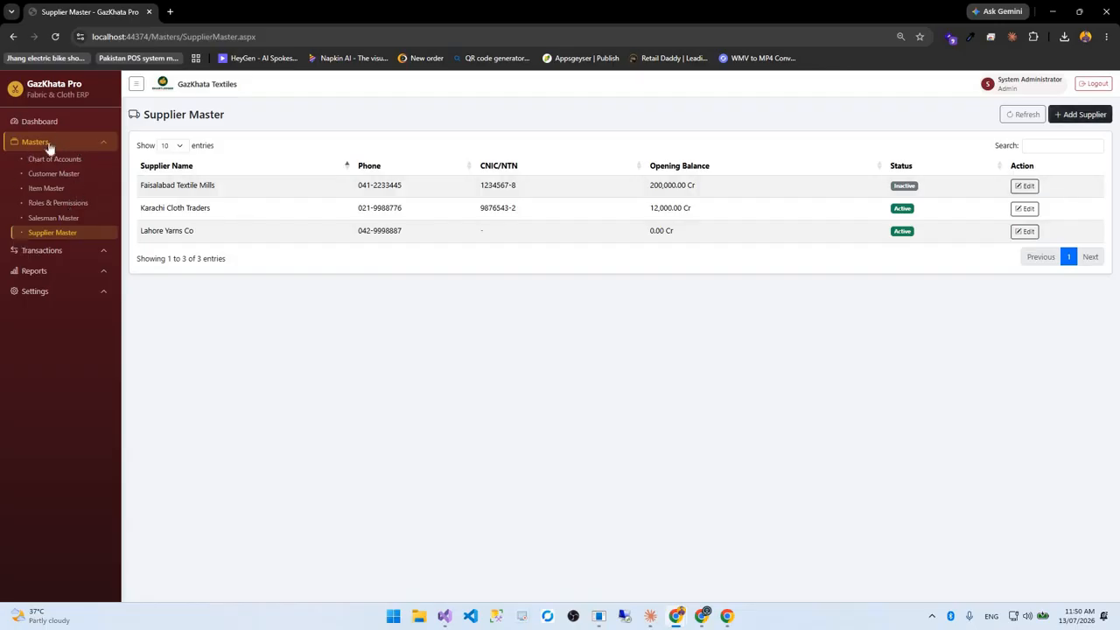
Return to the Dashboard and start a New Sale (Walk-in) at the cash counter
click(63, 127)
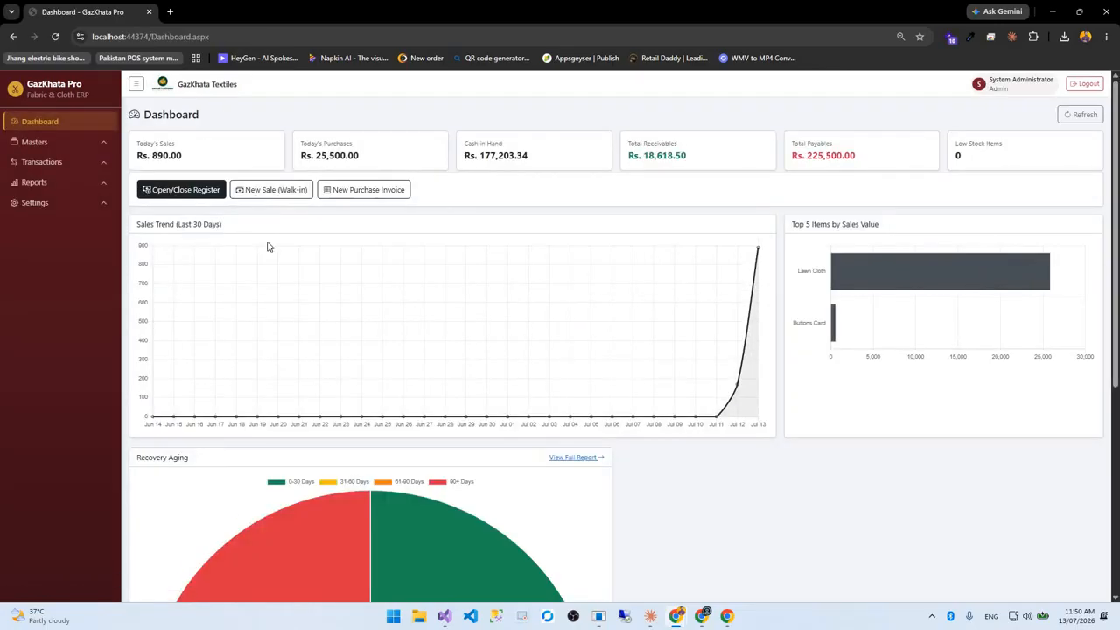
click(272, 190)
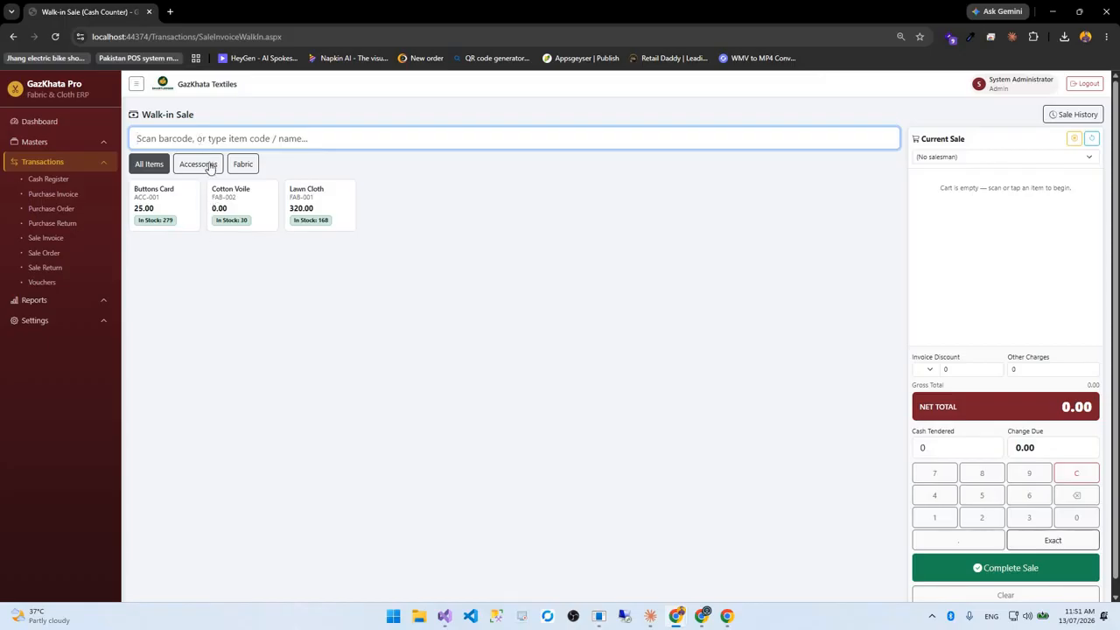
Browse the item filters and add Buttons Card to the cart, keeping the line discount in rupees
click(198, 164)
click(149, 164)
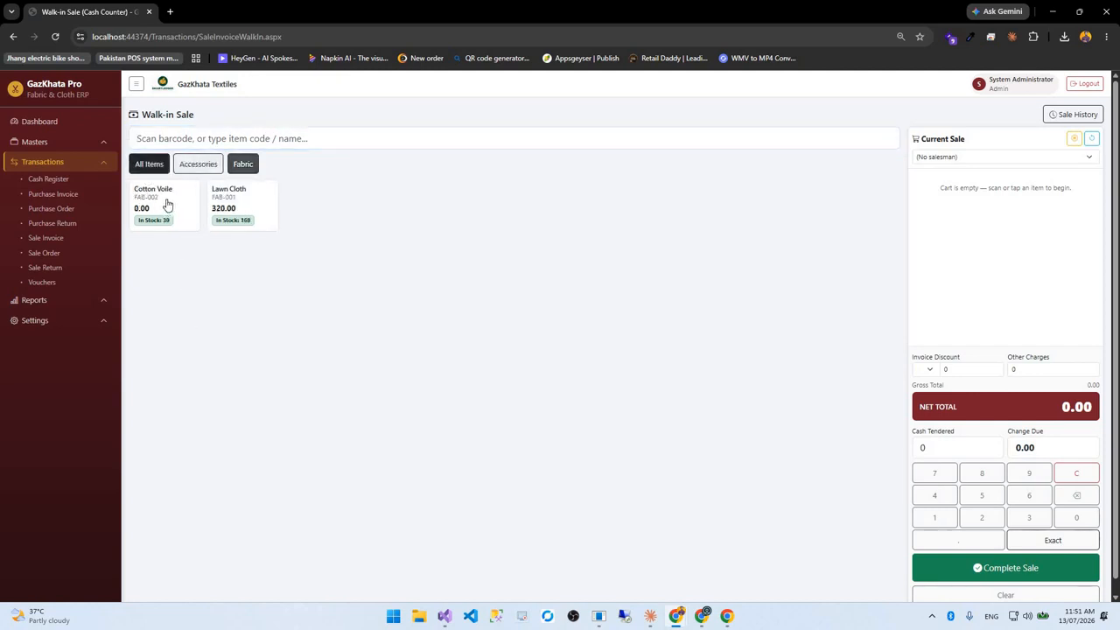
click(175, 205)
click(175, 205)
click(175, 205)
click(175, 204)
click(175, 205)
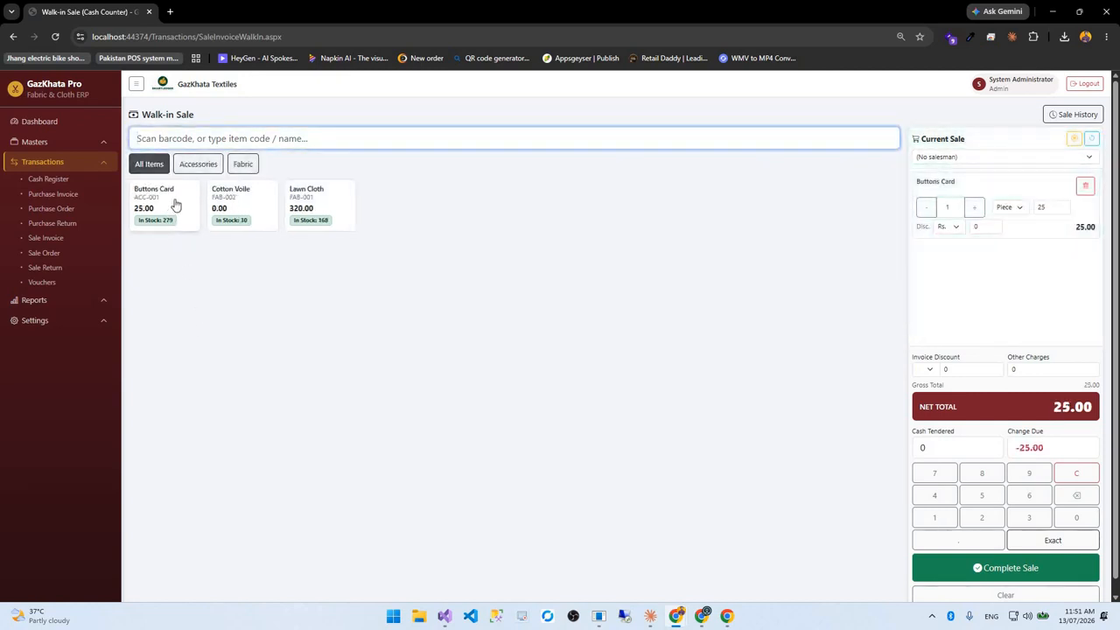
click(175, 204)
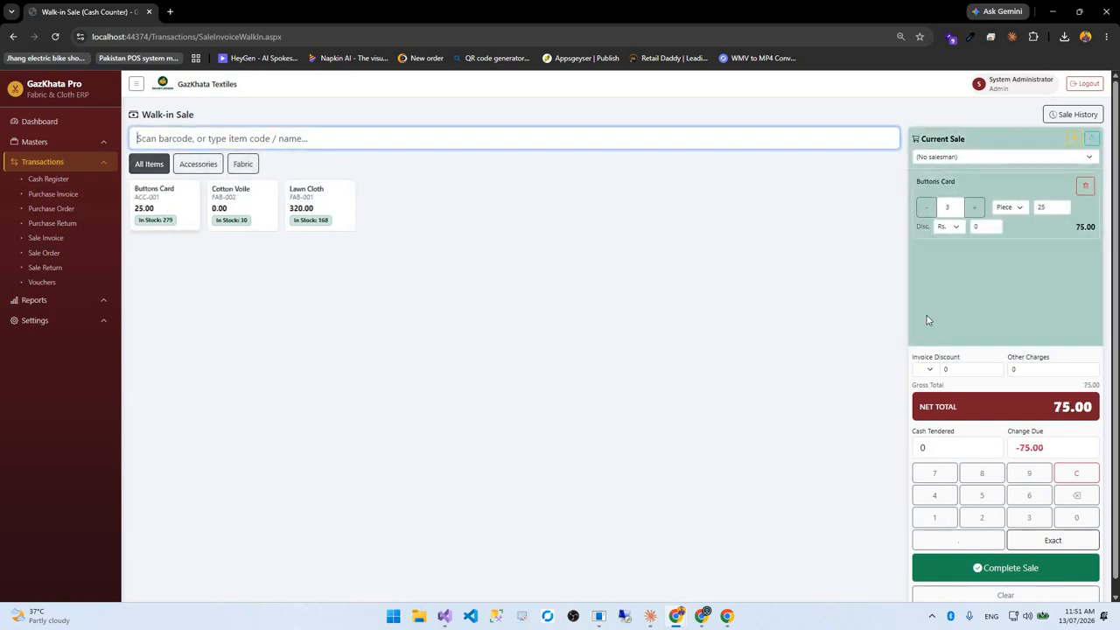
click(953, 230)
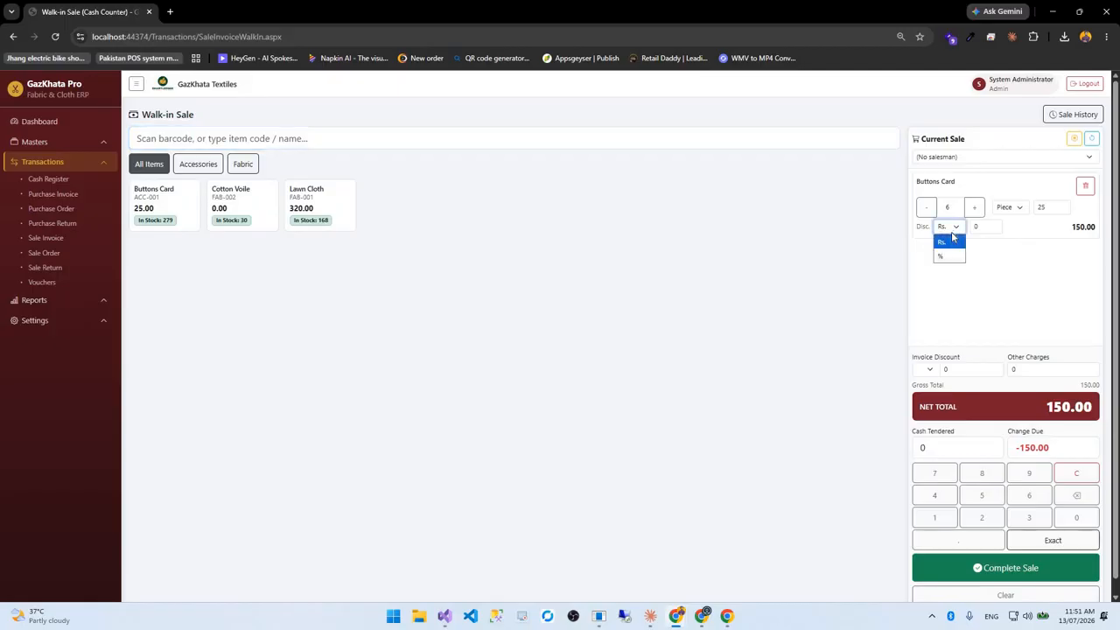
click(953, 237)
click(954, 448)
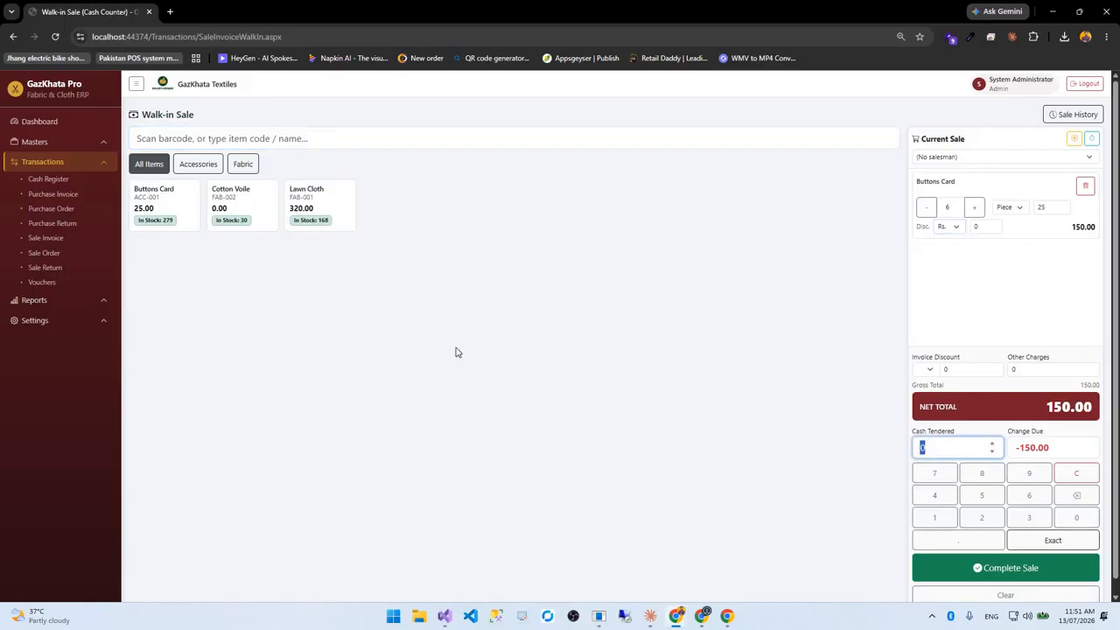
Add Lawn Cloth sold by the Pack with quantity 4, a 1,280.00 line total
click(333, 209)
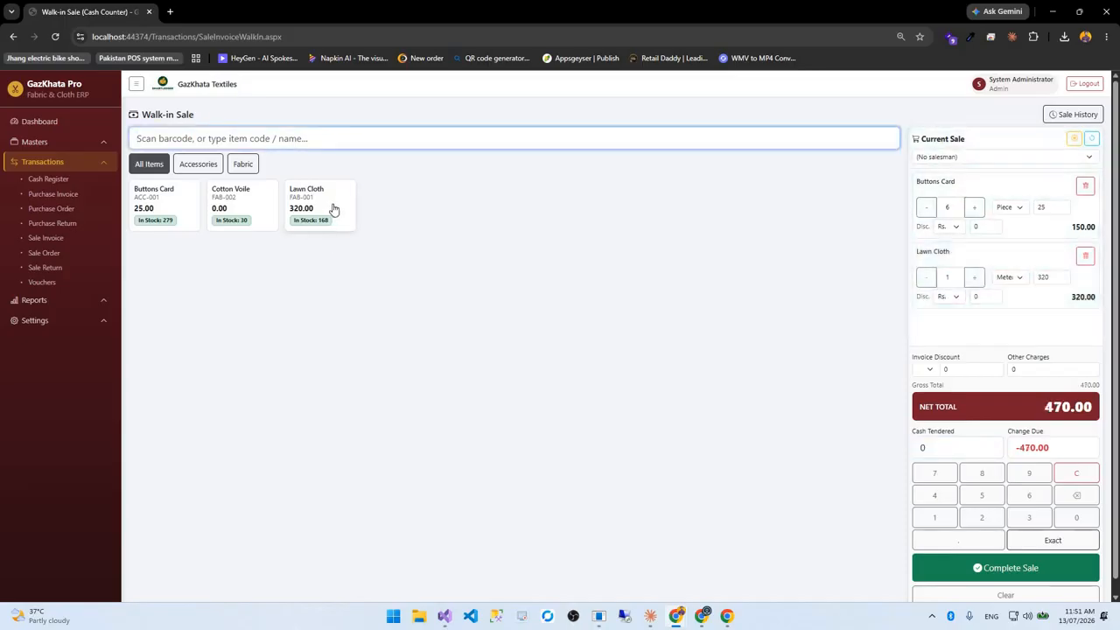
click(332, 209)
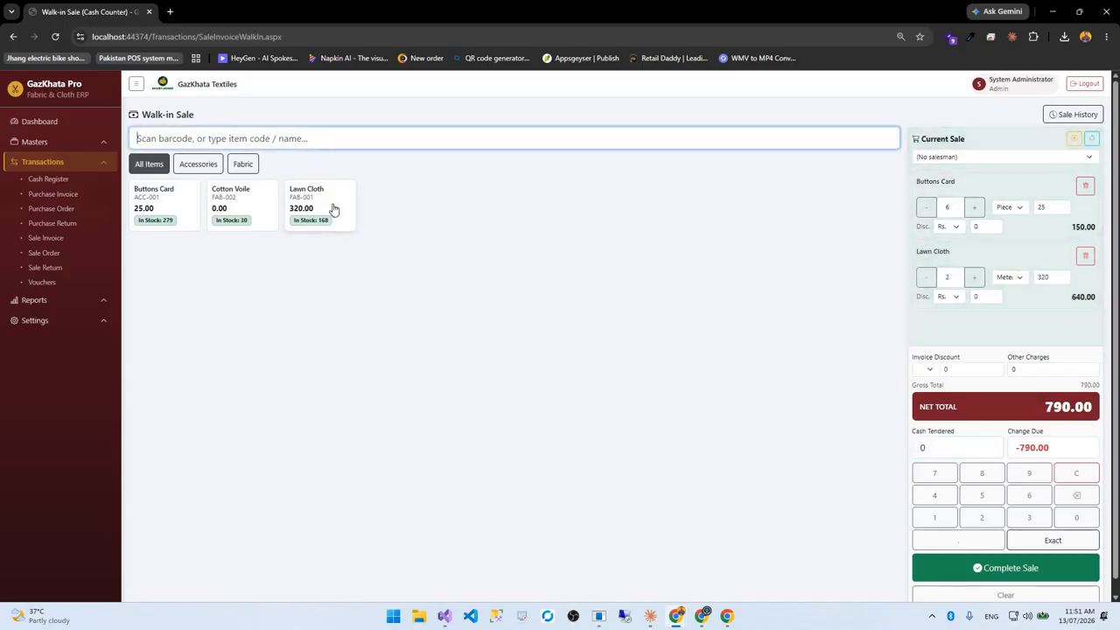
click(1011, 278)
click(1011, 301)
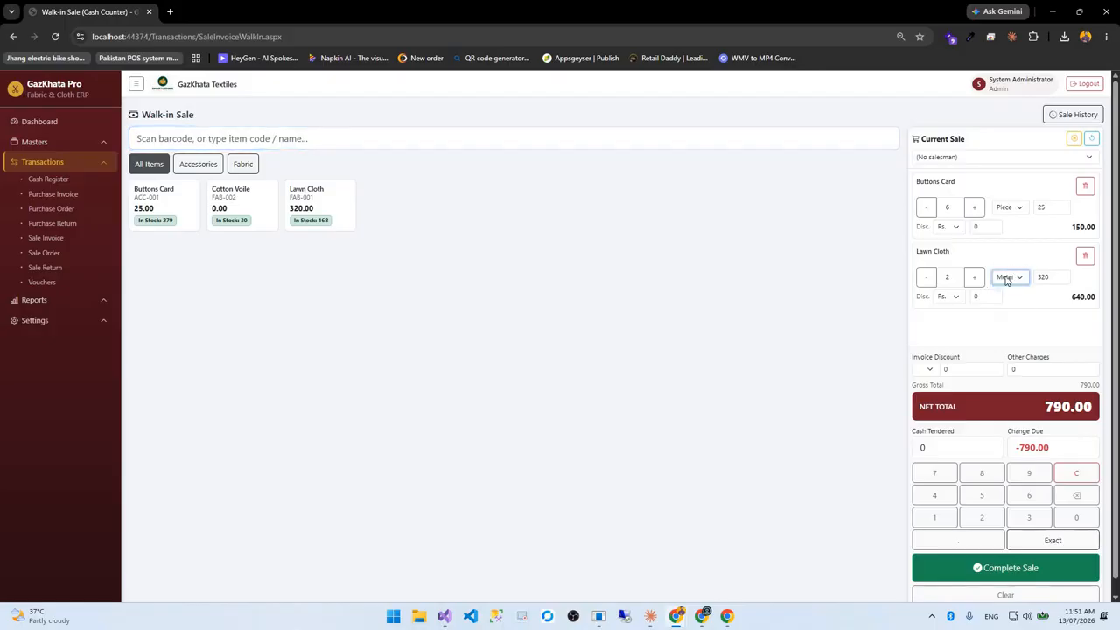
click(1011, 278)
click(1011, 309)
click(975, 278)
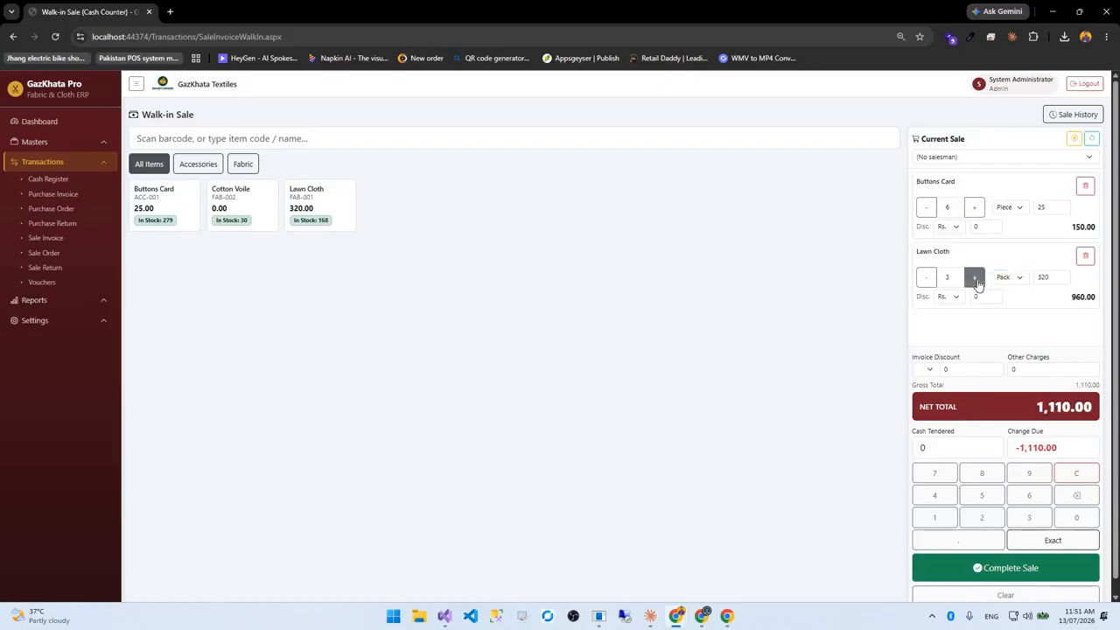
click(976, 279)
drag(1094, 296, 972, 294)
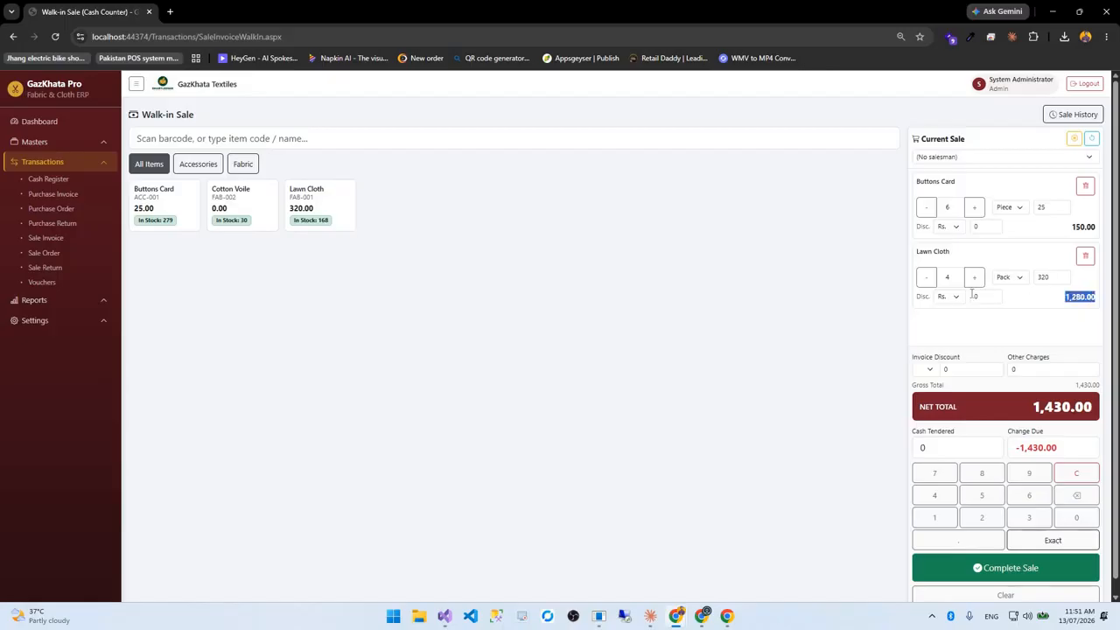
Leave invoice discount and other charges unchanged, enter 1430 as cash tendered, and complete the sale
click(928, 369)
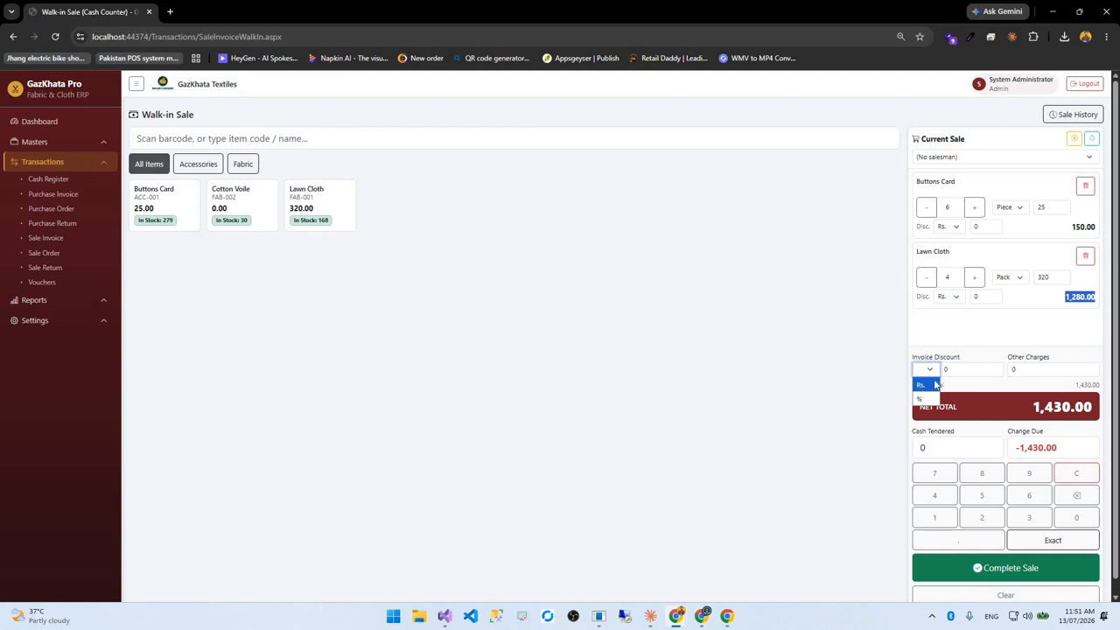
click(1037, 371)
click(1024, 373)
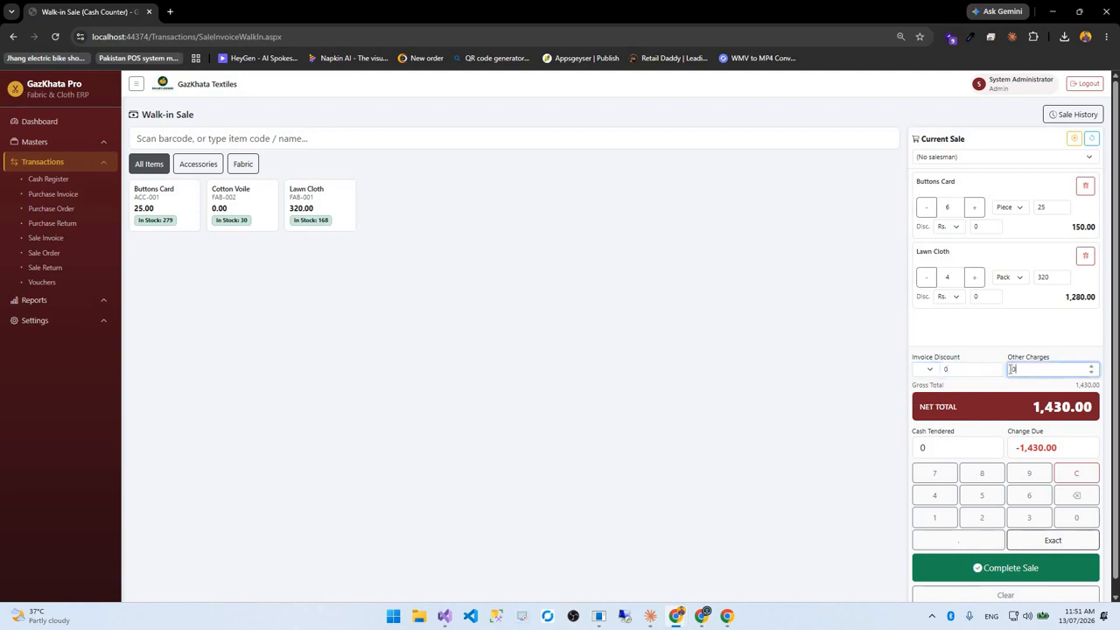
double_click(1012, 369)
key(Tab)
text(1430)
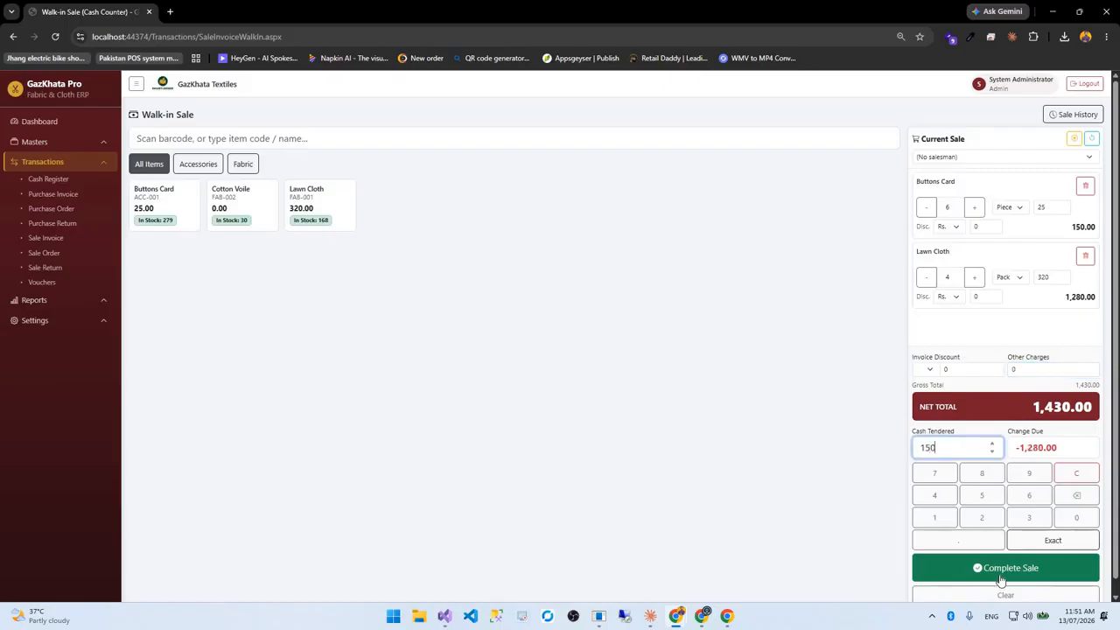
click(999, 574)
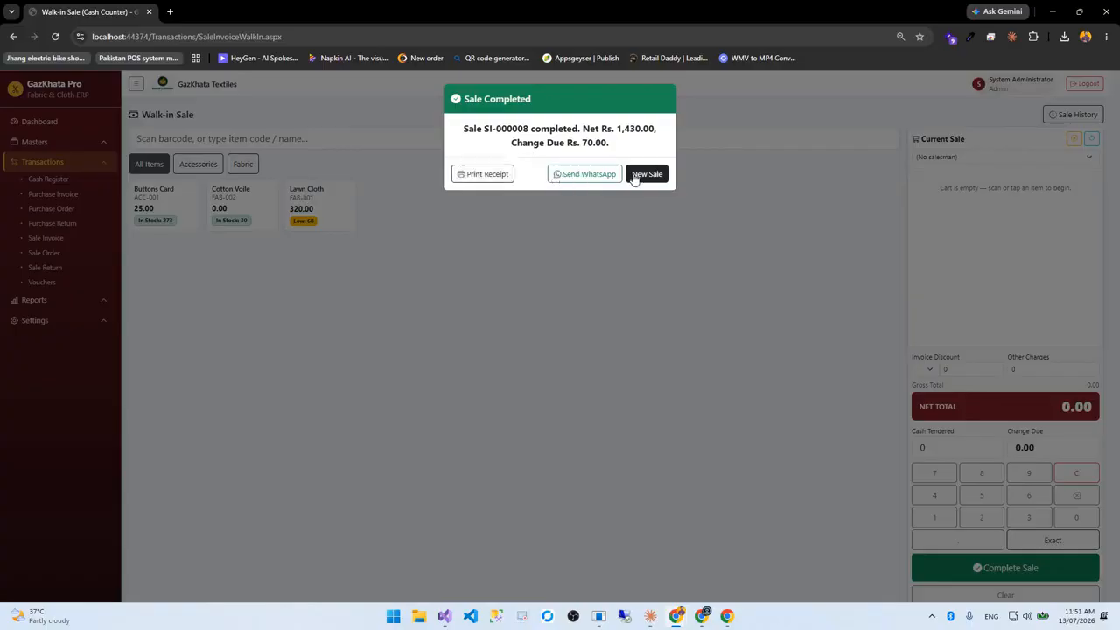
Open the SI-000008 receipt, cancel printing, review its header and close it
click(507, 175)
click(646, 467)
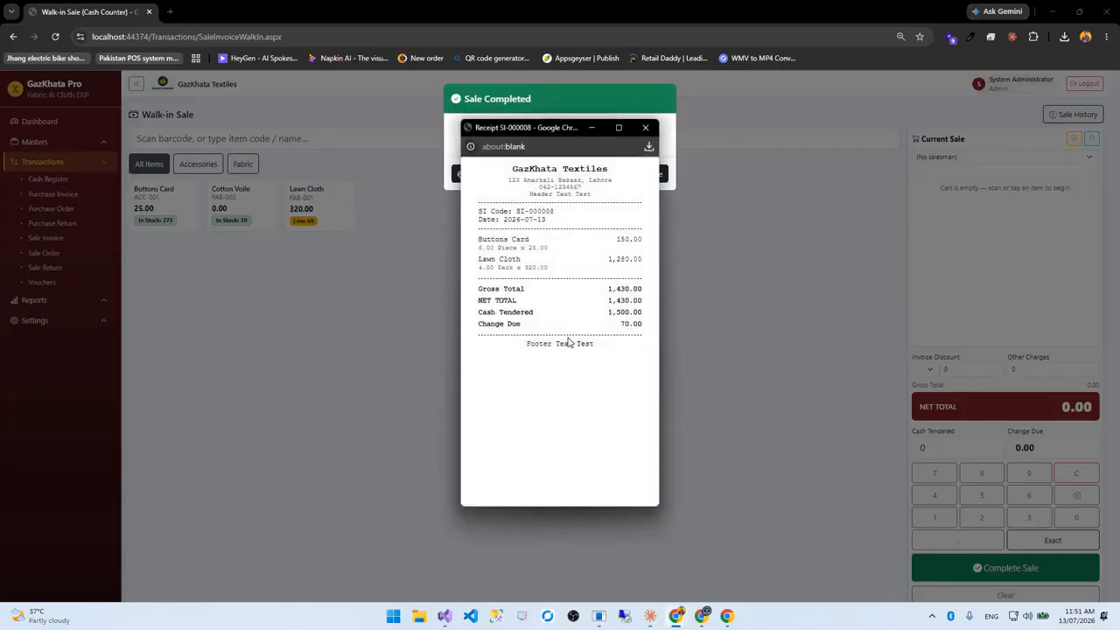
drag(513, 169, 616, 202)
click(644, 132)
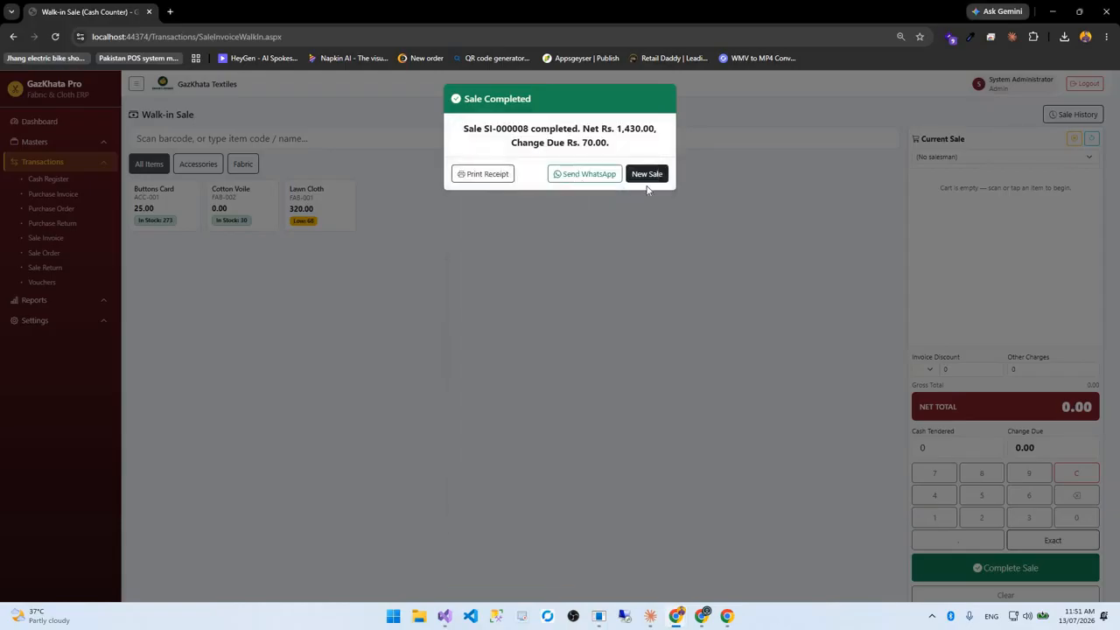
Start a fresh walk-in sale and check the walk-in sale history
click(649, 177)
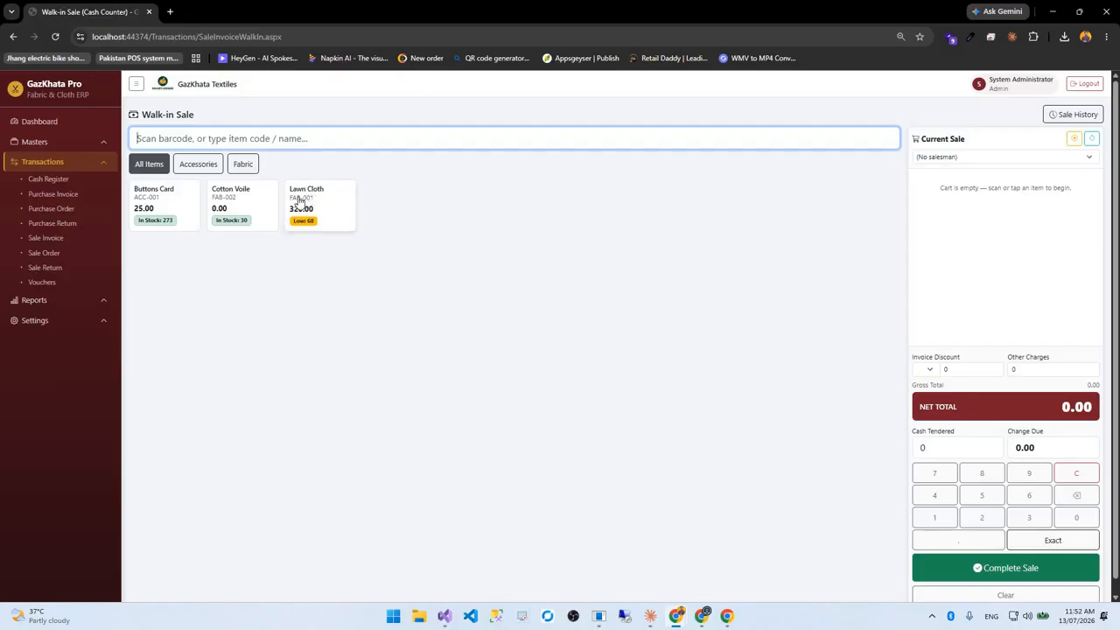
click(1079, 115)
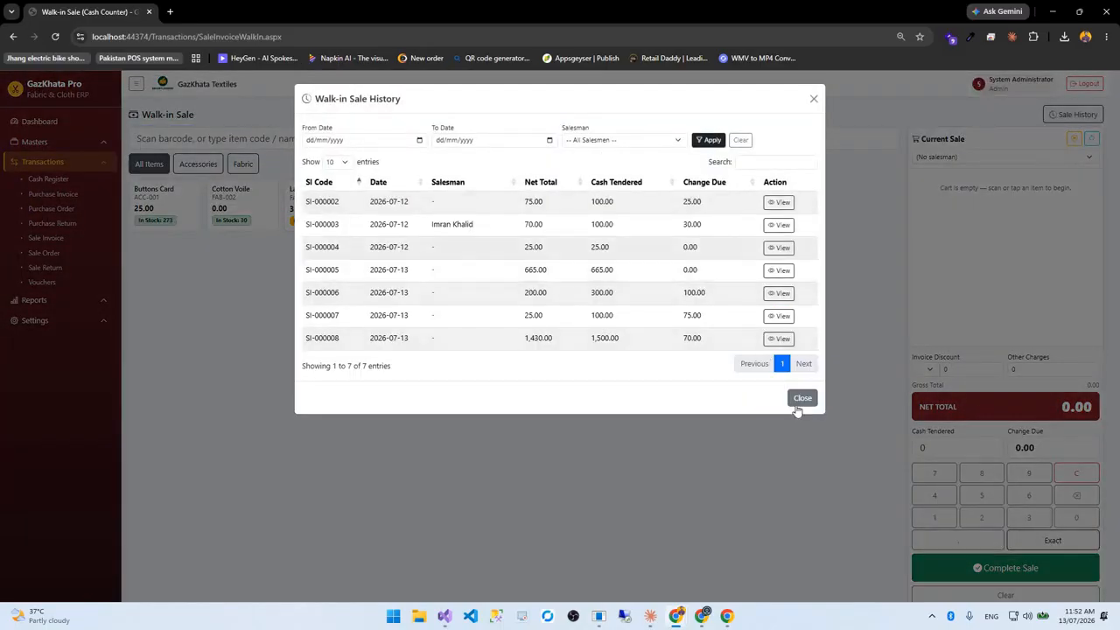
click(1077, 145)
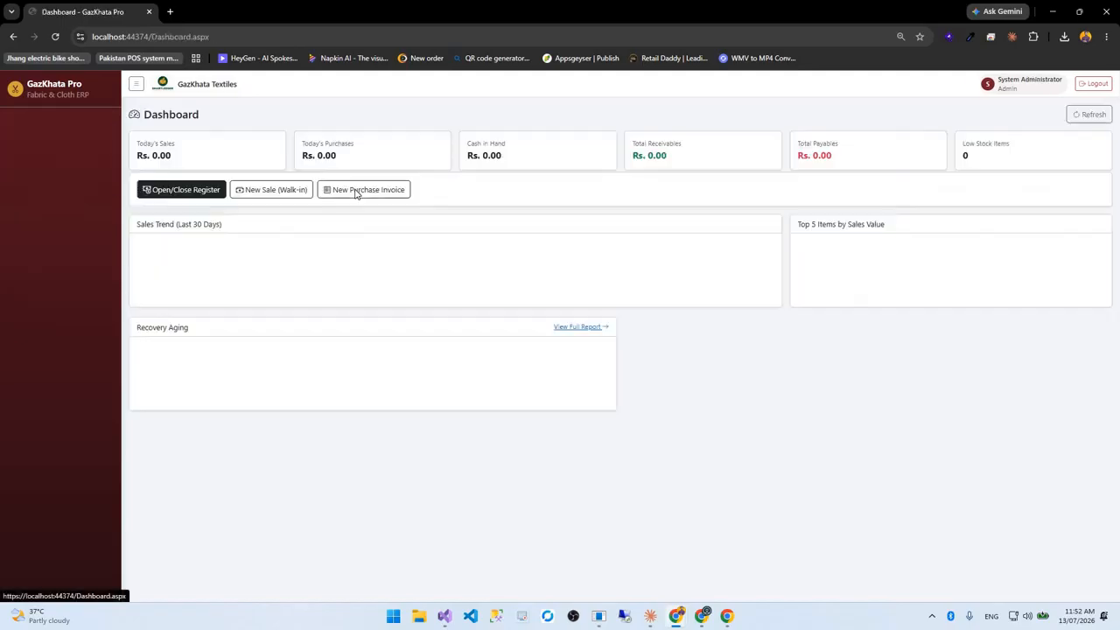
Cancel a new purchase invoice and review the details of PI-000001
click(357, 190)
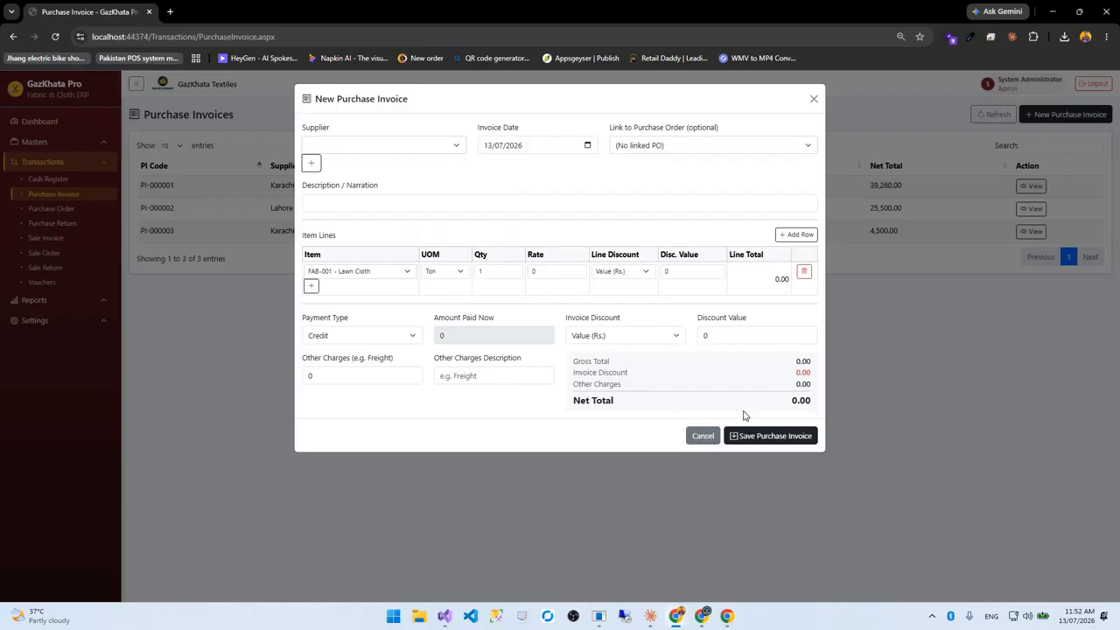
click(702, 435)
click(1031, 186)
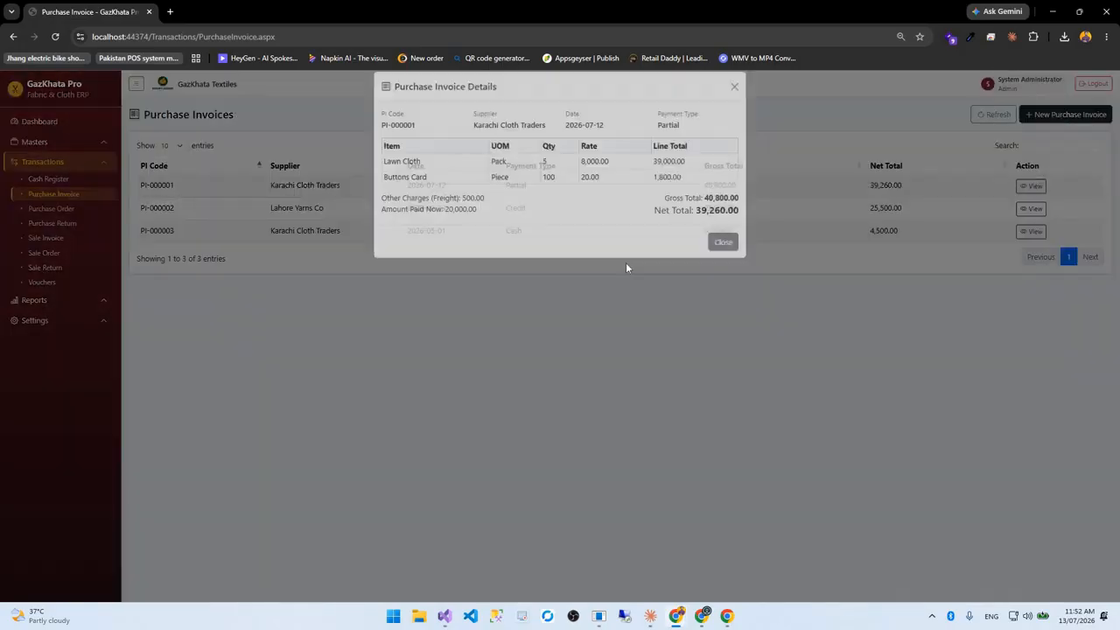
click(719, 255)
Look through the Purchase Orders and Purchase Returns lists, then open Sale Invoice
click(75, 210)
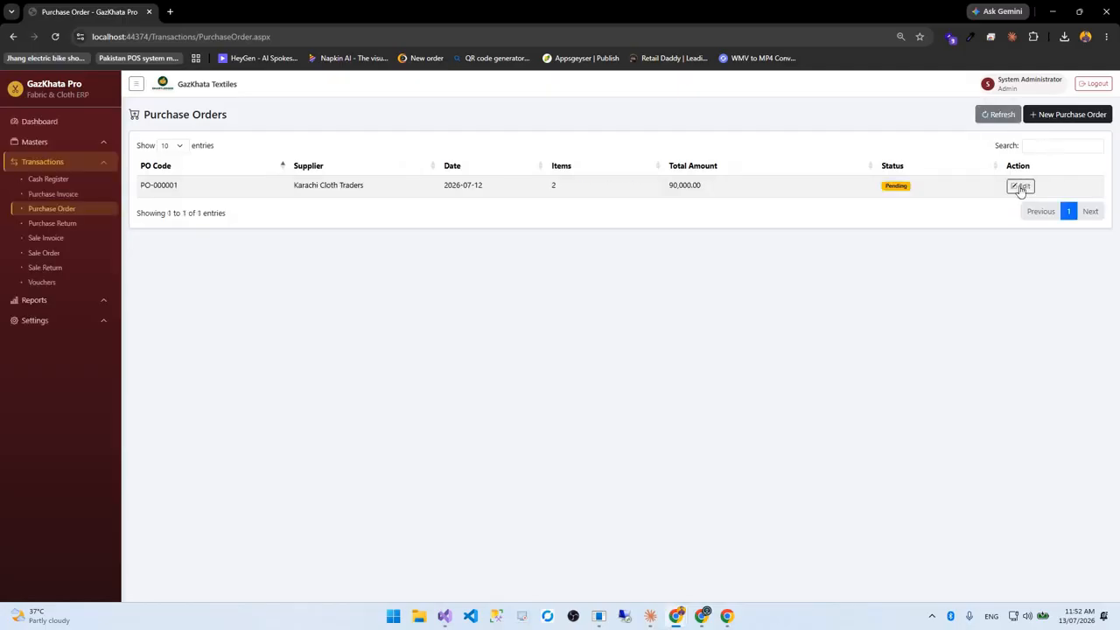
click(70, 223)
click(46, 238)
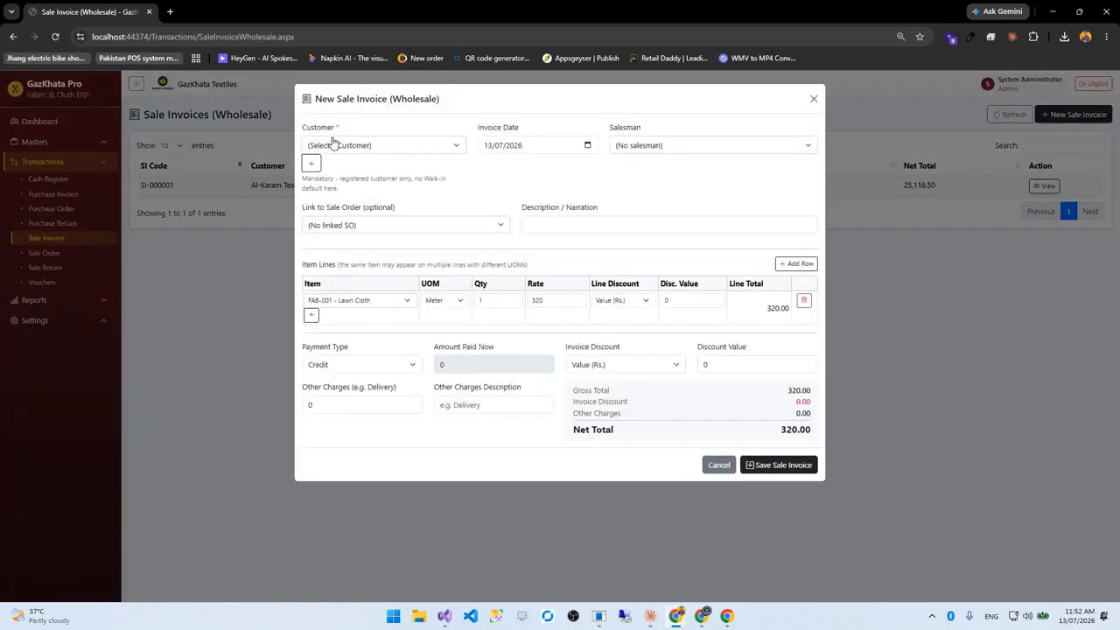
Inspect the customer, sale order link, Lawn Cloth unit and discount options without changing them
click(333, 145)
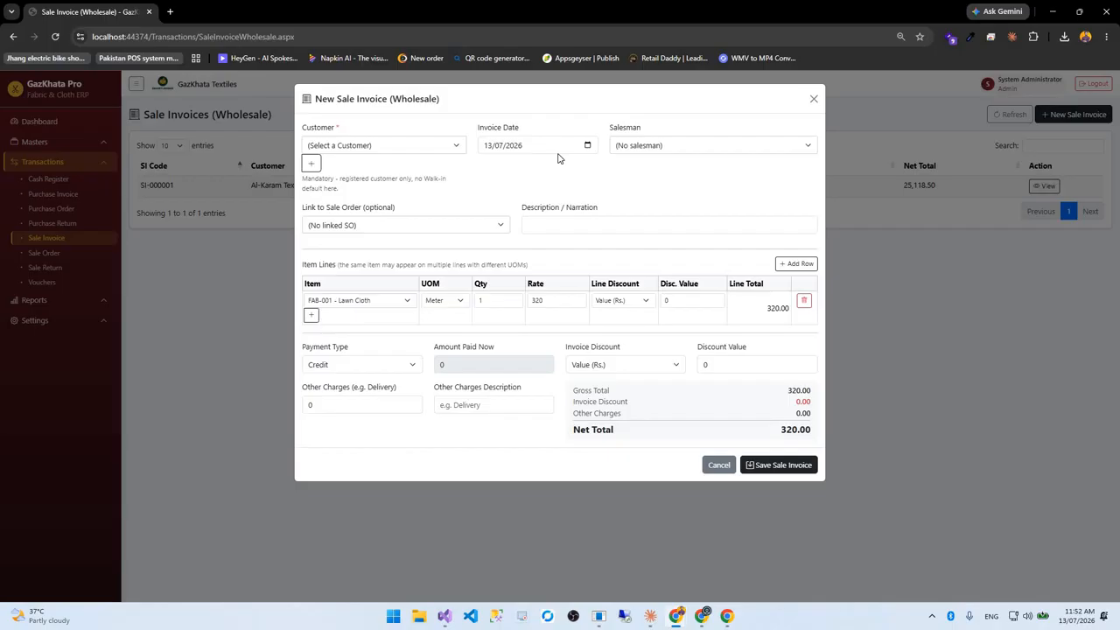
click(627, 154)
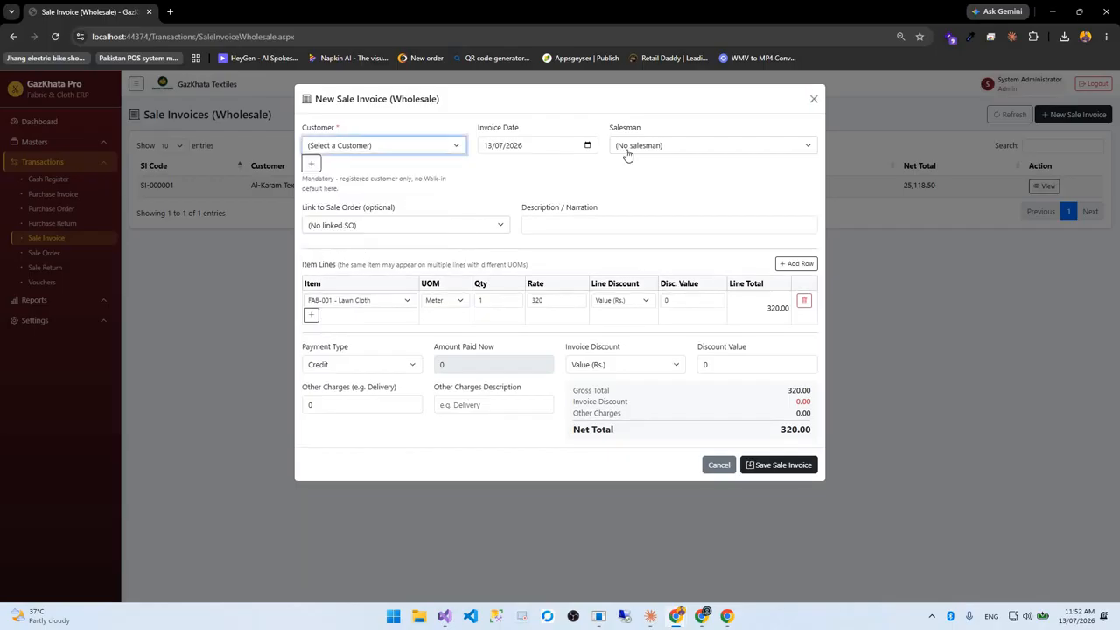
click(353, 230)
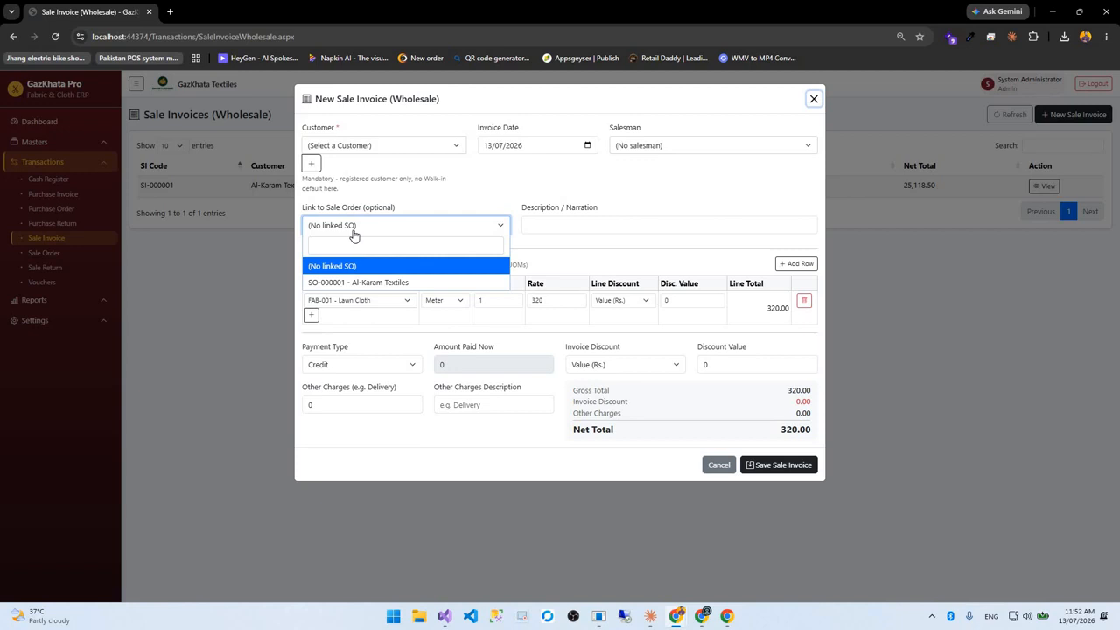
click(604, 224)
click(534, 225)
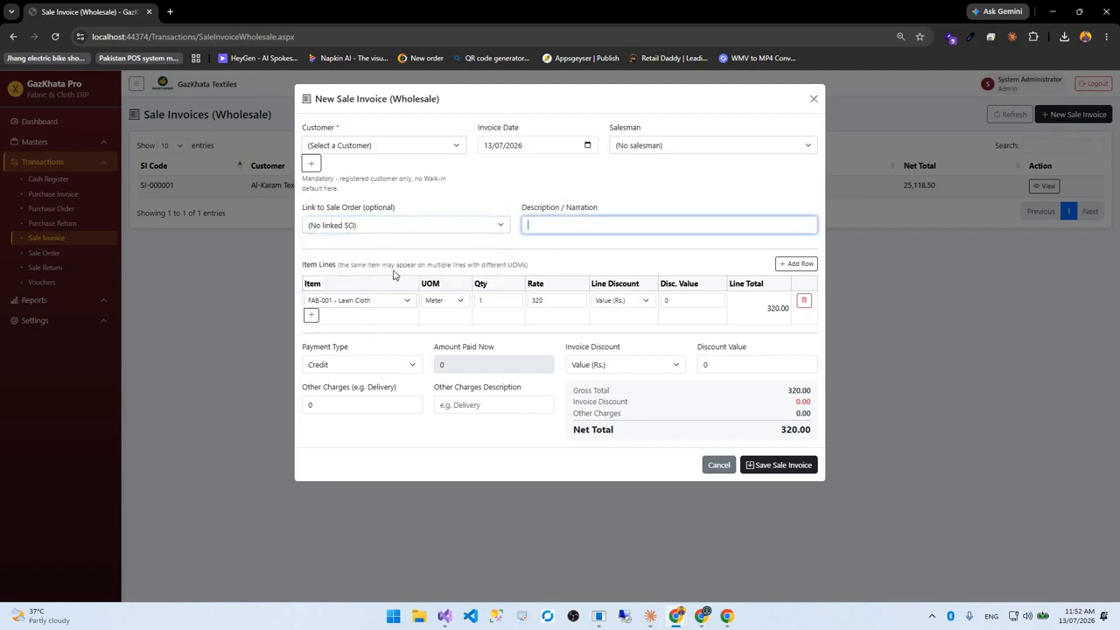
click(447, 306)
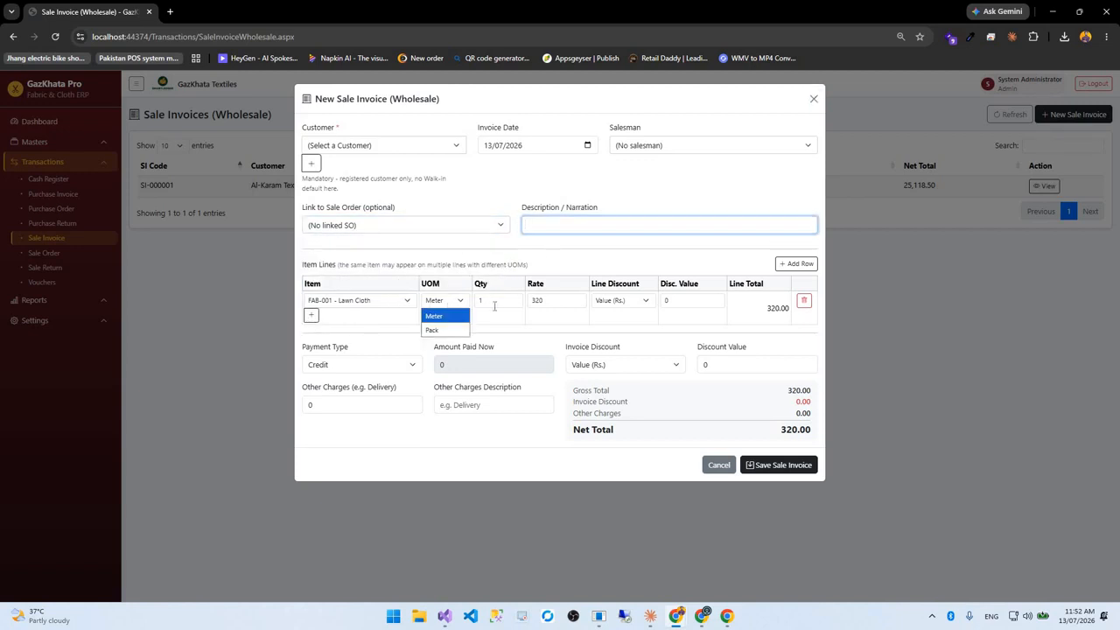
click(779, 342)
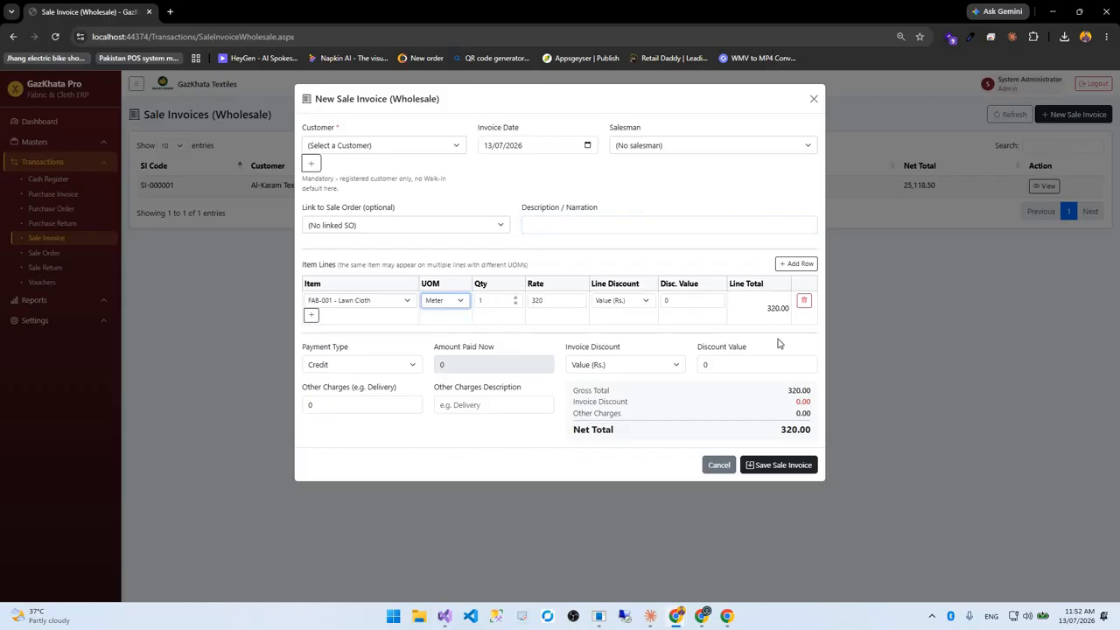
click(623, 305)
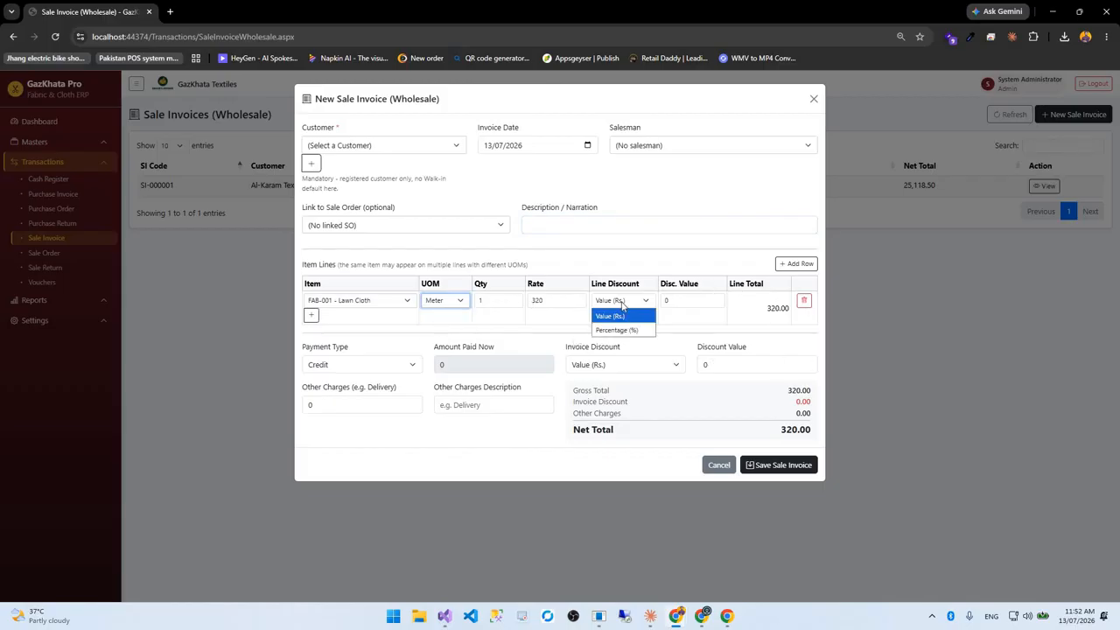
click(405, 397)
Discard the wholesale sale invoice and open the empty Sale Orders list
click(346, 371)
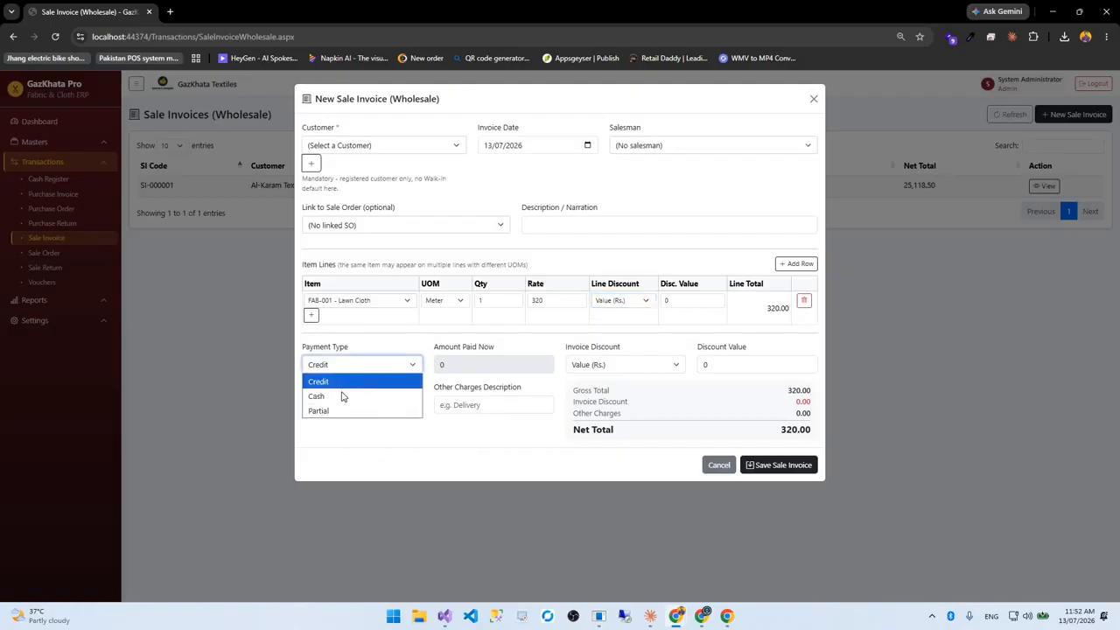
click(709, 474)
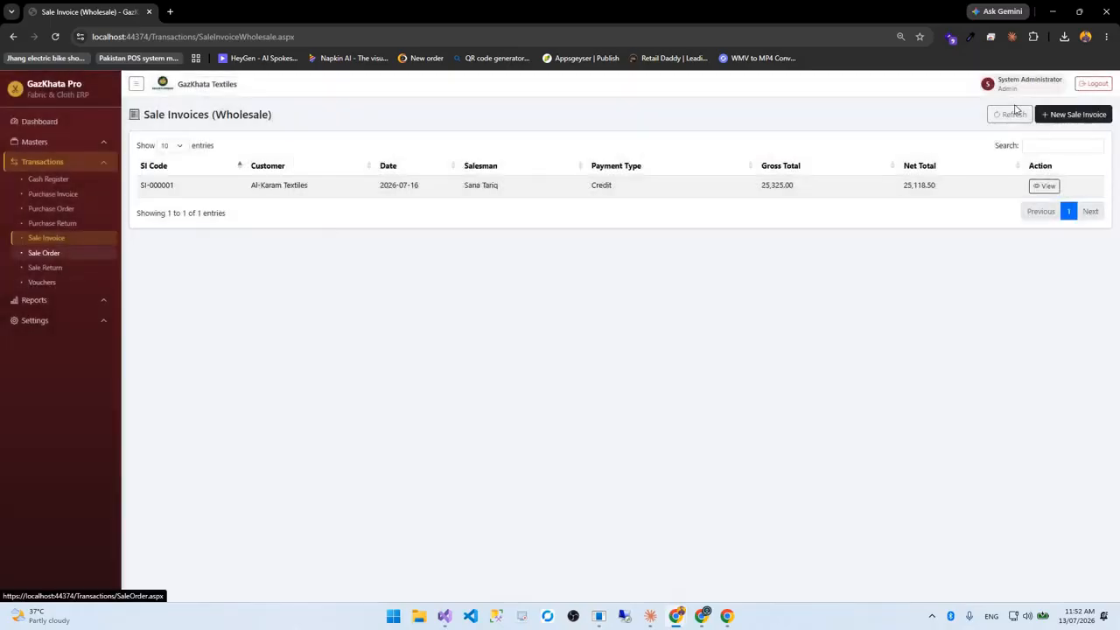
click(44, 253)
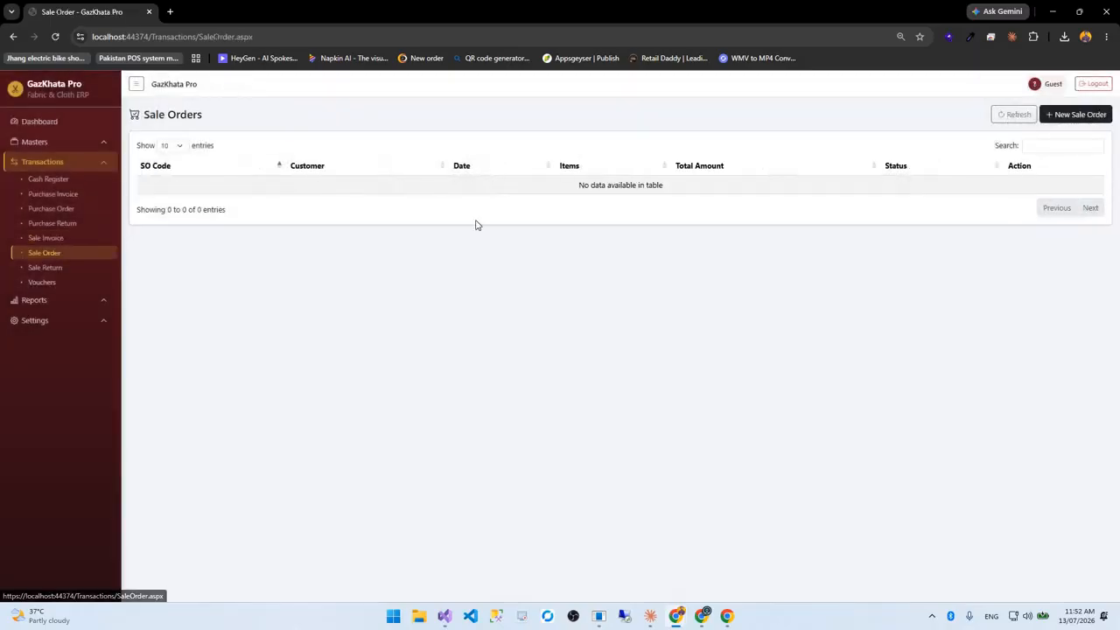
Look at the Sale Returns and item conversion voucher lists, then start a new conversion
click(45, 267)
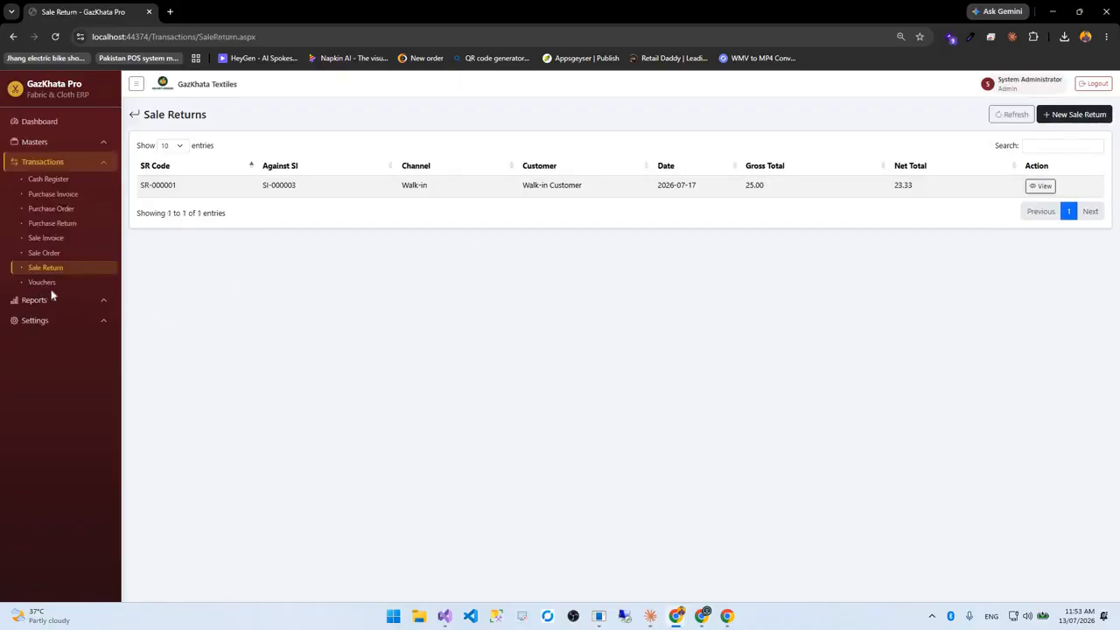
click(43, 284)
click(1049, 125)
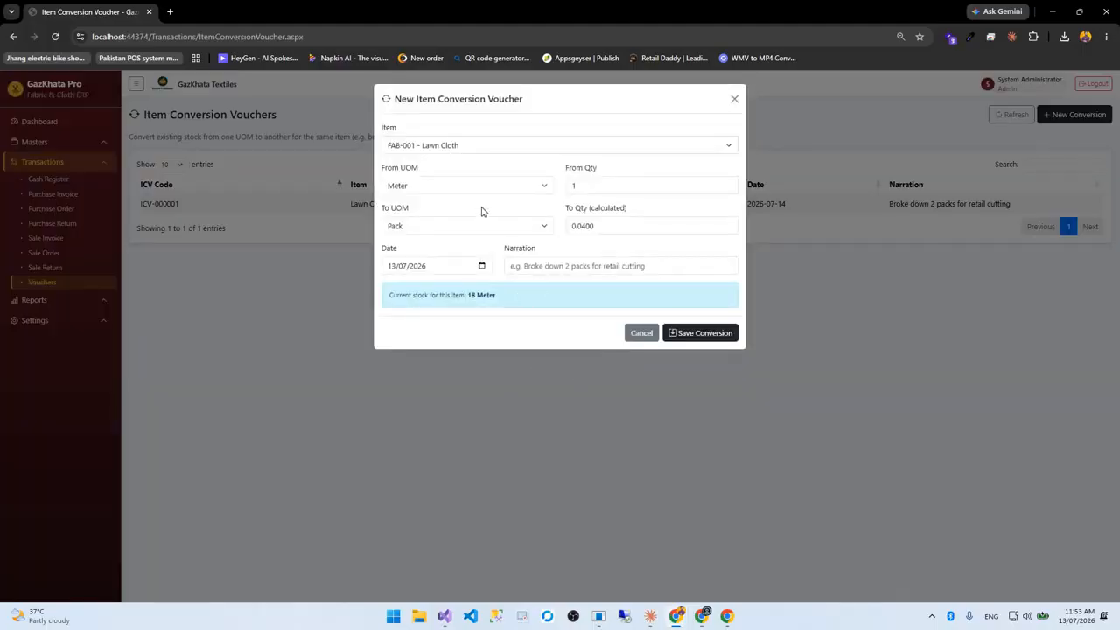
Keep Pack as the target unit, cancel the conversion voucher, and open Reports
click(437, 232)
key(Tab)
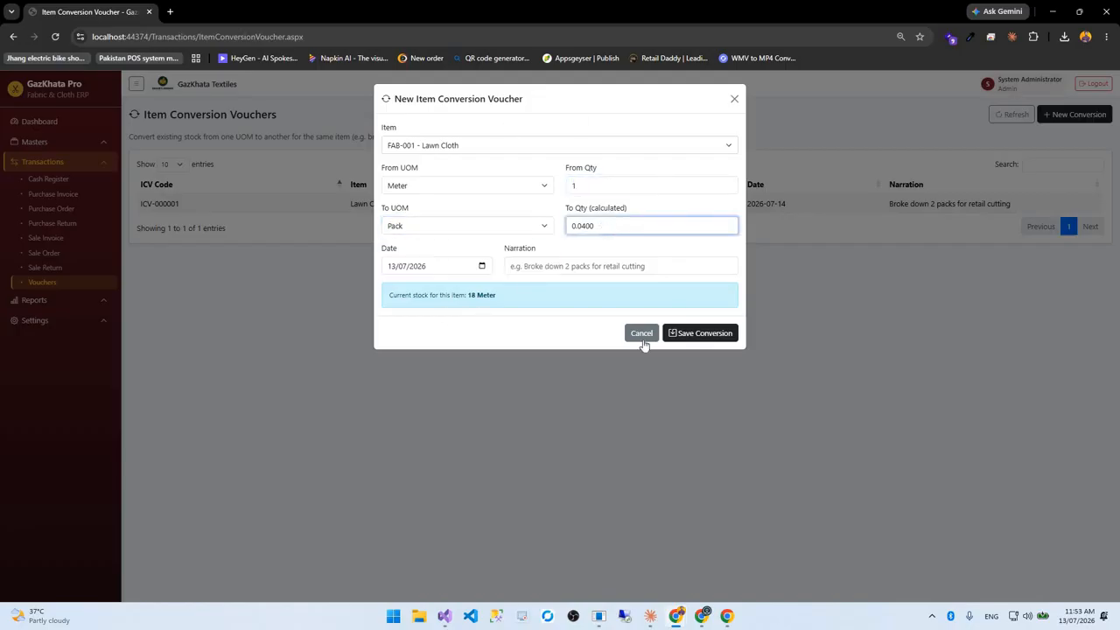
click(67, 306)
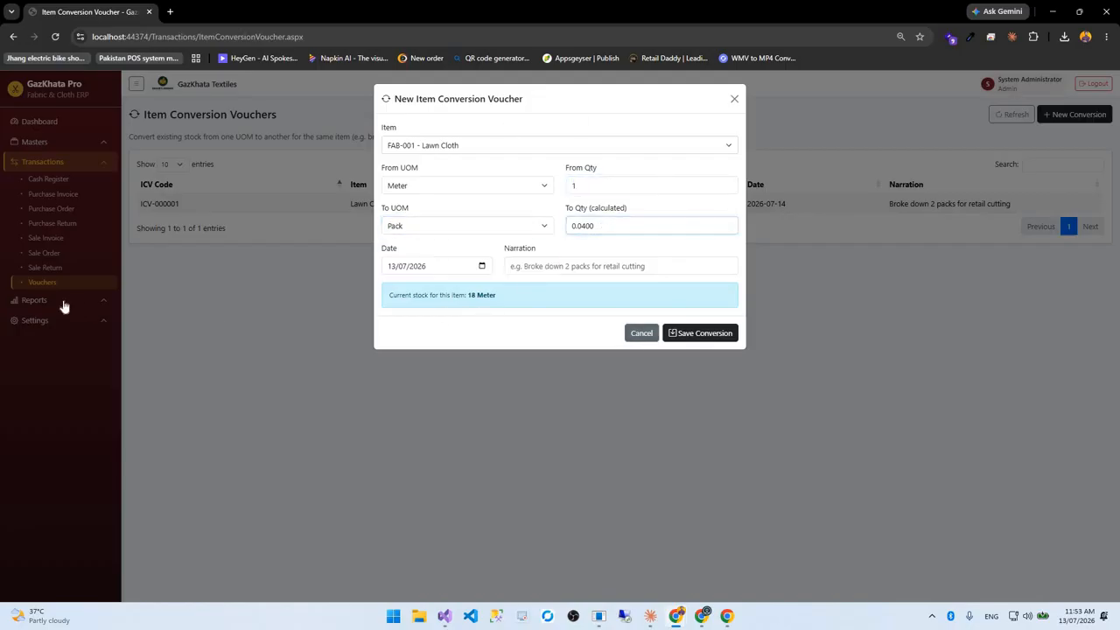
click(61, 304)
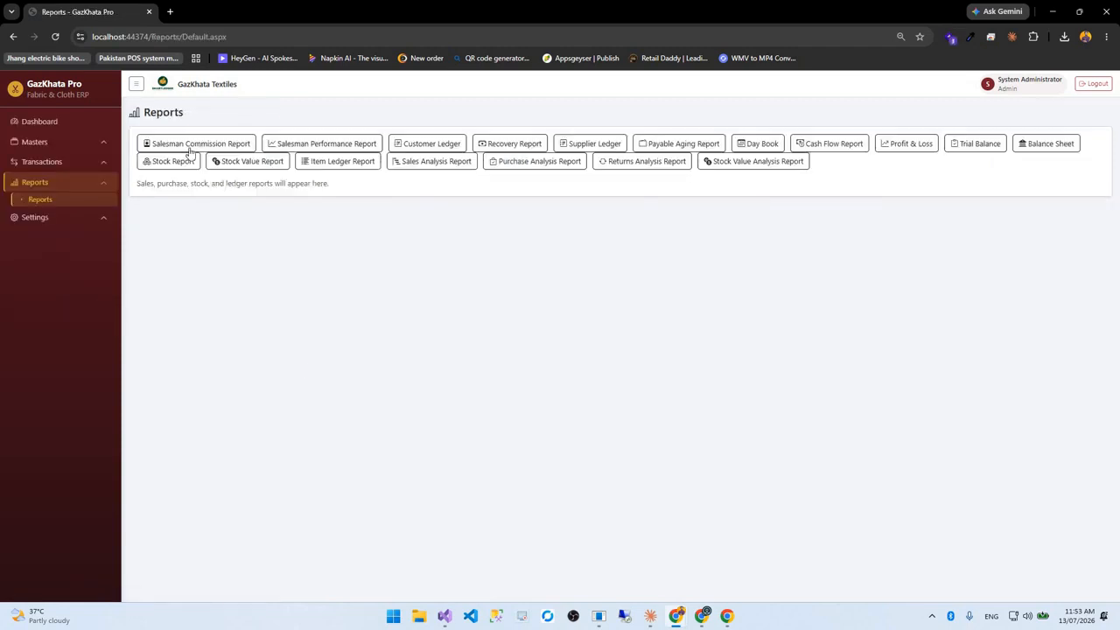
click(161, 138)
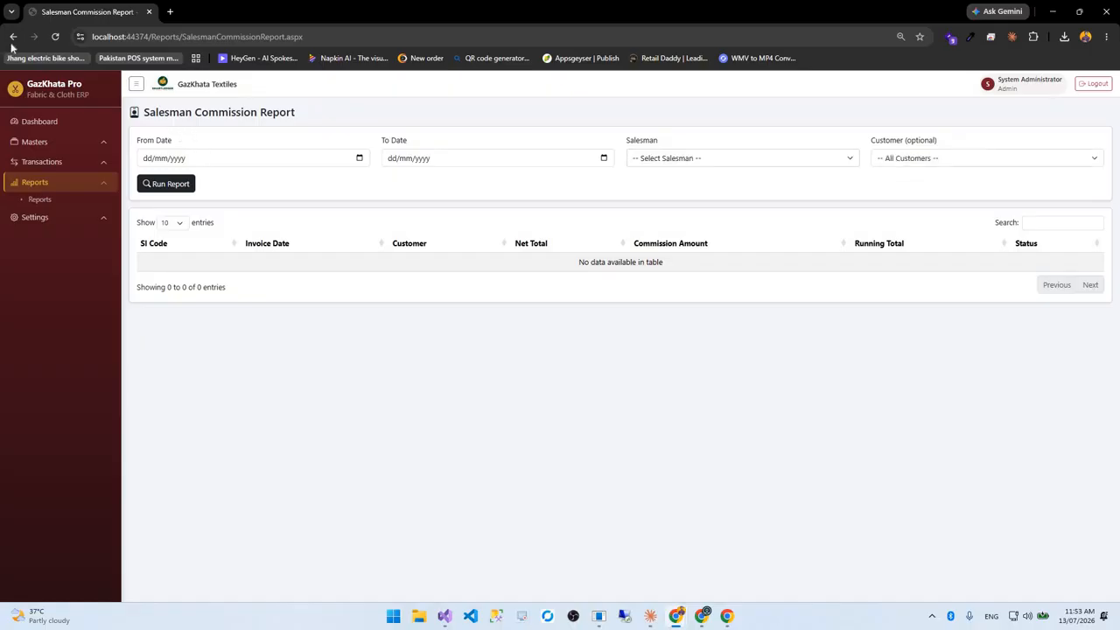
key(alt+Left)
click(321, 143)
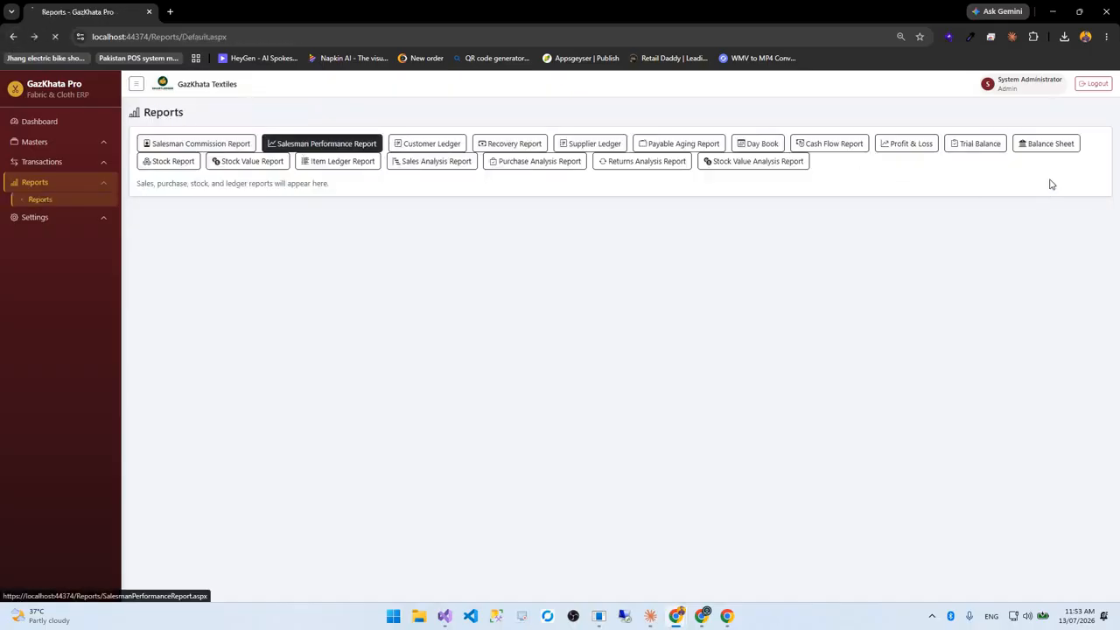
click(1016, 165)
scroll(437, 429, down, 2)
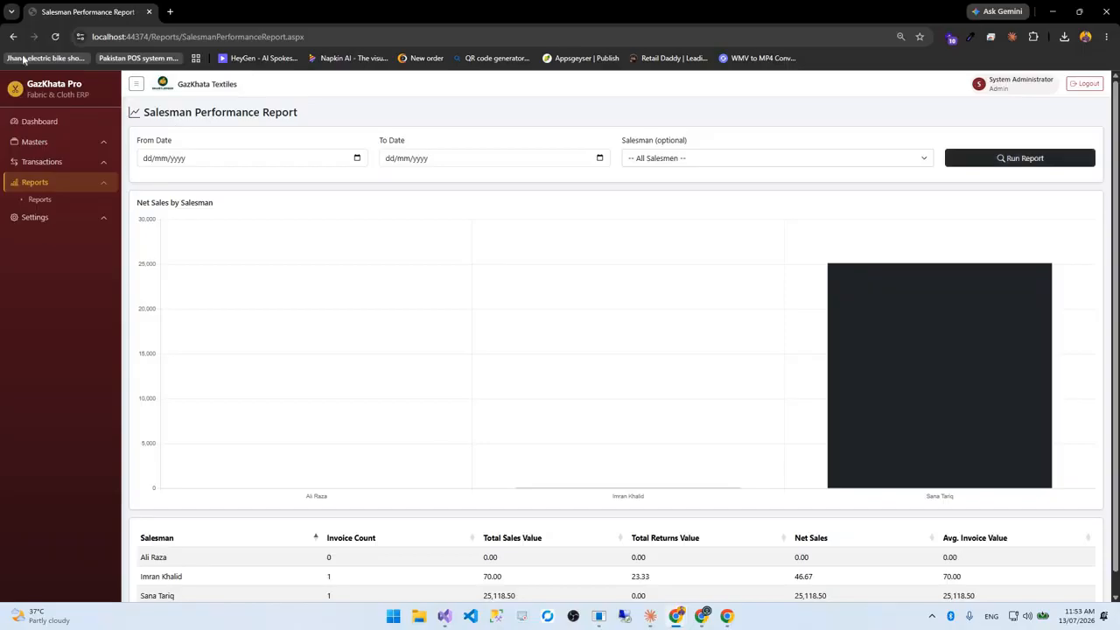
click(18, 40)
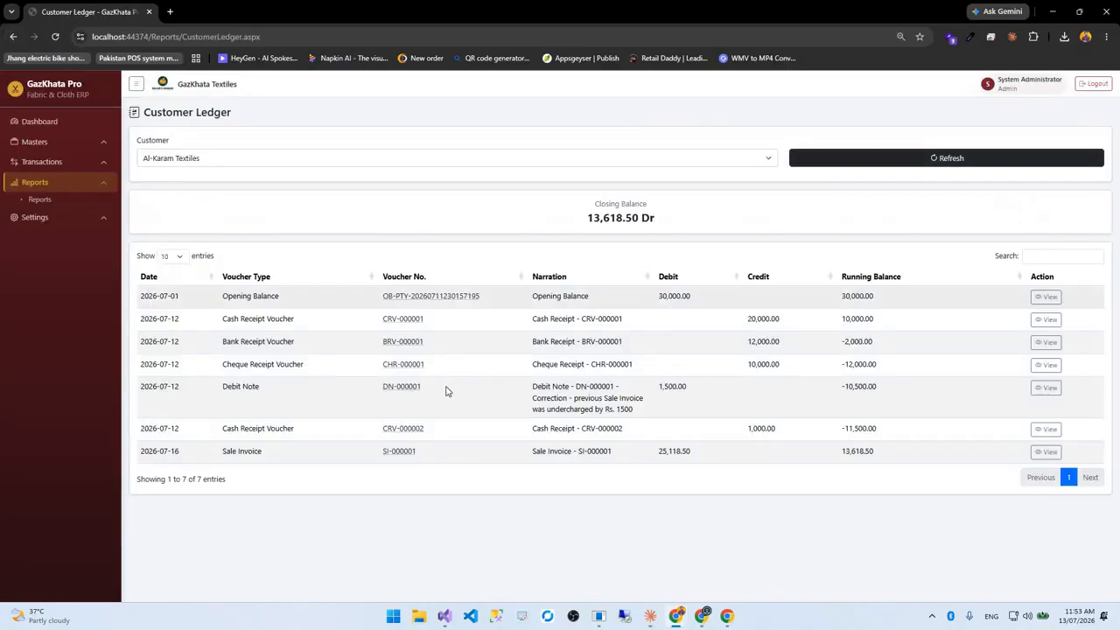
Show the Customer Ledger for Chenab Fabrics, then for Al-Karam Textiles
click(185, 160)
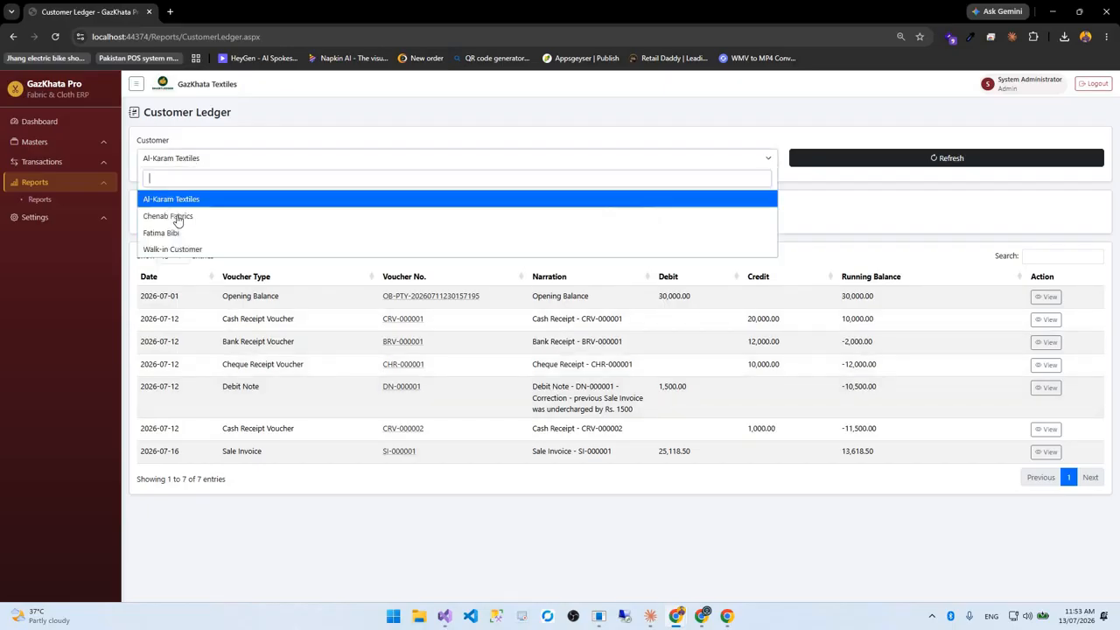
click(177, 218)
click(429, 160)
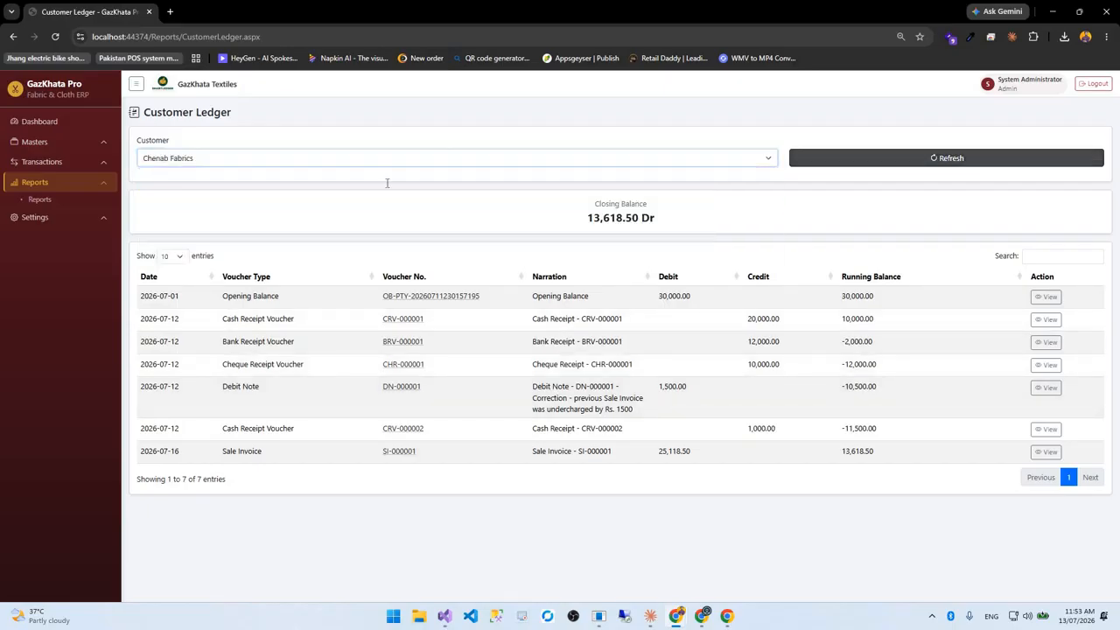
click(700, 199)
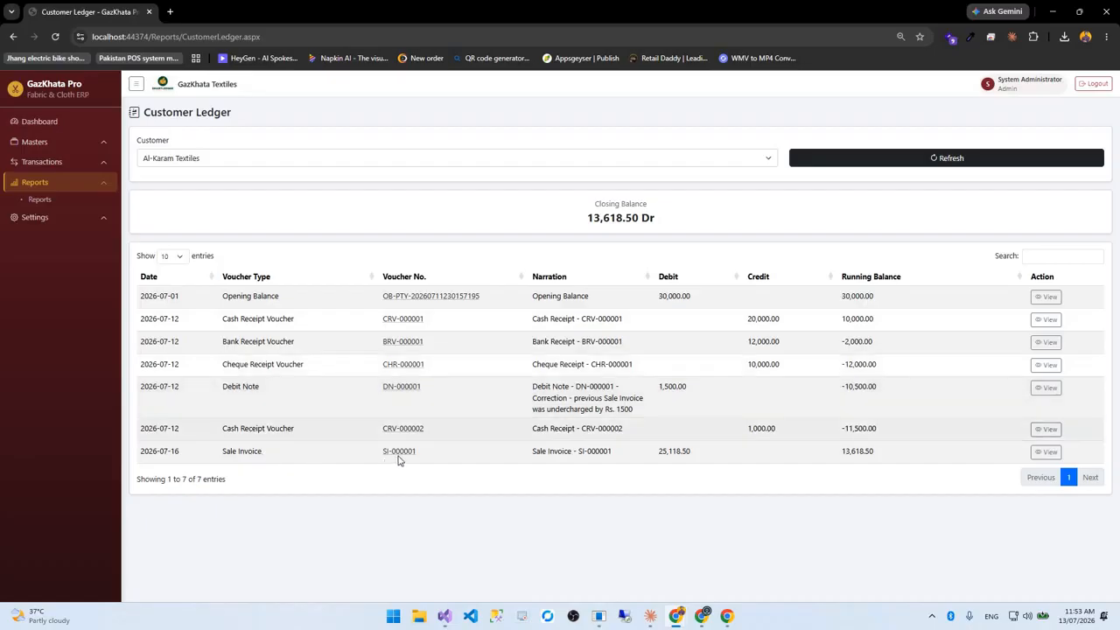
Review the SI-000001, DN-000001 and opening balance entries, then return to the reports list
click(398, 455)
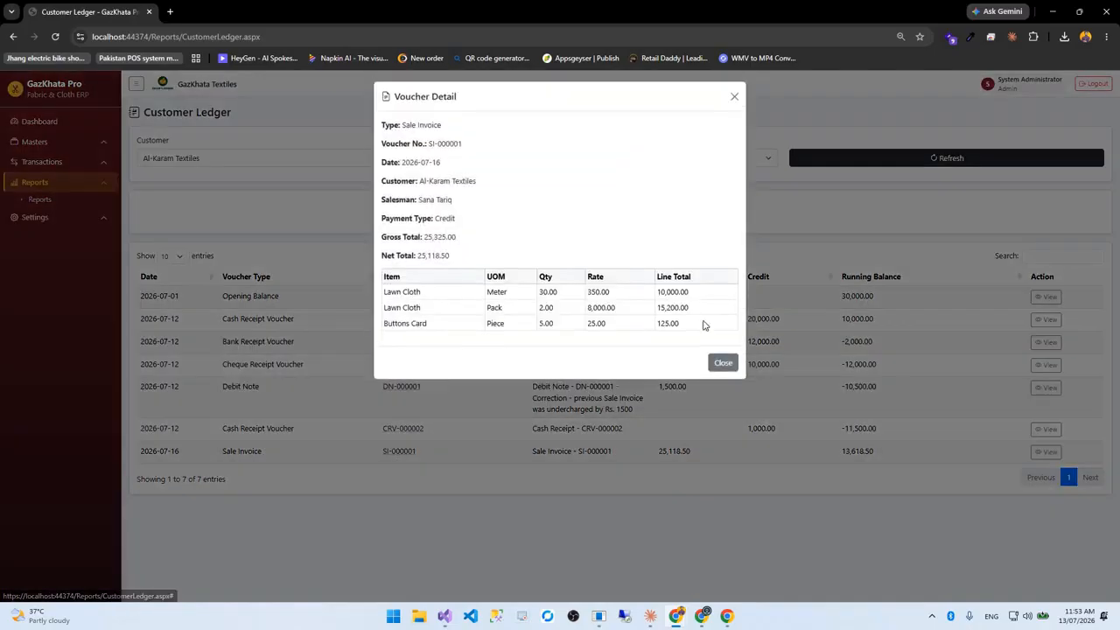
click(723, 365)
click(414, 388)
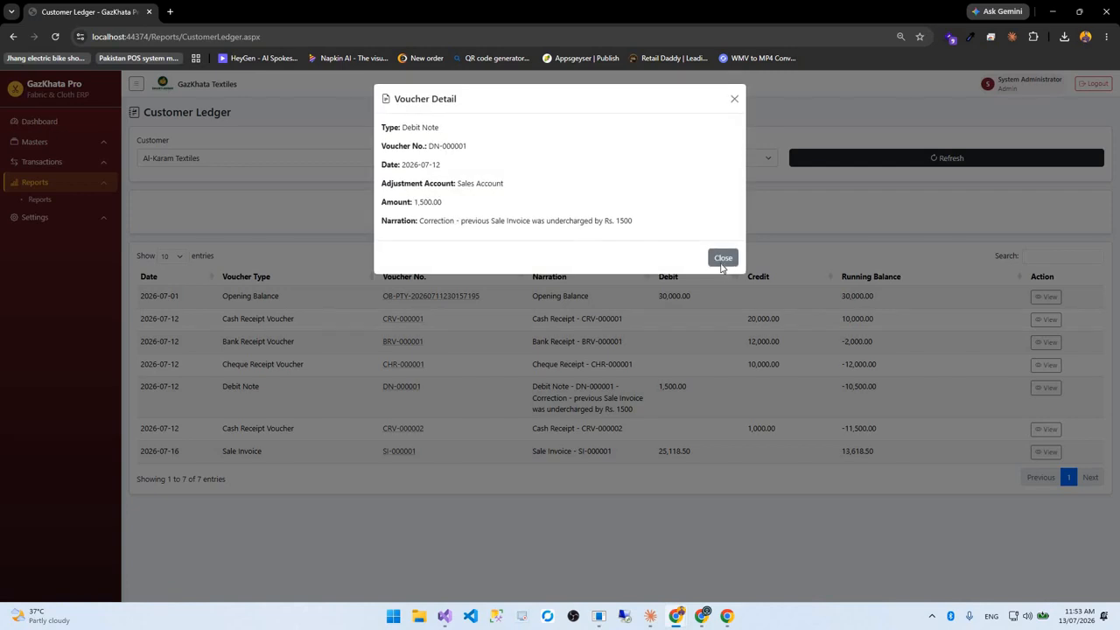
click(1052, 303)
click(1046, 296)
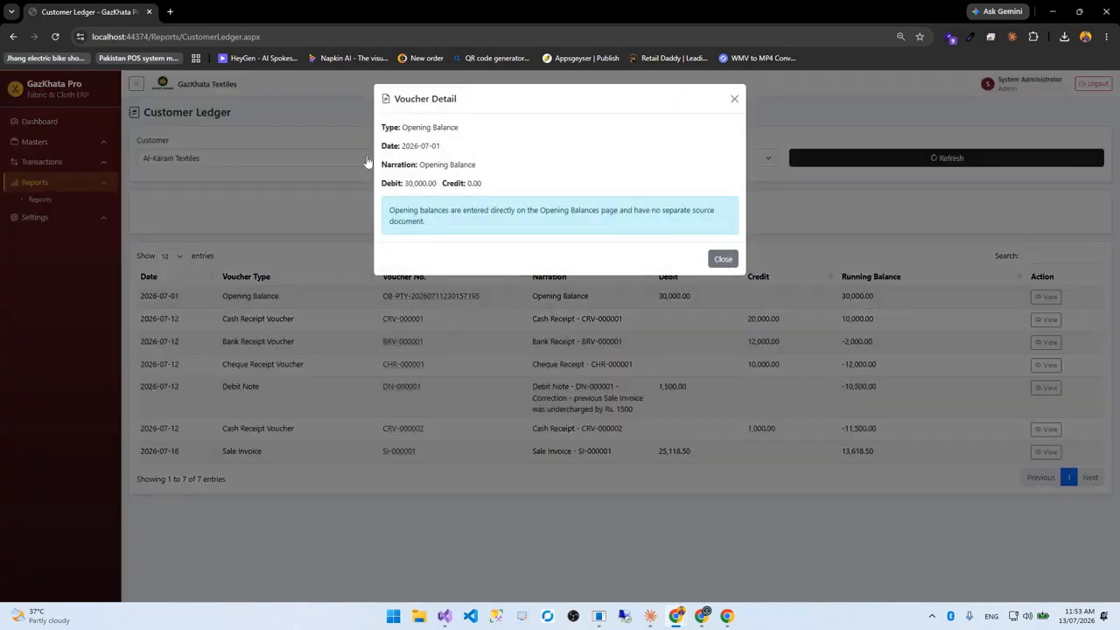
click(723, 256)
click(13, 39)
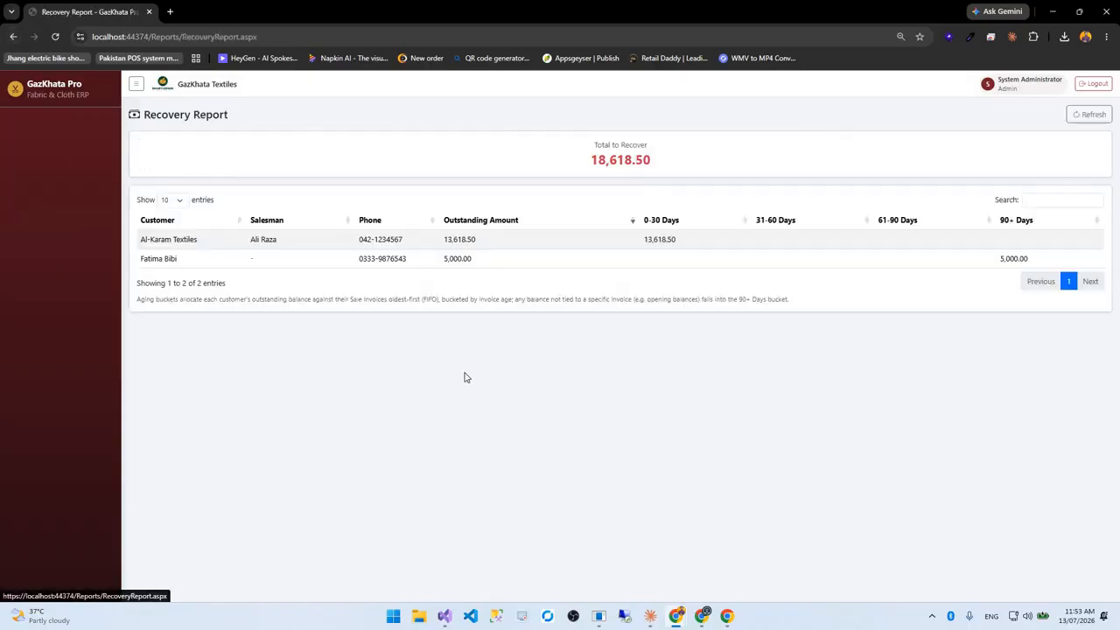
Highlight the 18,618.50 recovery total and return to the reports list
drag(698, 162, 600, 212)
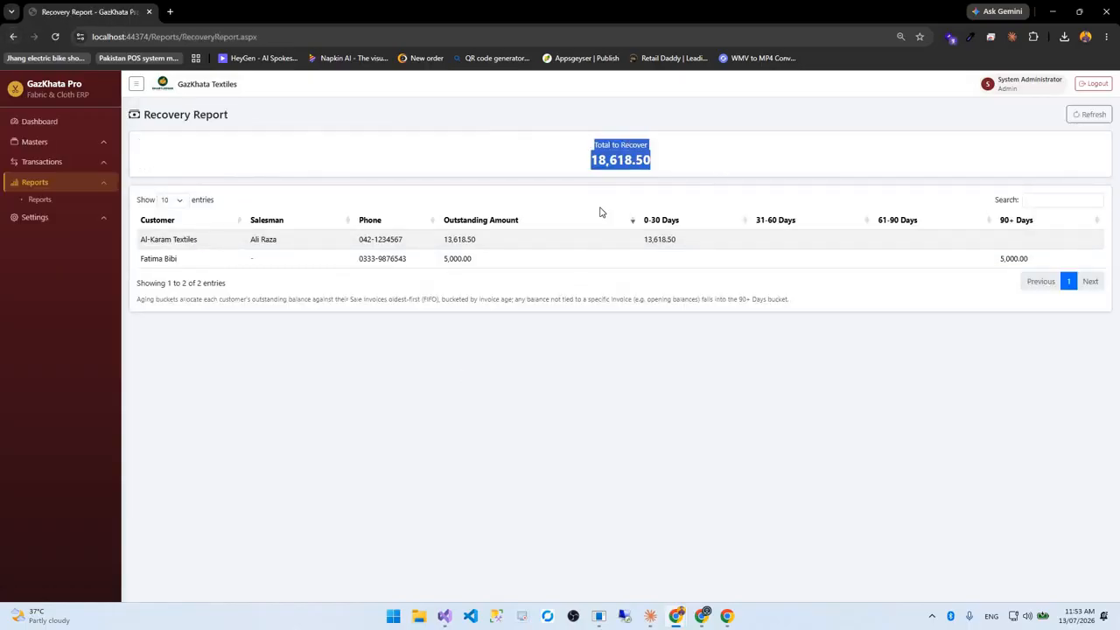
click(156, 249)
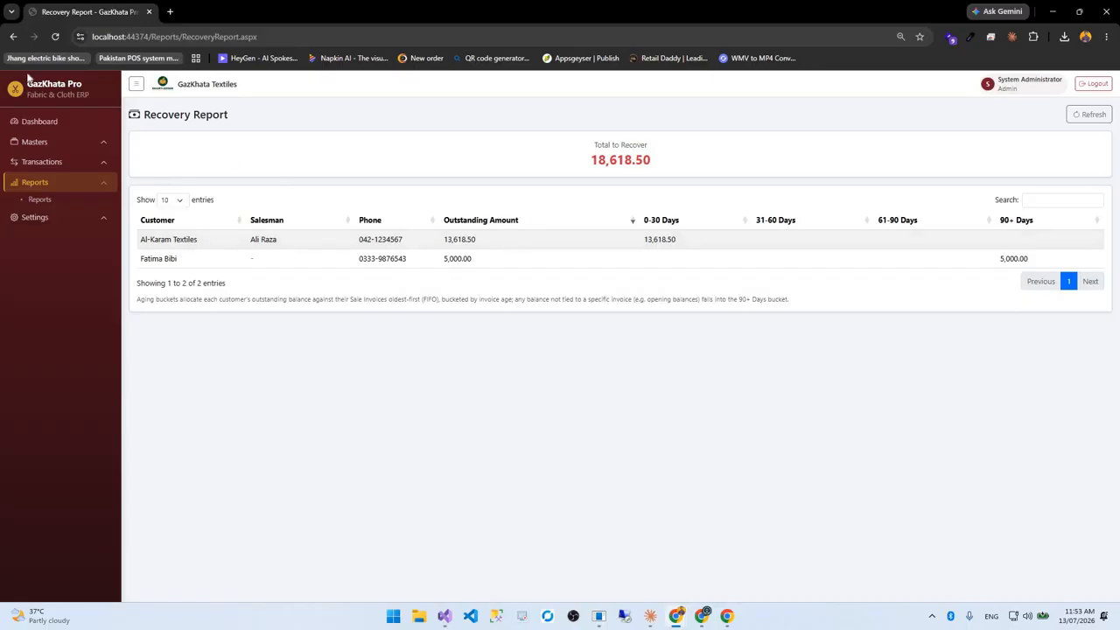
click(13, 37)
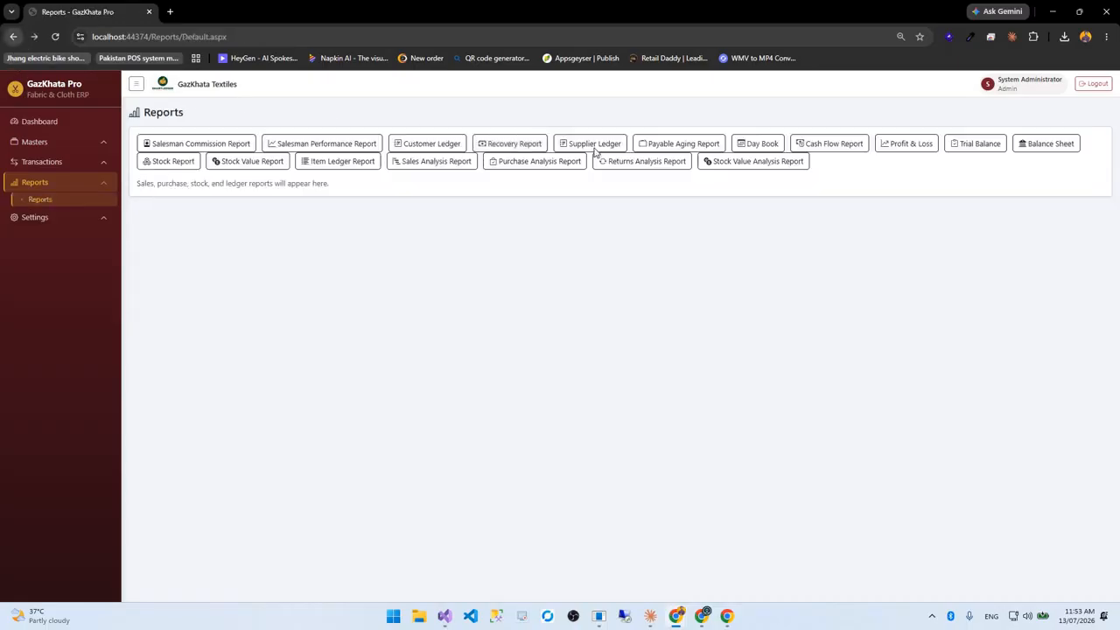
View the Supplier Ledger and the Payable Aging Report showing 225,500.00 payable
click(13, 38)
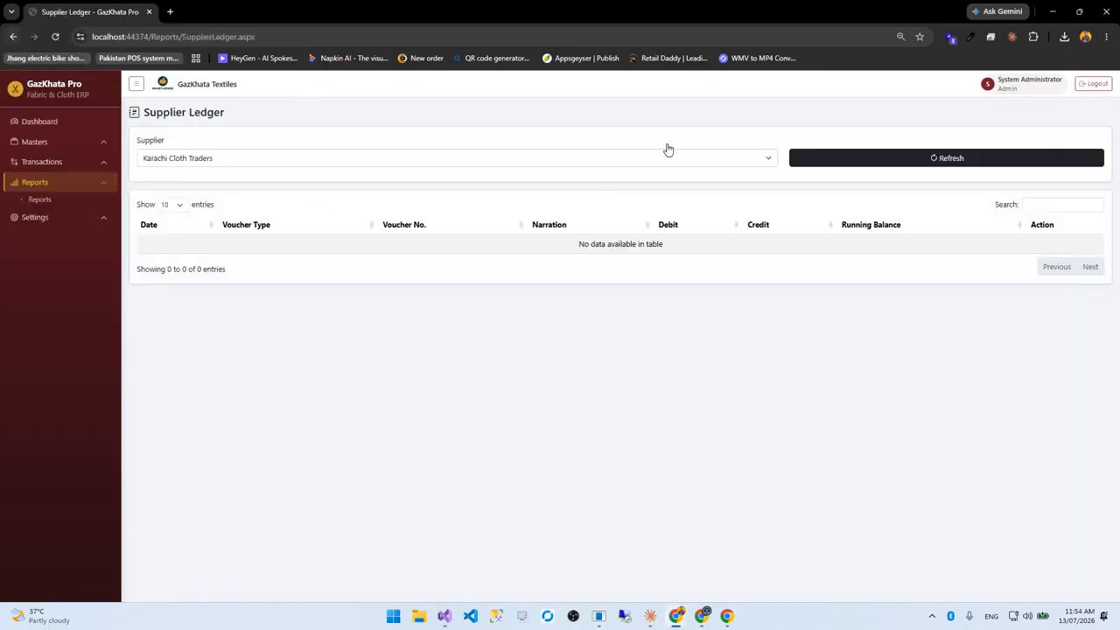
click(669, 147)
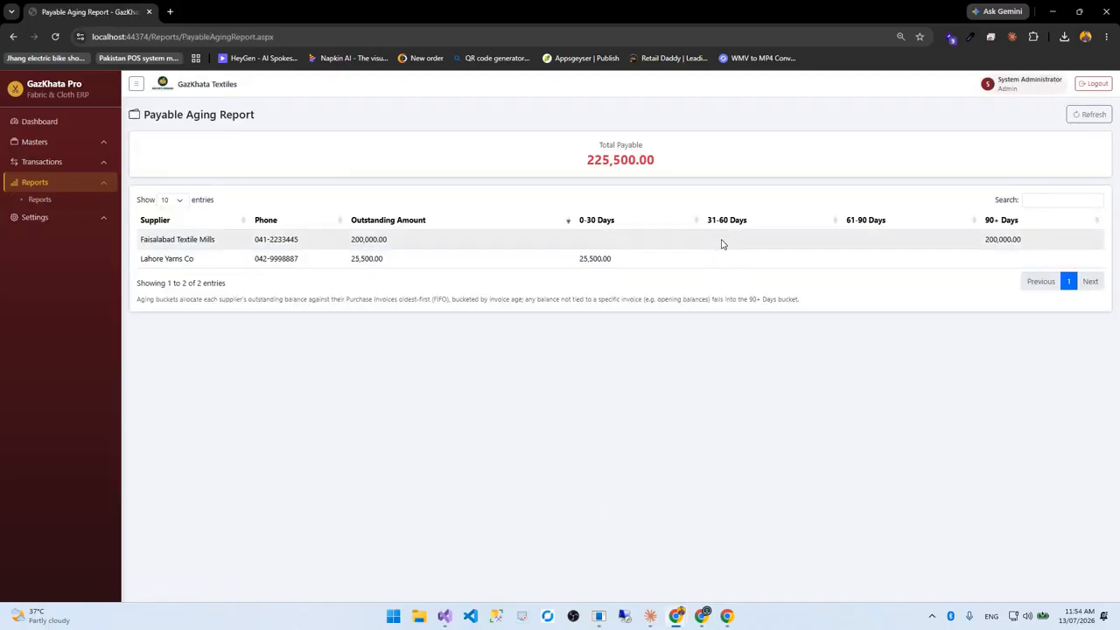
click(9, 38)
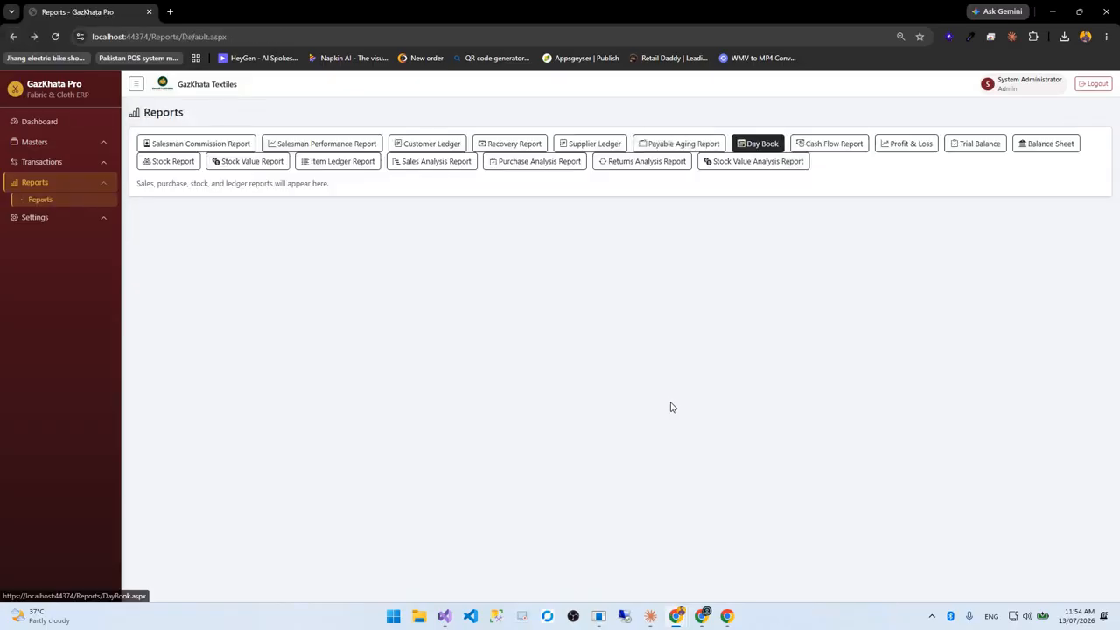
Load the Day Book for 13/07/2026 and highlight the Purchase Return type and PI-000002 narration
click(858, 157)
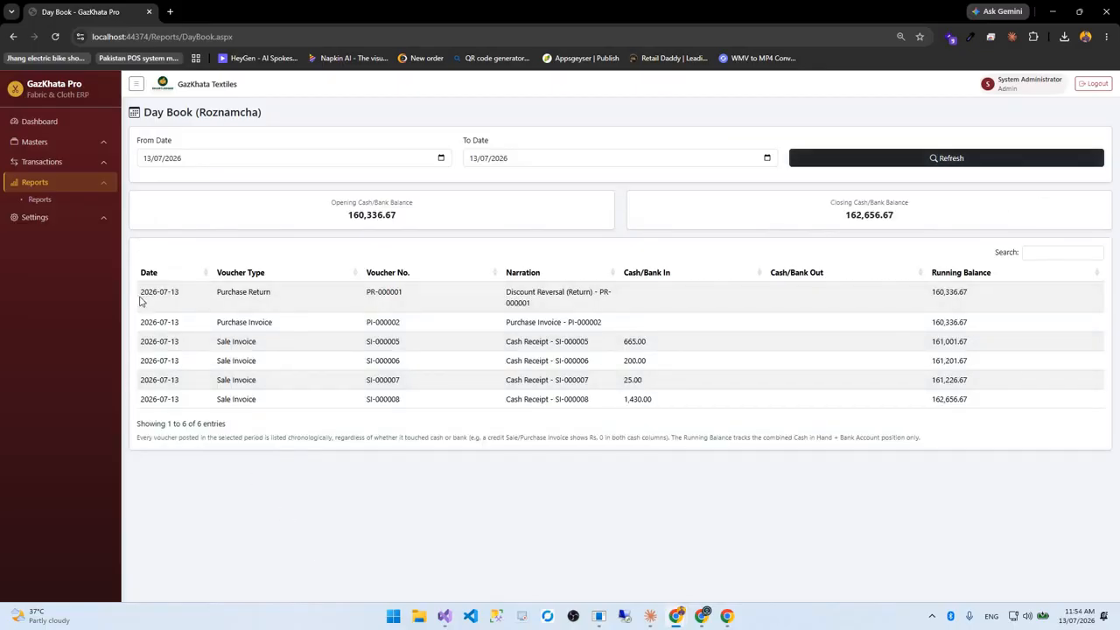
drag(142, 292, 295, 296)
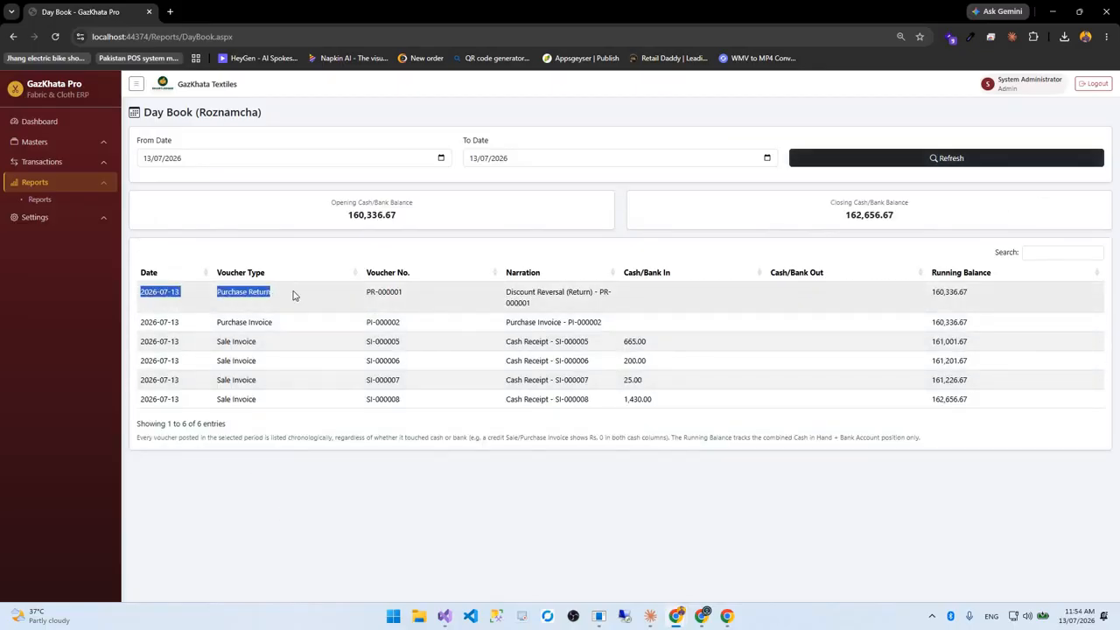
click(454, 292)
drag(222, 292, 273, 292)
drag(613, 326, 648, 343)
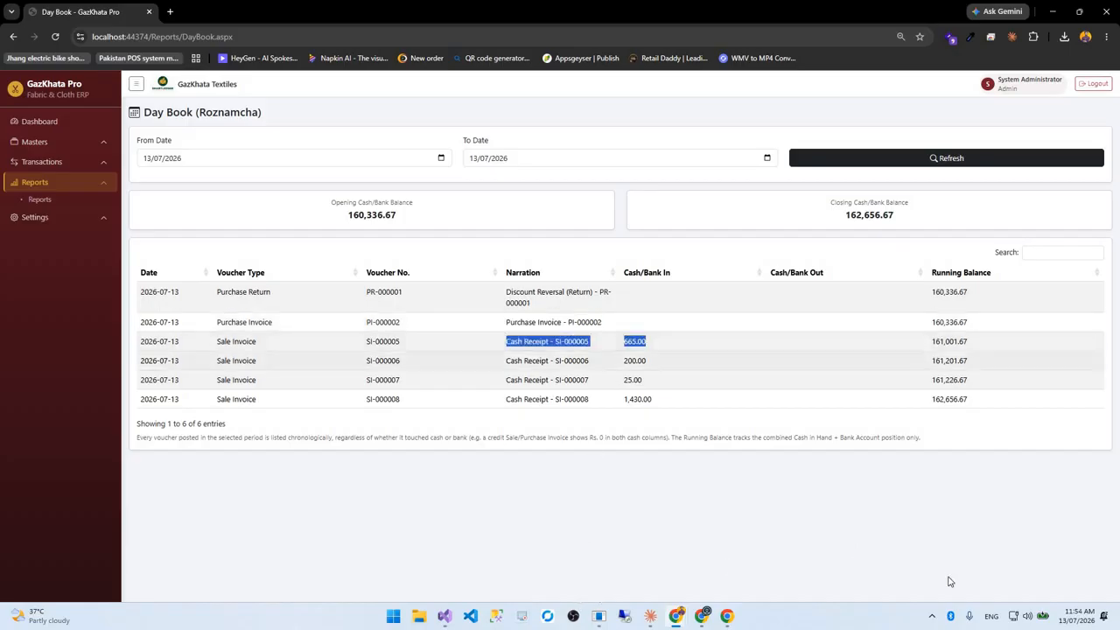
Open the Cash Flow Report, closing cash 178,656.67 on 2,320.00 inflows
click(932, 616)
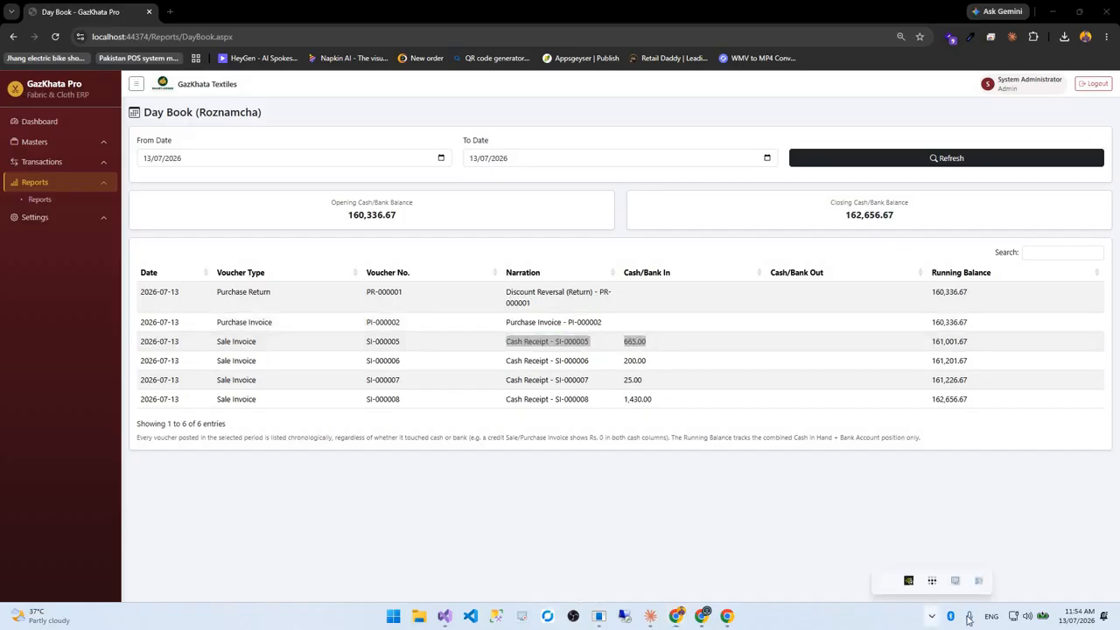
click(361, 365)
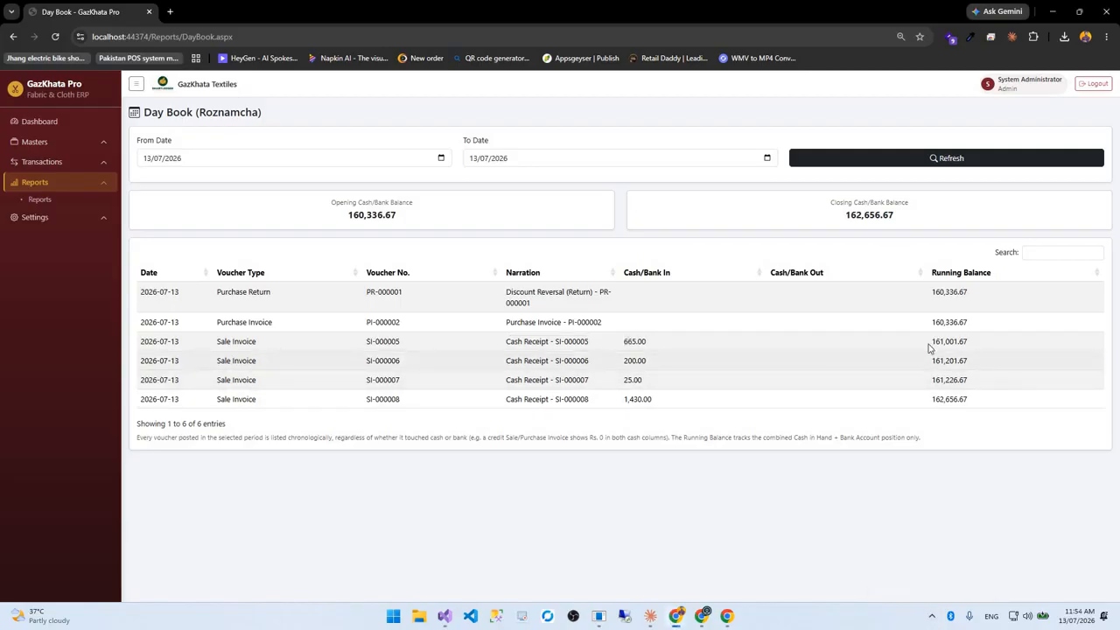
click(11, 37)
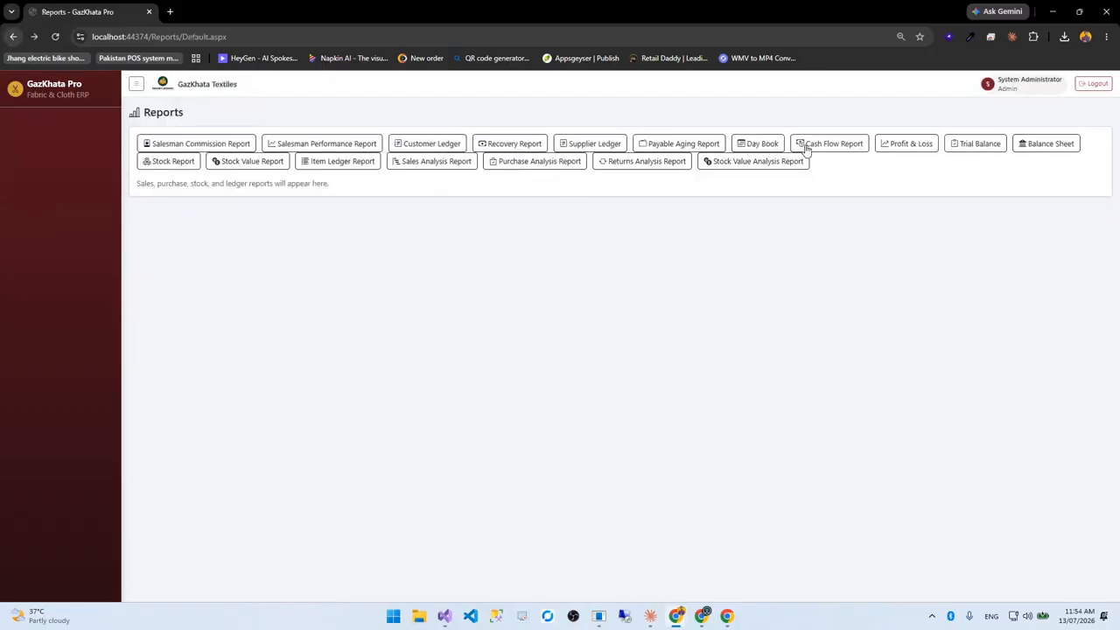
click(823, 149)
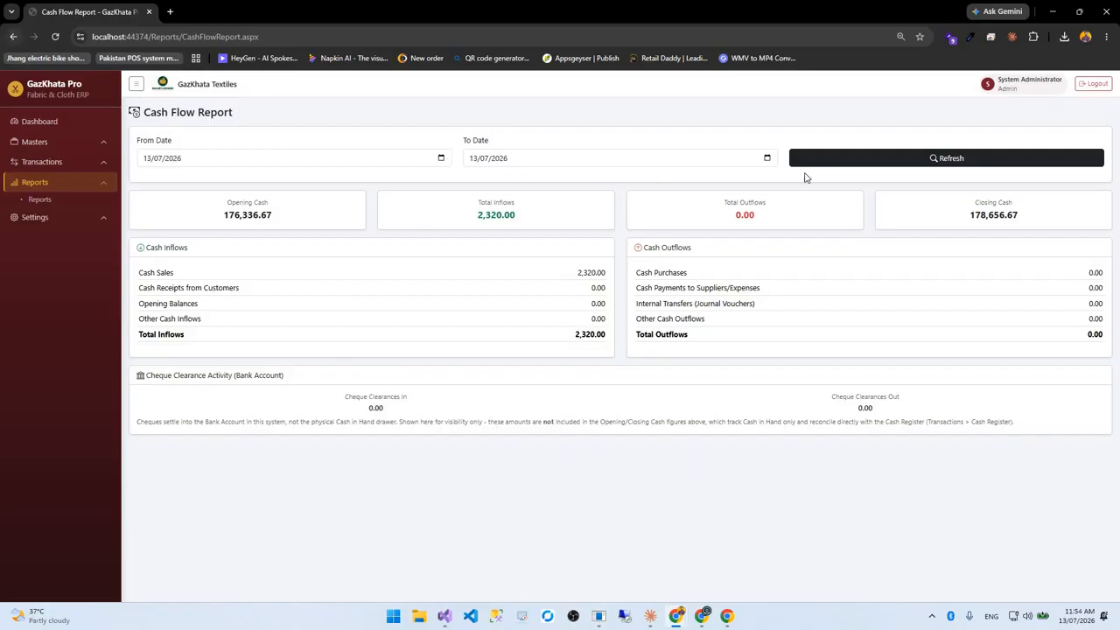
Run the Profit & Loss statement for 13/07/2026
click(13, 37)
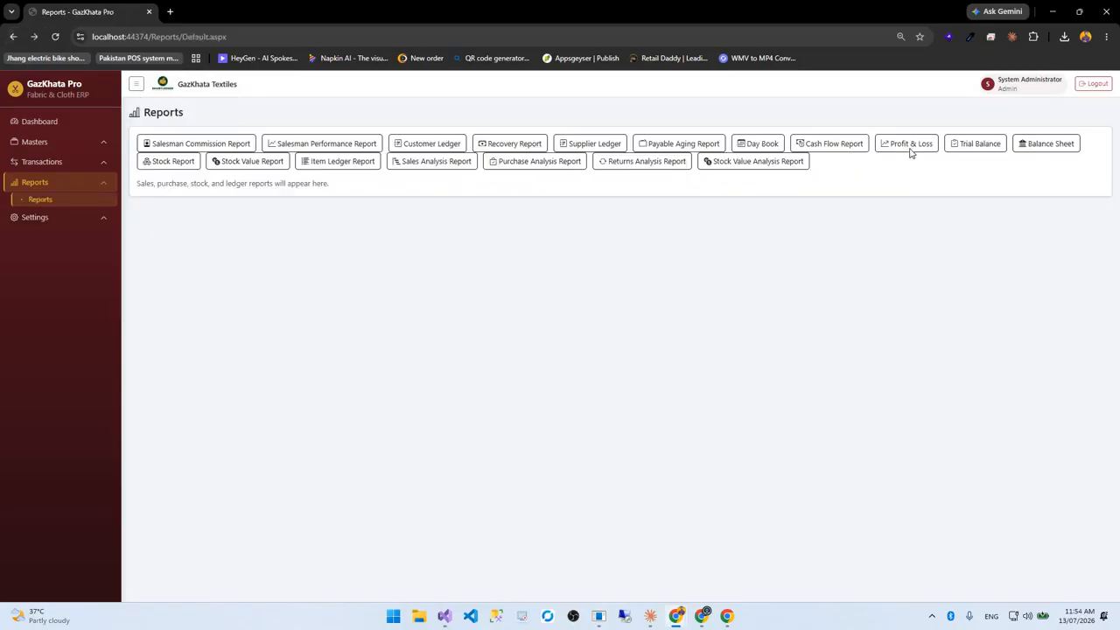
click(911, 152)
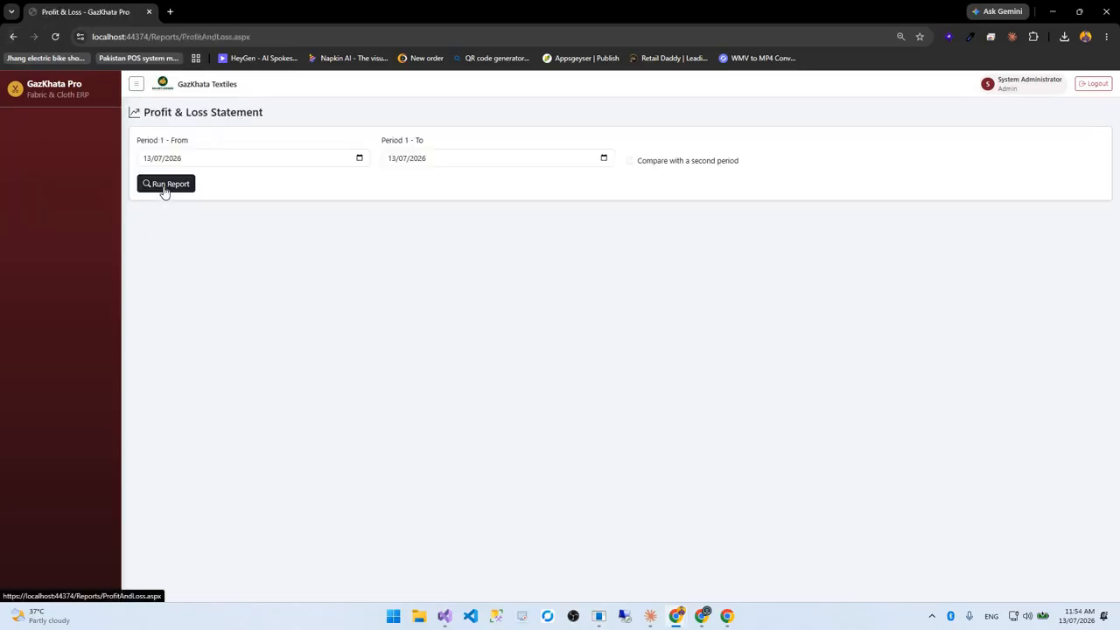
click(164, 186)
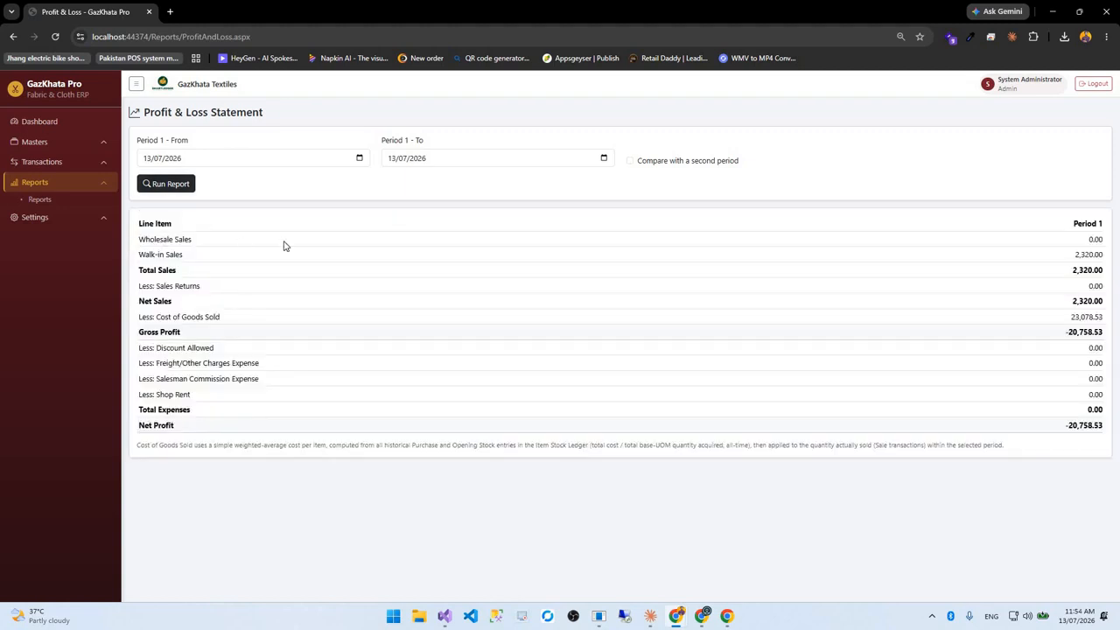
Highlight Wholesale Sales, Sales Returns, Cost of Goods Sold, Discount Allowed and Net Profit -20,758.53, then open Trial Balance
drag(138, 220, 183, 254)
drag(142, 286, 201, 286)
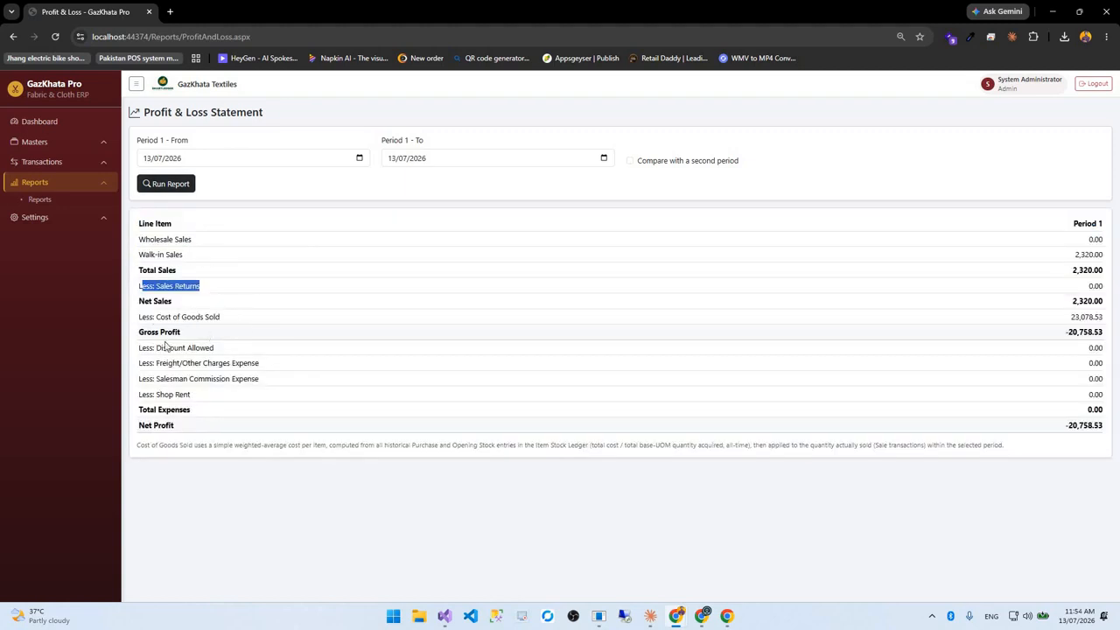
drag(139, 317, 221, 318)
drag(141, 347, 214, 349)
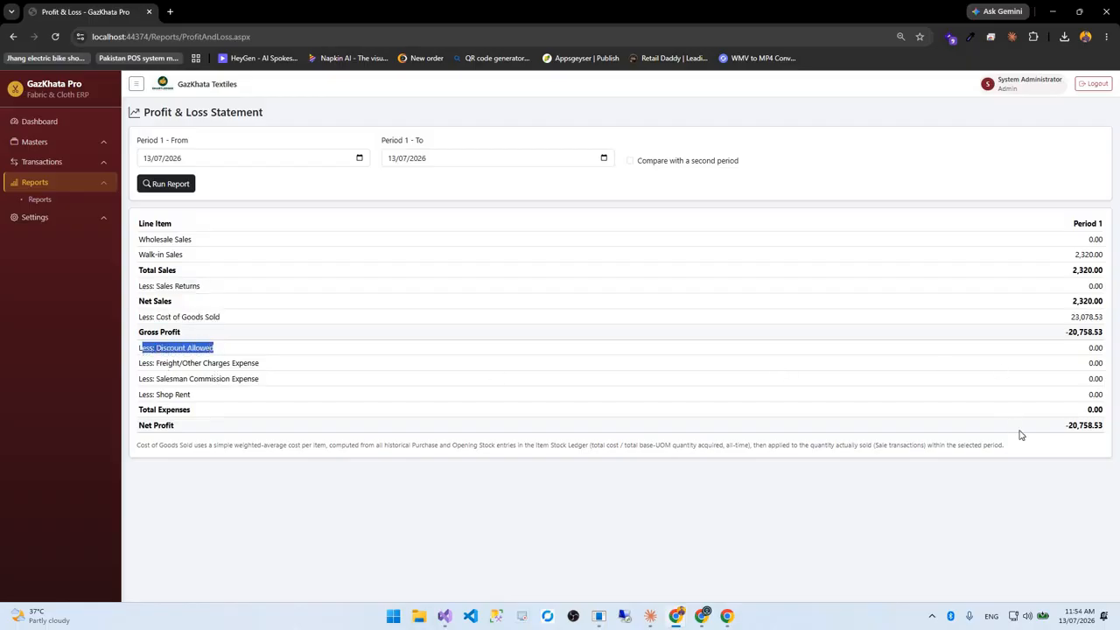
click(965, 469)
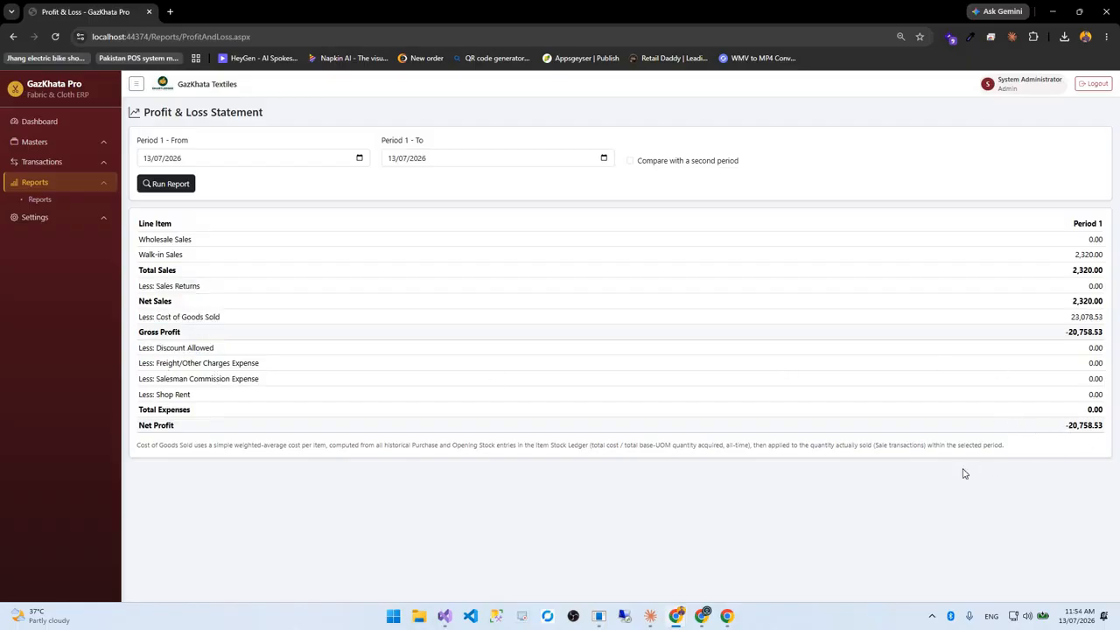
drag(1068, 425, 1103, 425)
click(6, 37)
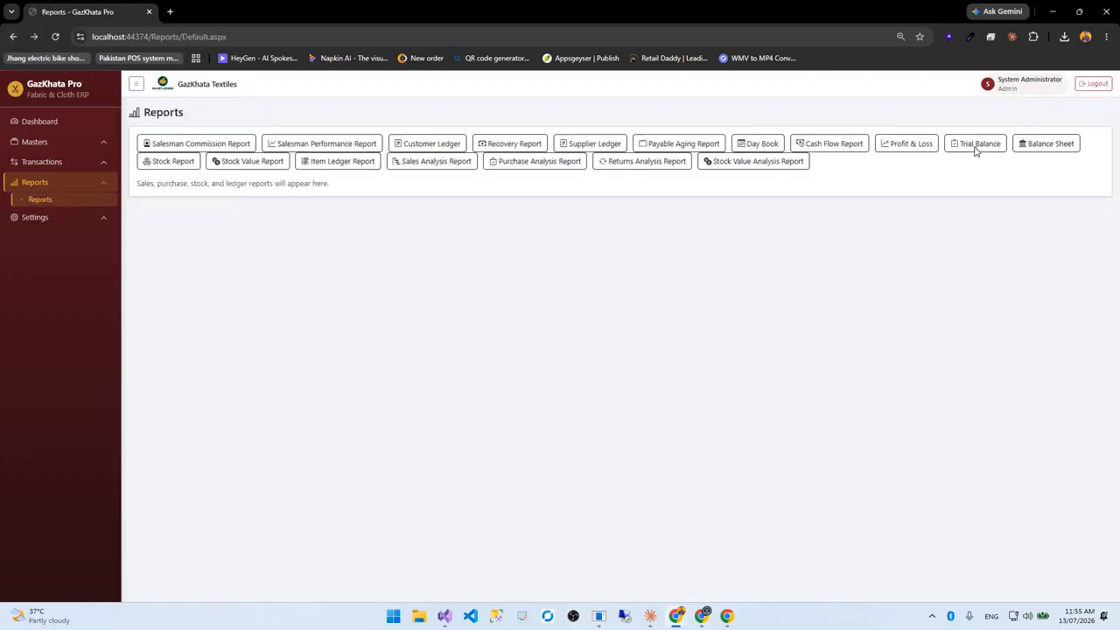
click(974, 143)
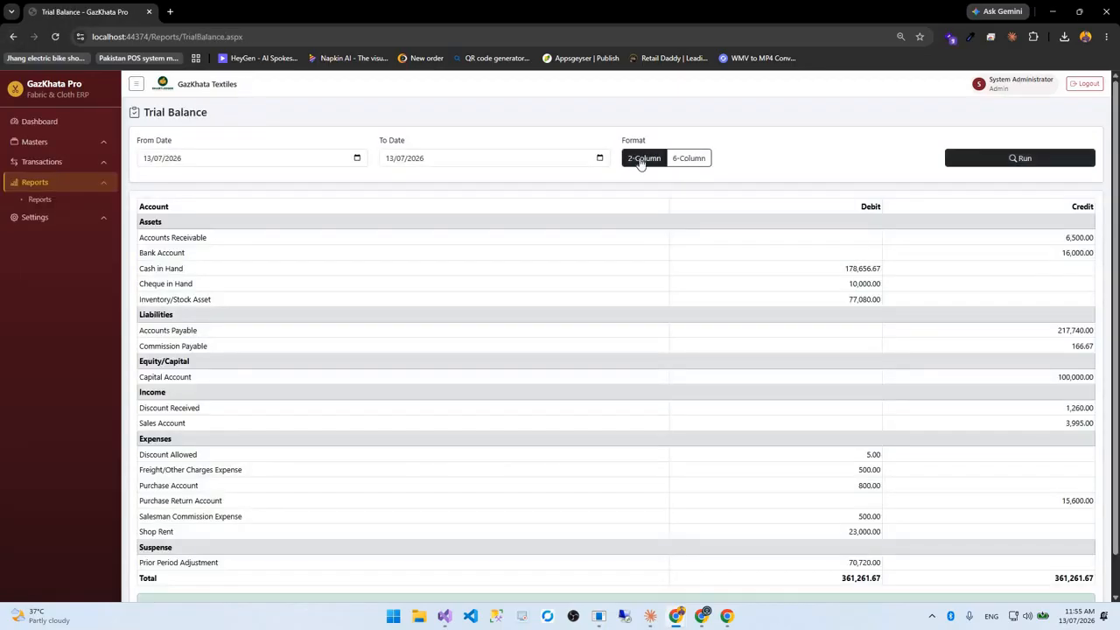
Show the Trial Balance in six-column format with opening, movement and closing columns
click(688, 158)
click(965, 161)
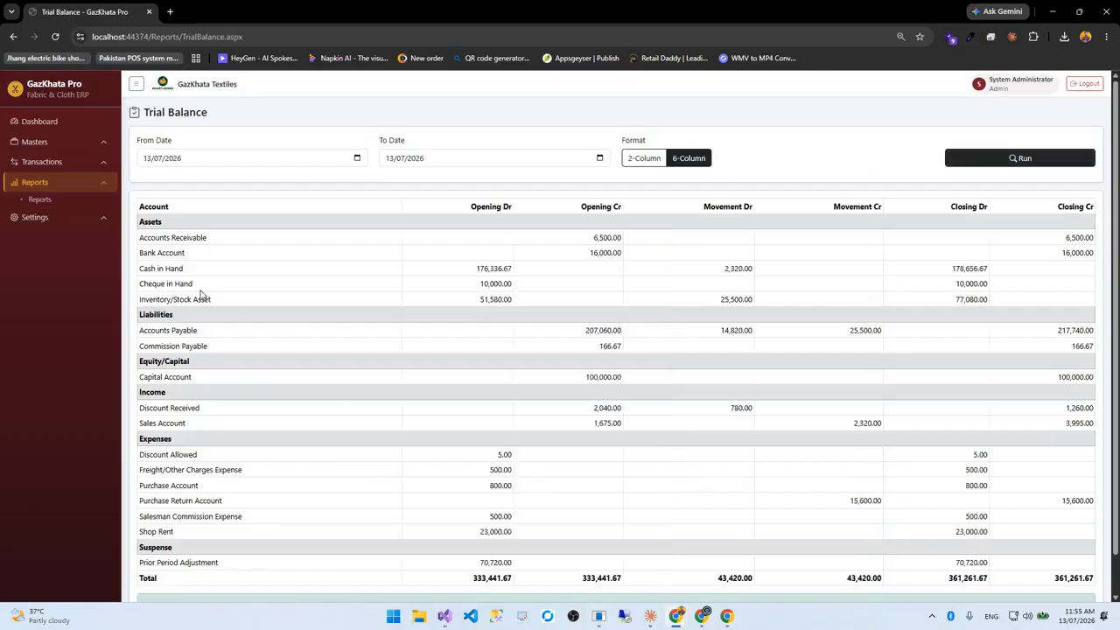
scroll(1022, 577, down, 1)
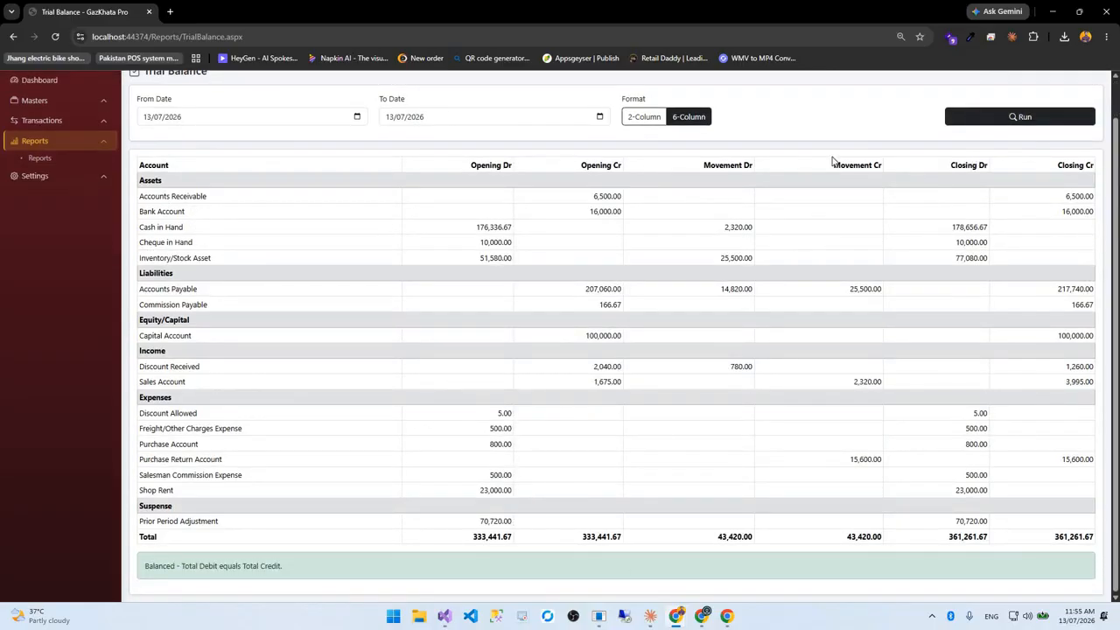
scroll(15, 33, up, 1)
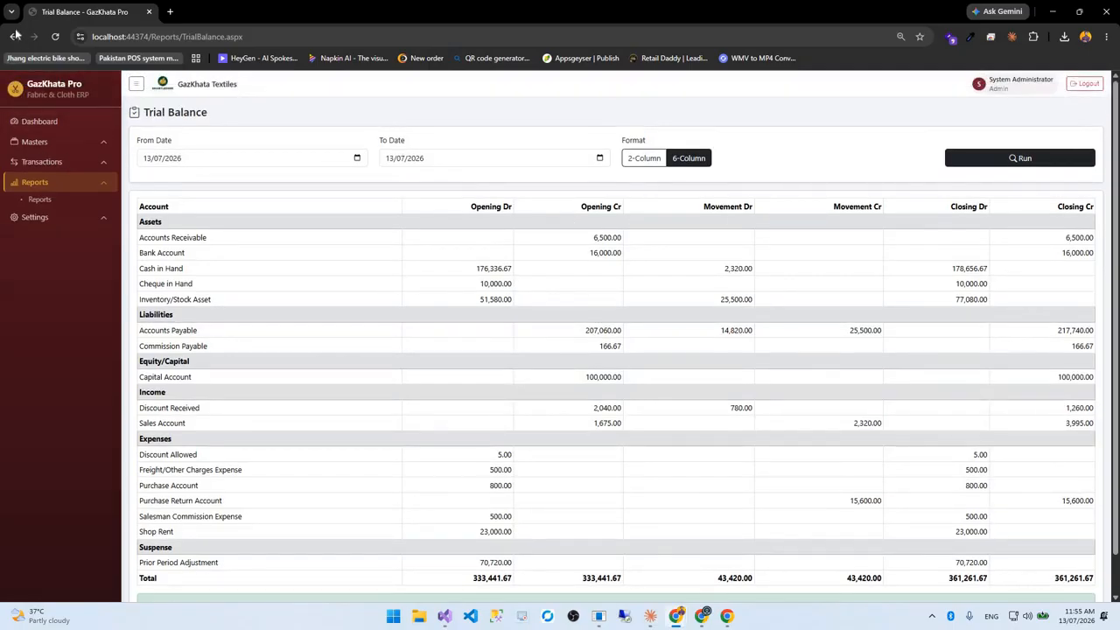
Run the Balance Sheet as of 13/07/2026, balanced at 243,236.67, then return to Reports
click(16, 35)
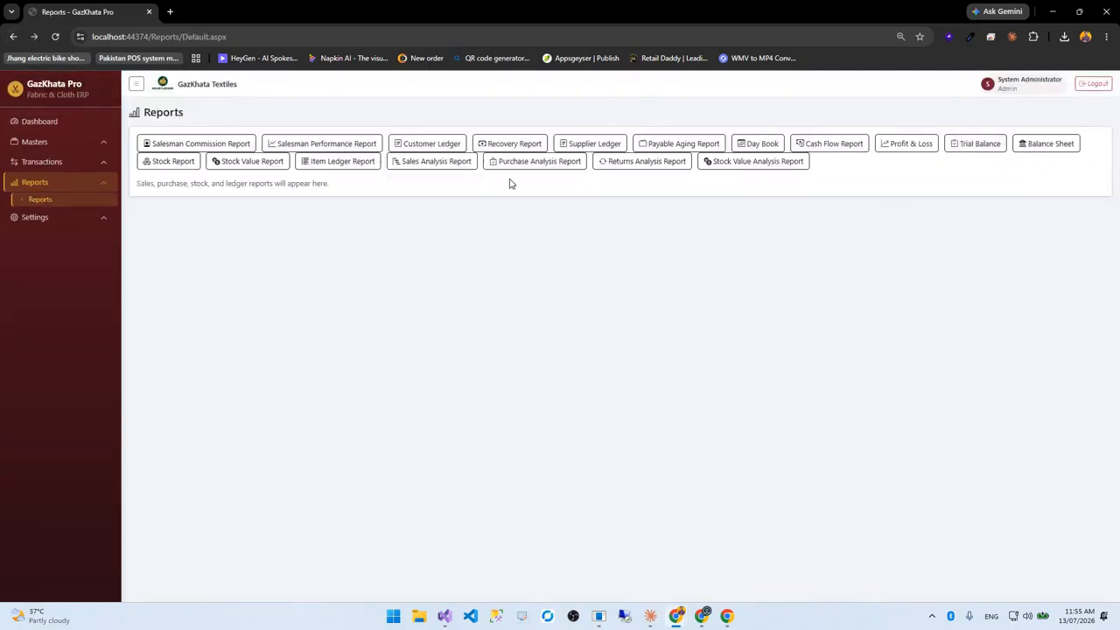
click(1046, 144)
click(539, 158)
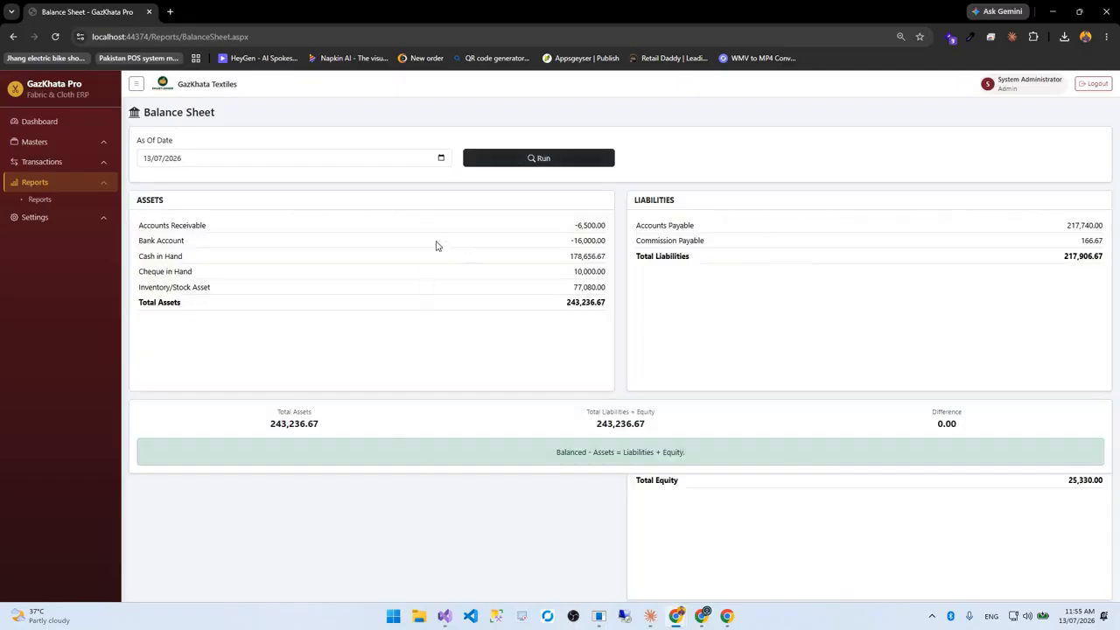
click(13, 37)
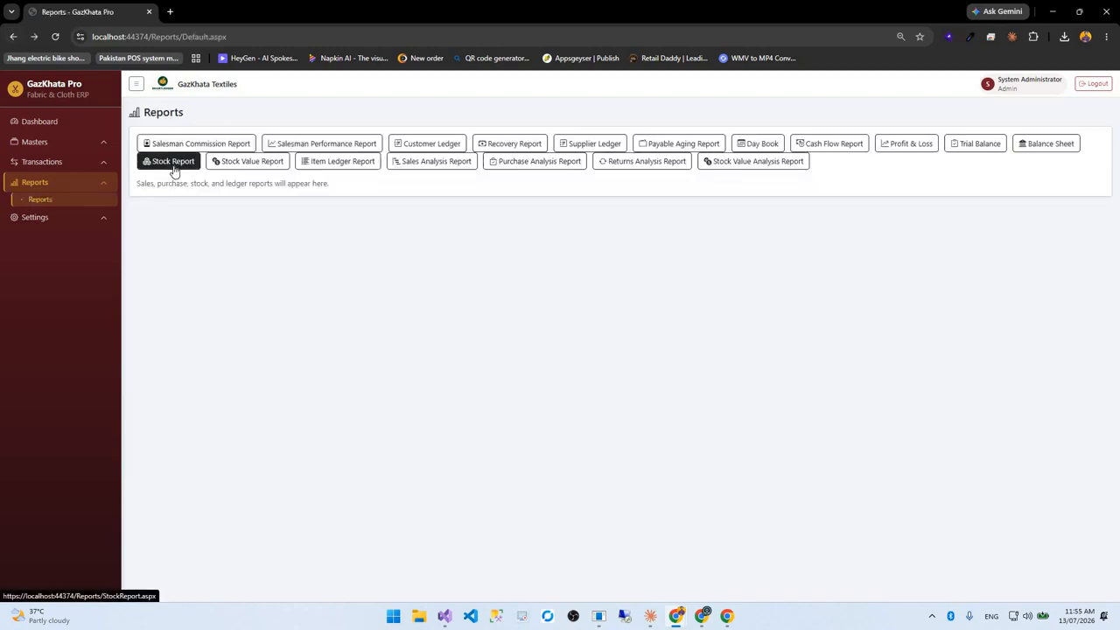
Load the Stock Report to review current stock for every item
key(Return)
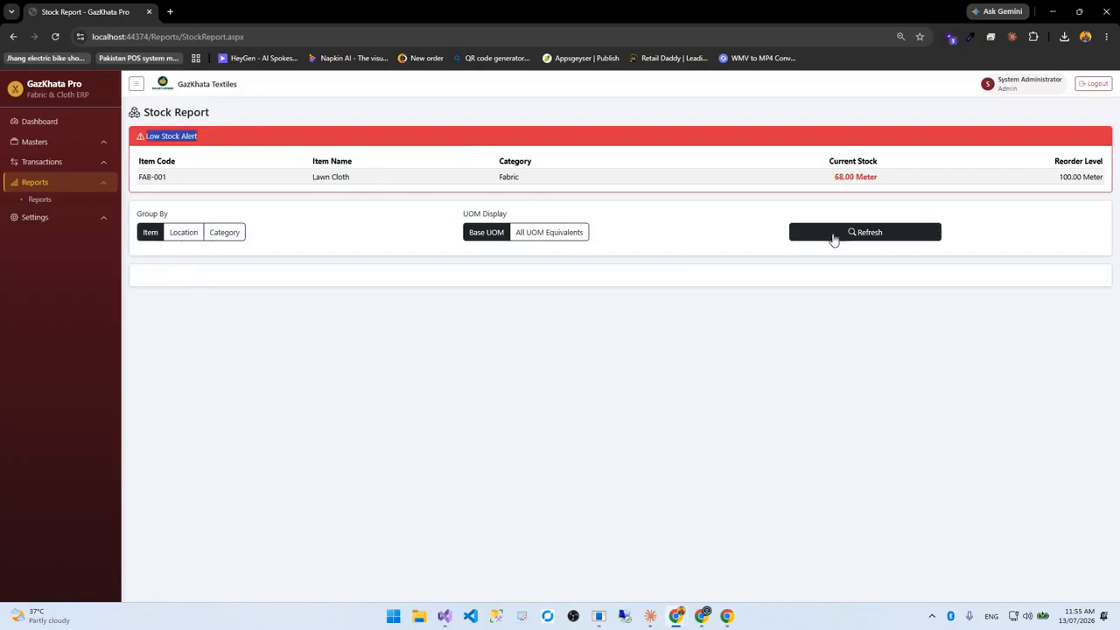
click(834, 238)
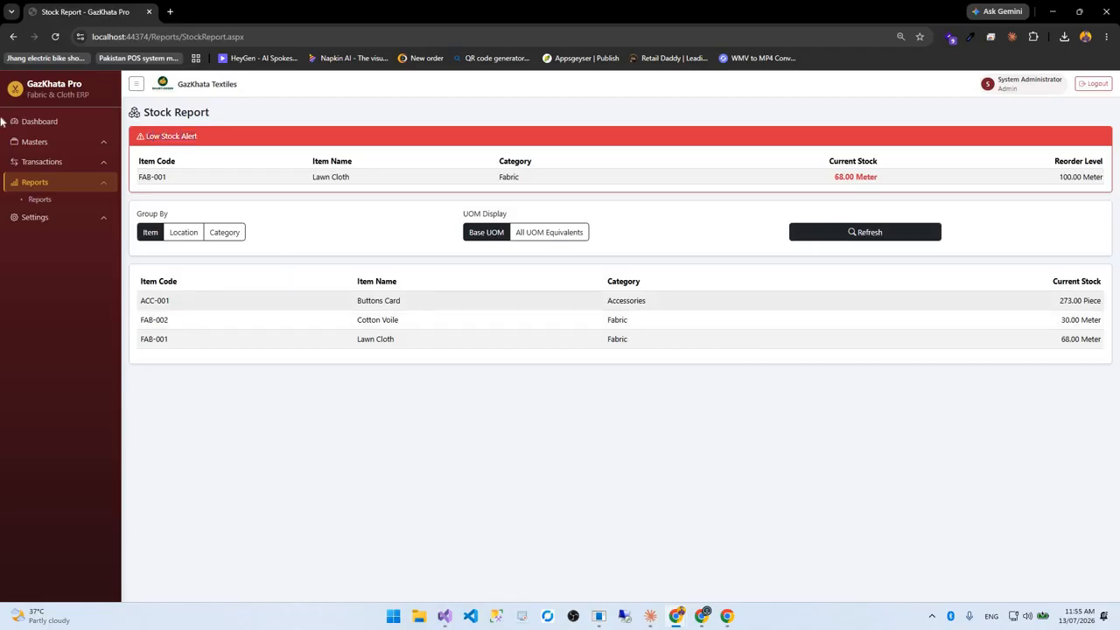
drag(353, 301, 650, 320)
click(649, 321)
click(14, 37)
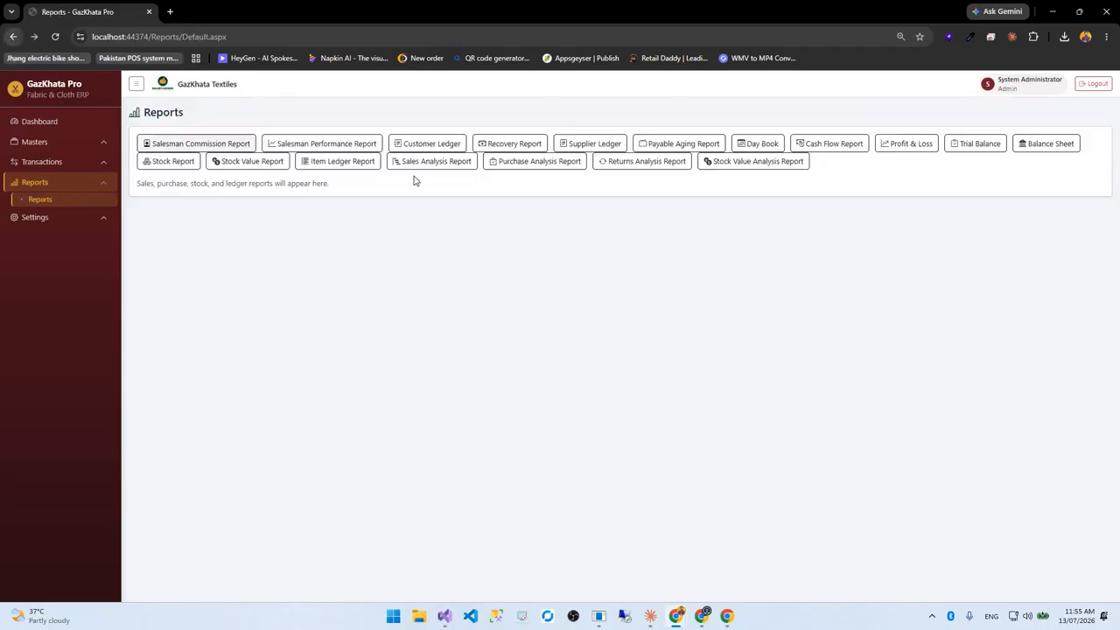
Group the Stock Value Report by location, then category, then item, with grand total 26,005.89
click(257, 162)
click(507, 161)
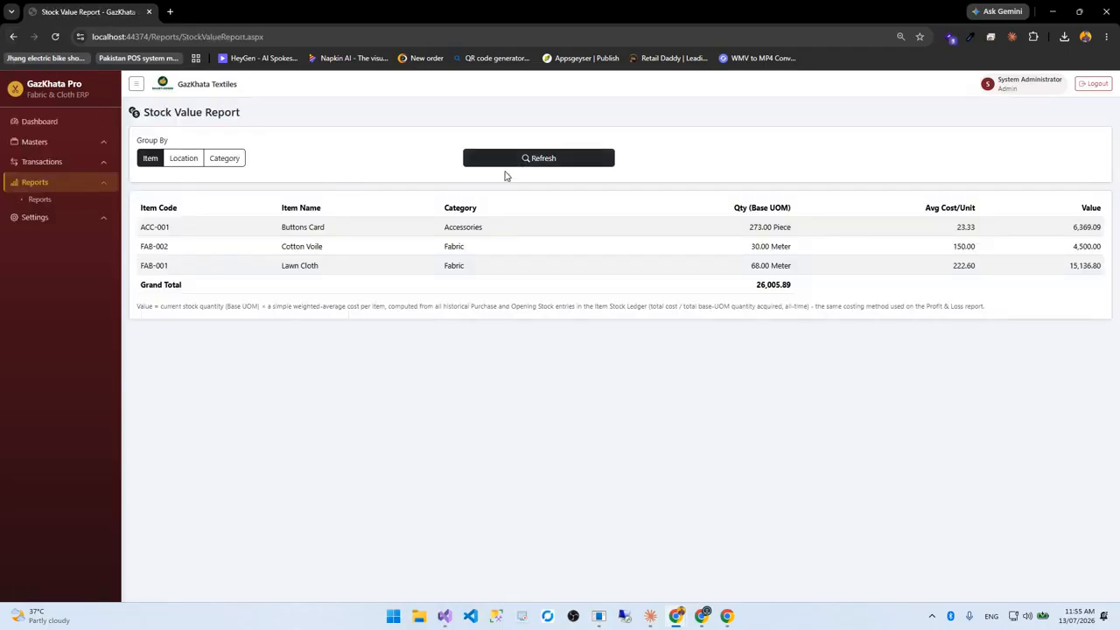
click(183, 158)
click(538, 157)
click(224, 157)
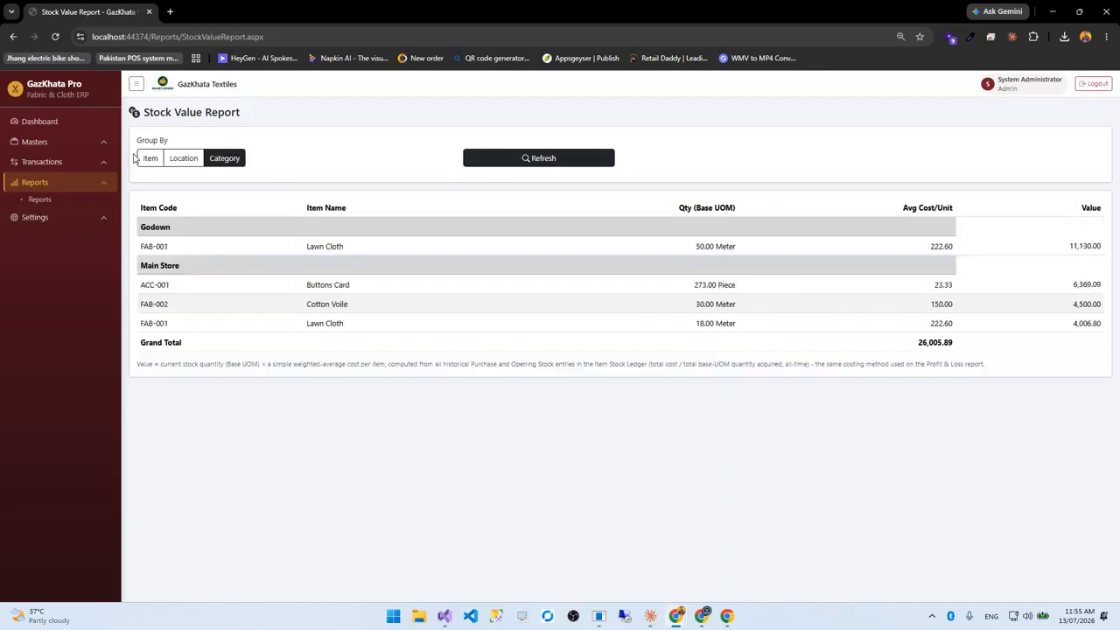
click(538, 157)
click(150, 158)
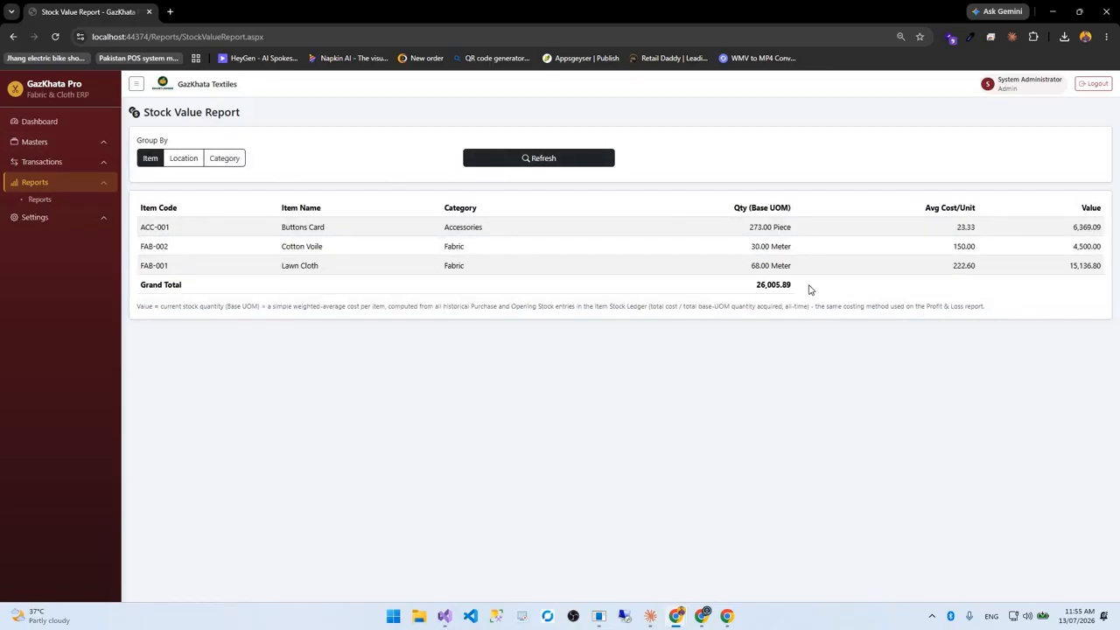
double_click(774, 284)
Run the Item Ledger for ACC-001 Buttons Card, closing at 273.00 Piece, then return to Reports
click(13, 37)
click(353, 166)
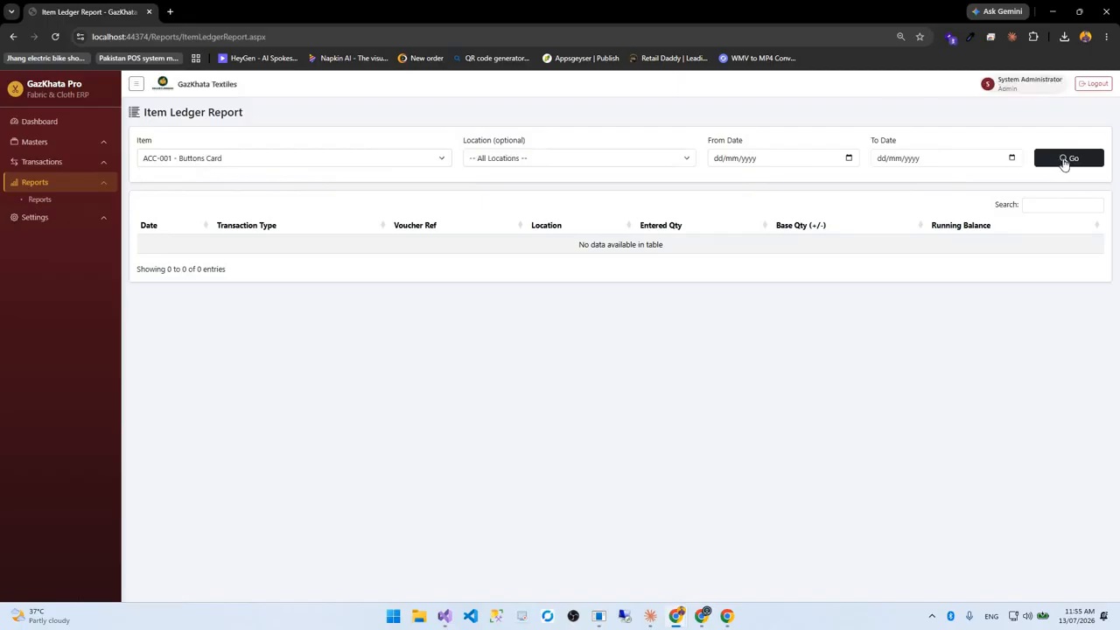
click(1069, 157)
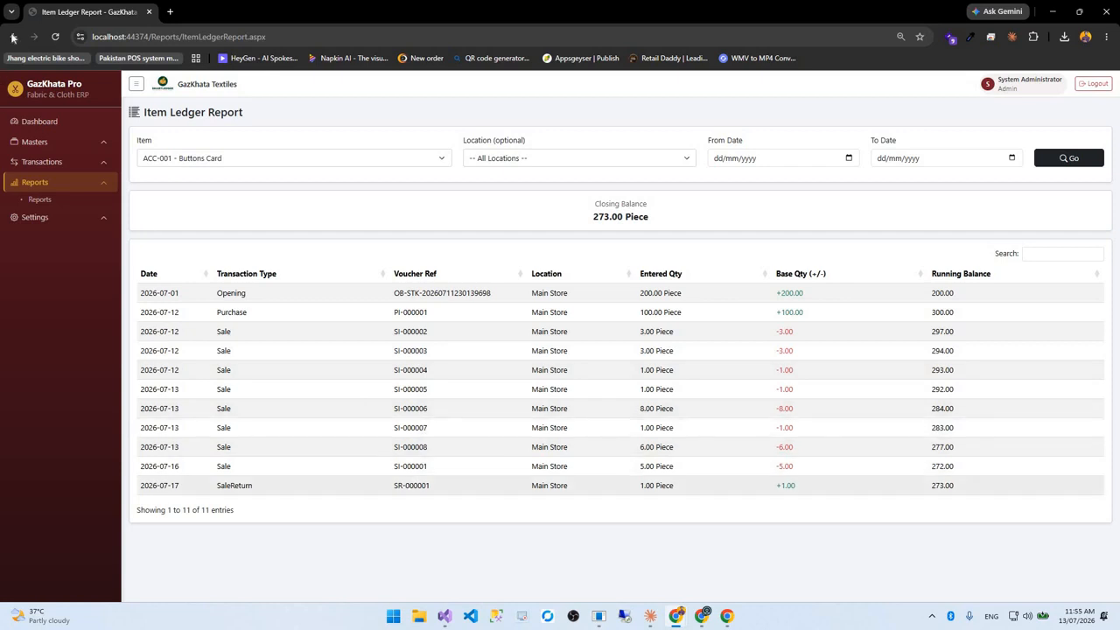
key(alt+Left)
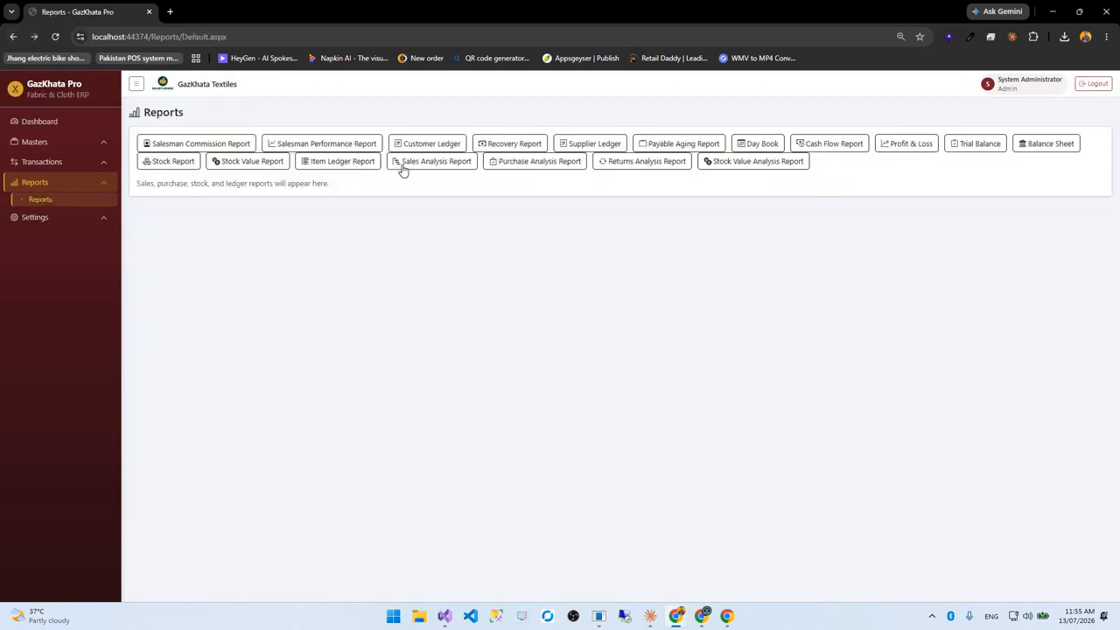
Run Sales Analysis for 13/07/2026 and view customer, payment type and discount breakdowns
click(403, 168)
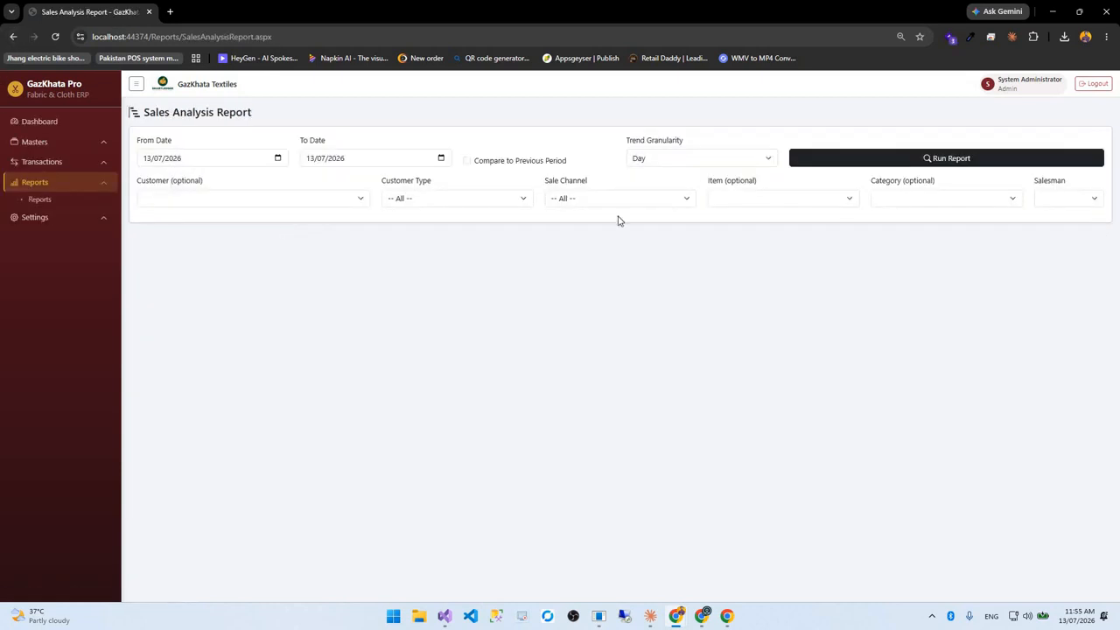
click(856, 164)
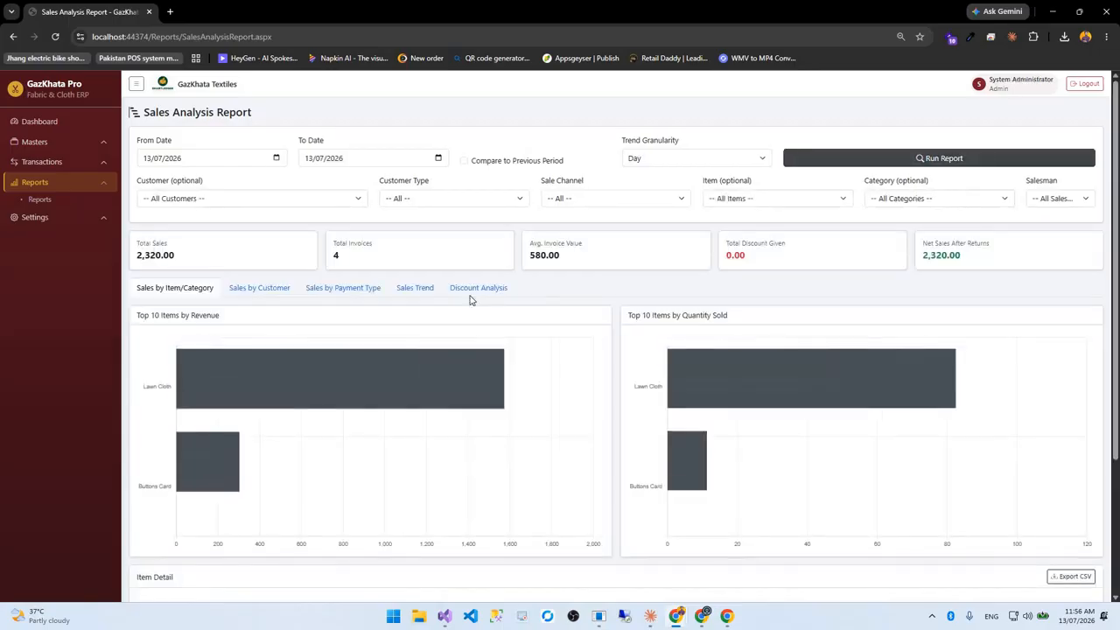
scroll(256, 191, down, 2)
click(252, 176)
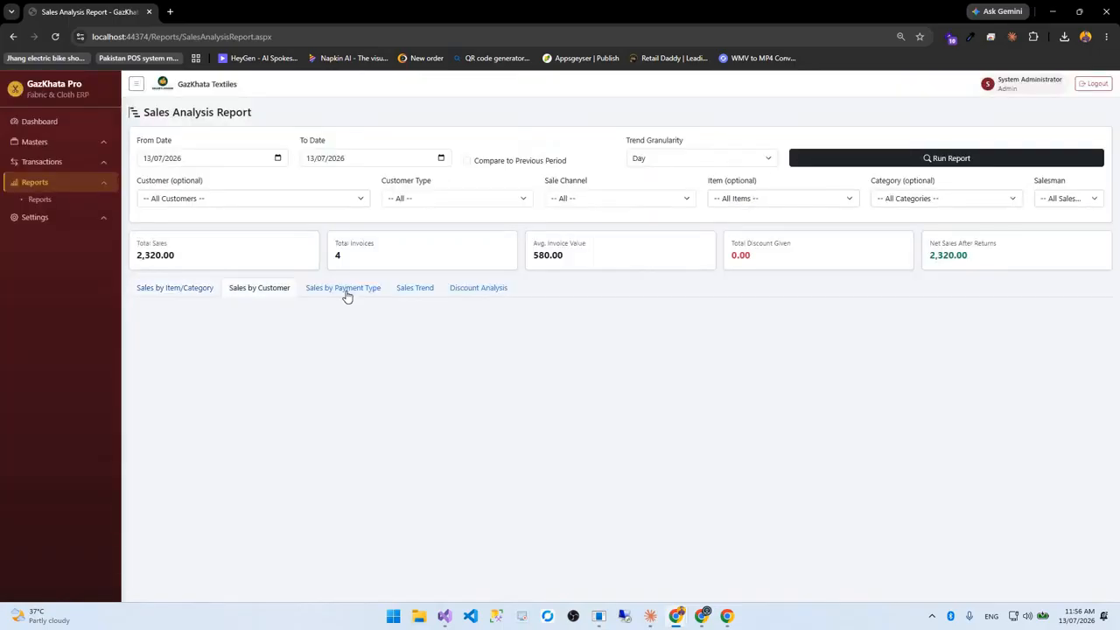
click(378, 295)
click(418, 296)
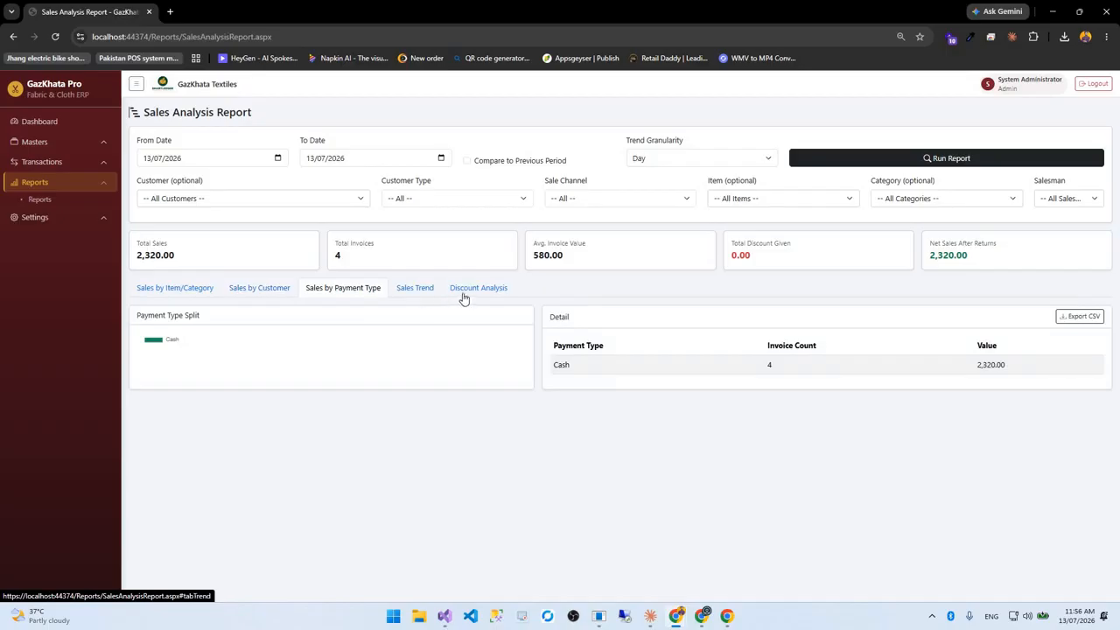
click(464, 296)
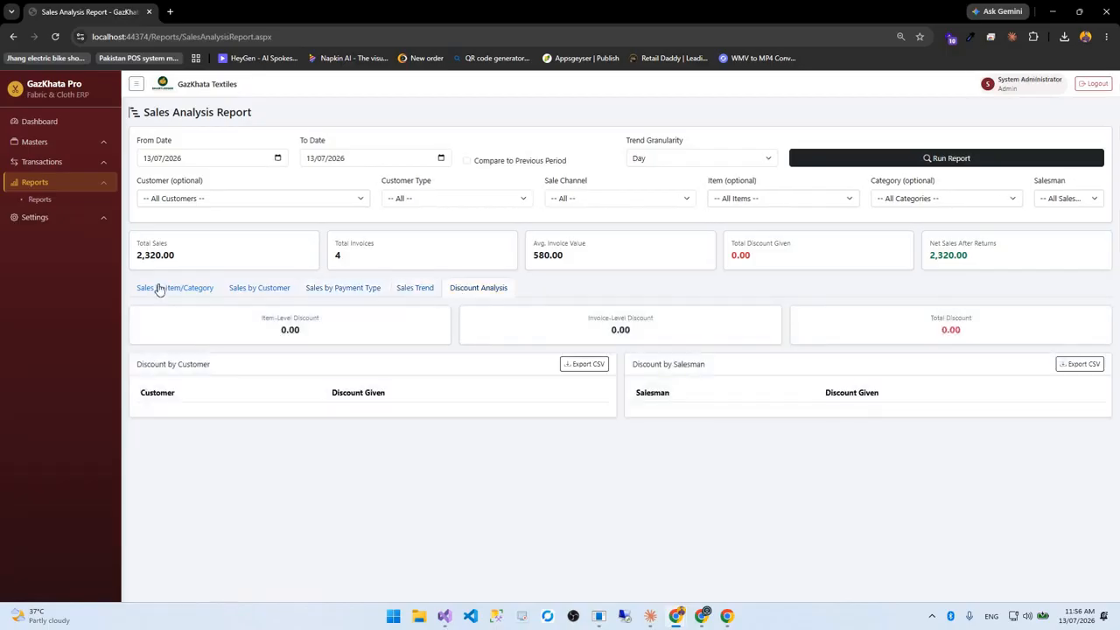
click(180, 289)
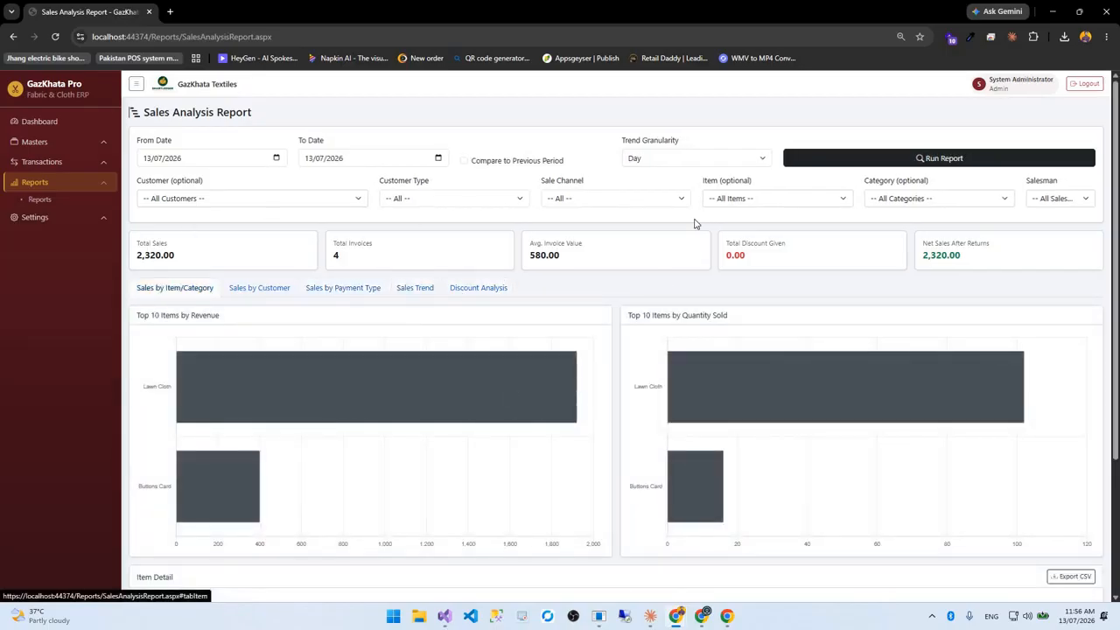
Change the trend granularity from Day to Week, then to Month
click(691, 159)
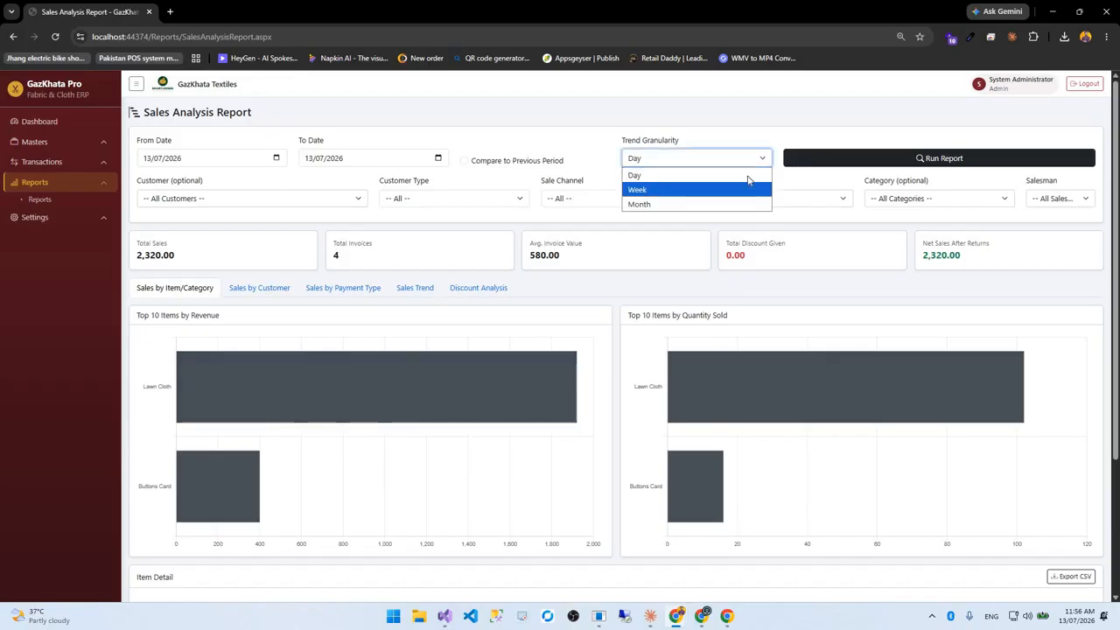
click(674, 182)
click(744, 158)
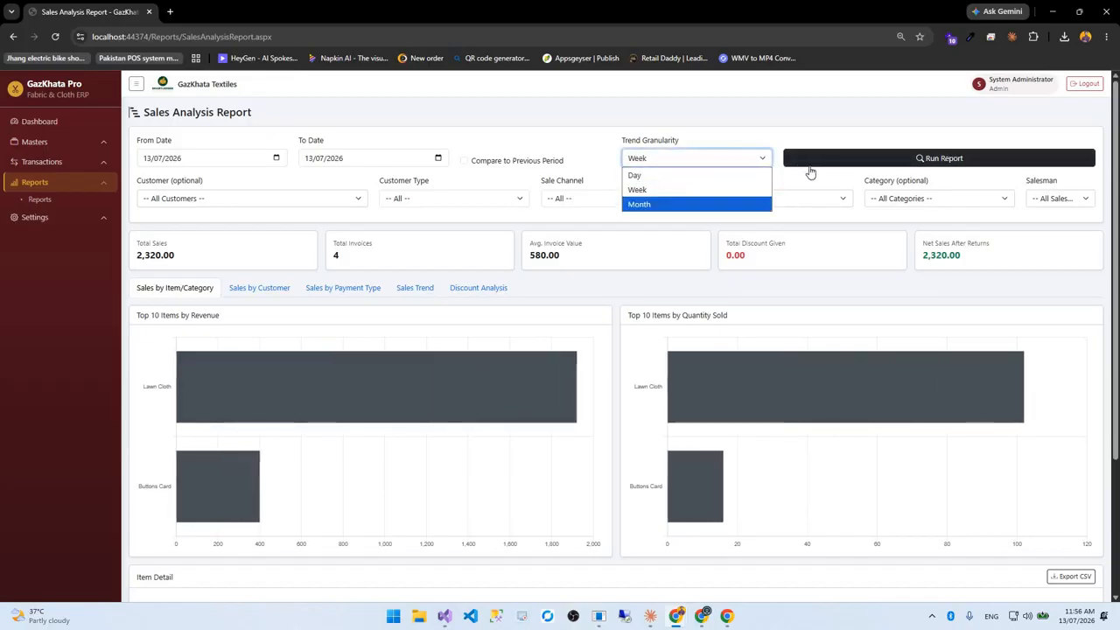
click(674, 202)
Browse the item, sale channel, customer type and customer filters, then return to Reports
click(718, 201)
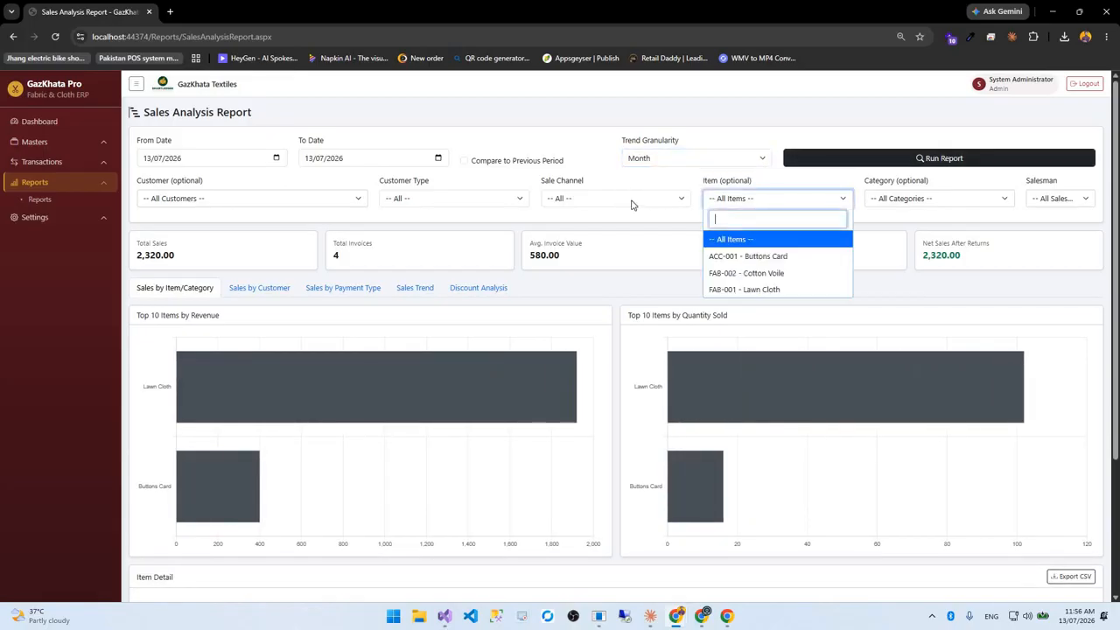
click(633, 205)
click(443, 204)
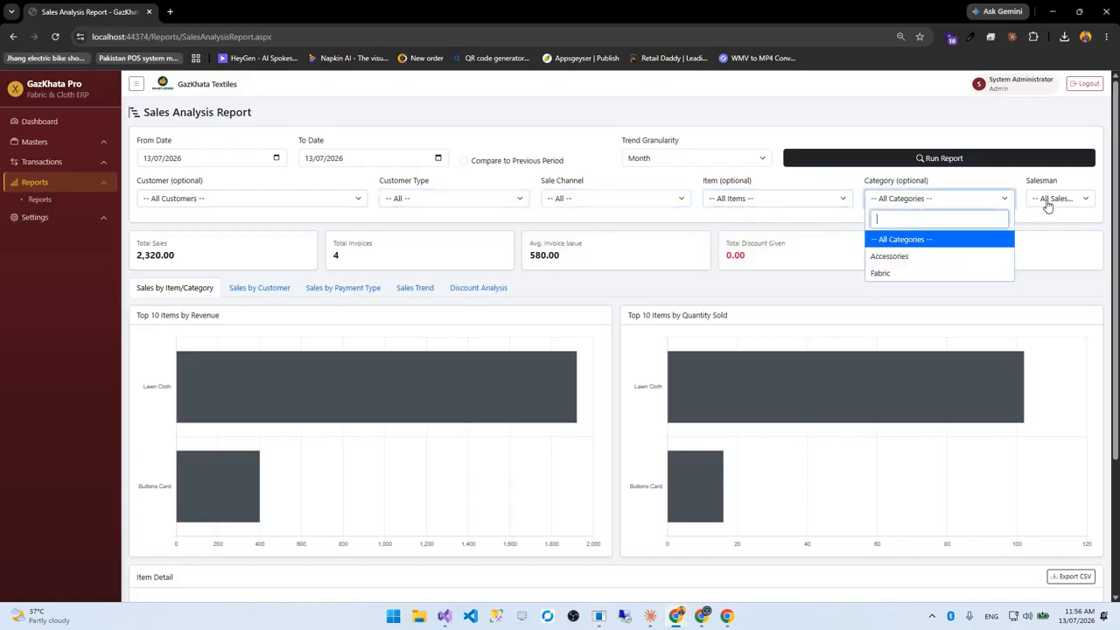
click(230, 196)
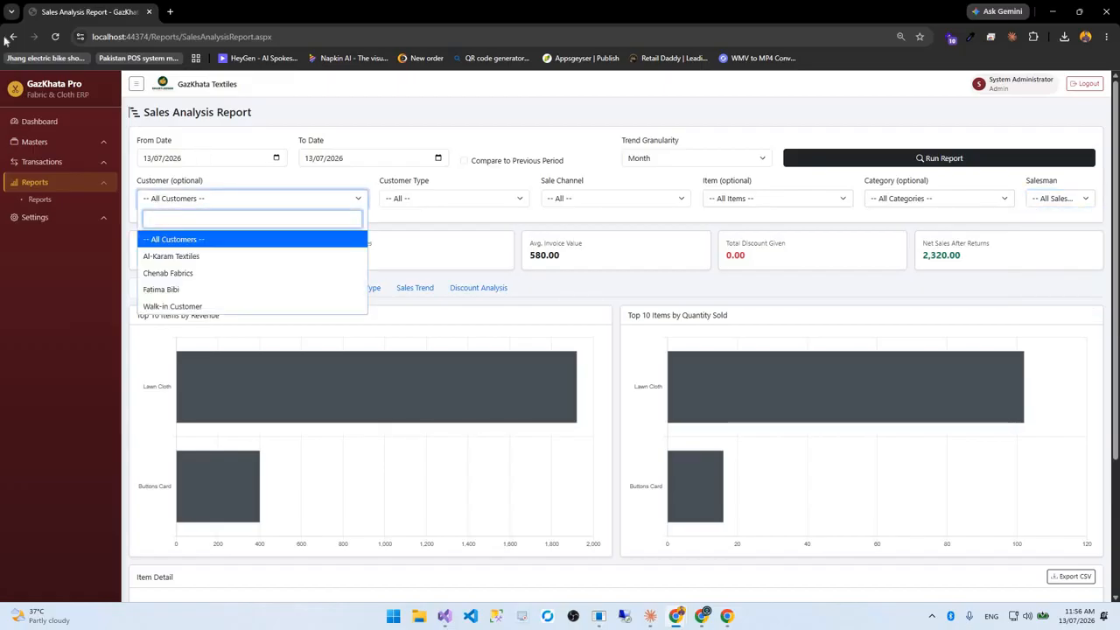
click(105, 188)
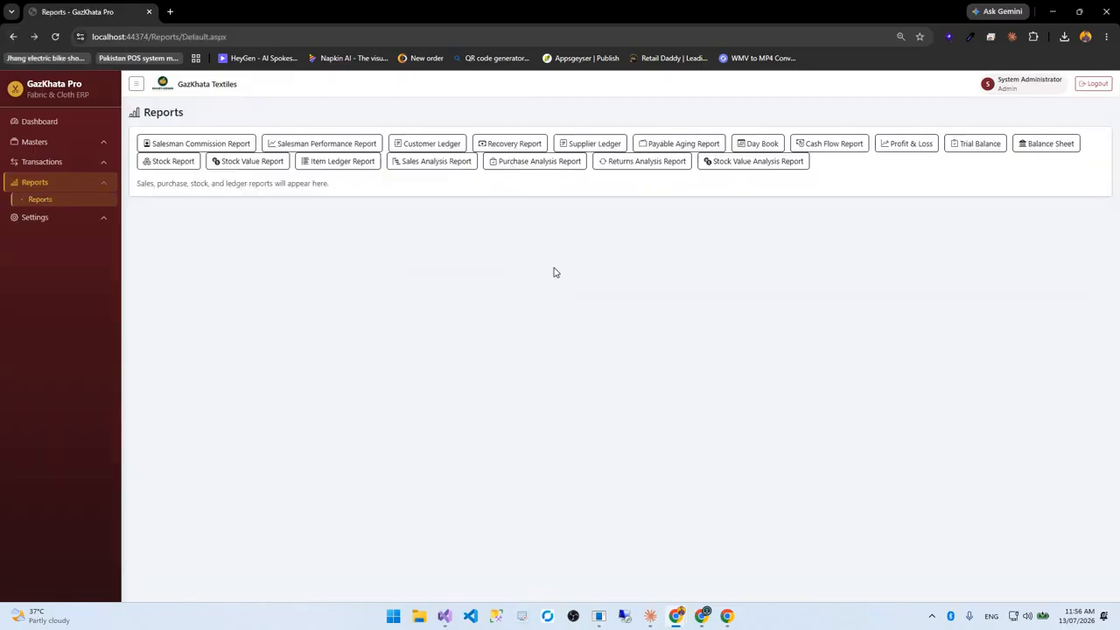
click(535, 161)
click(1004, 161)
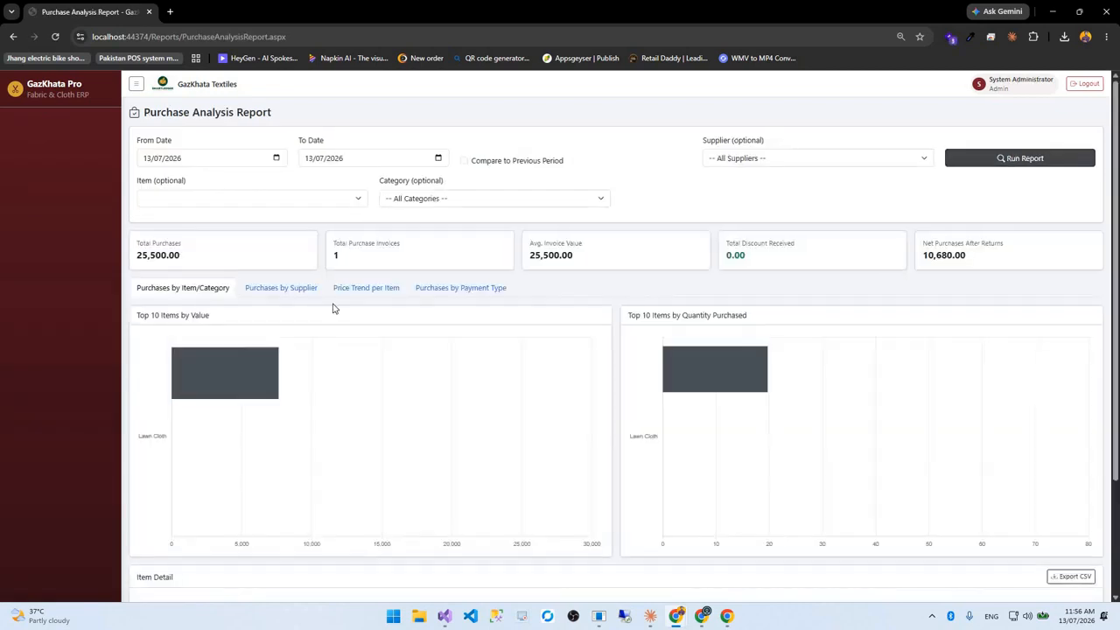
scroll(282, 222, down, 3)
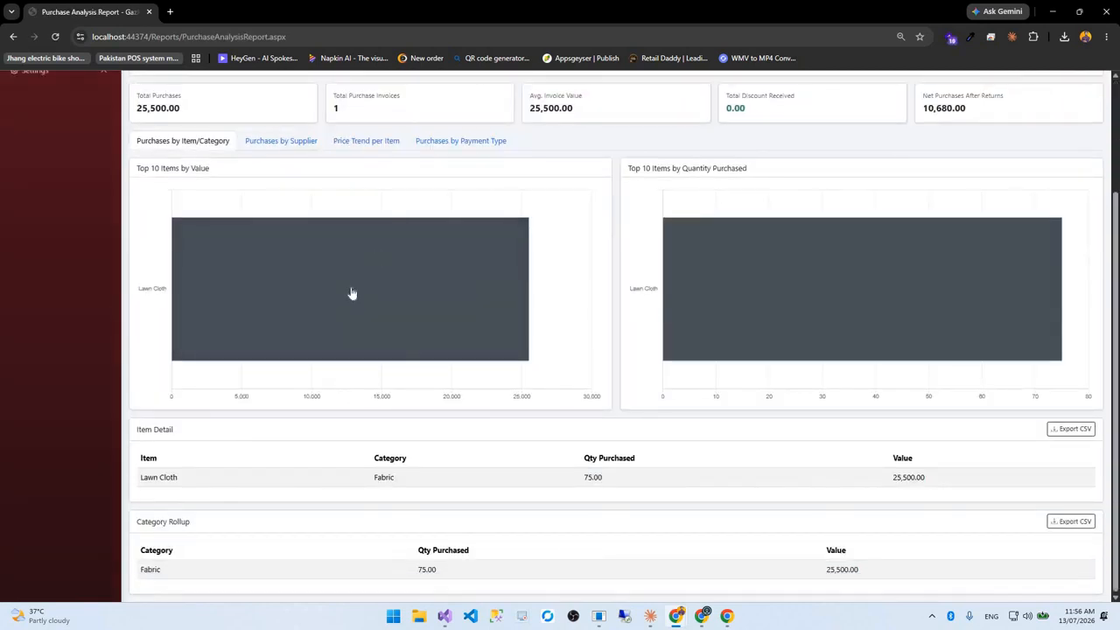
click(281, 142)
click(368, 290)
click(444, 294)
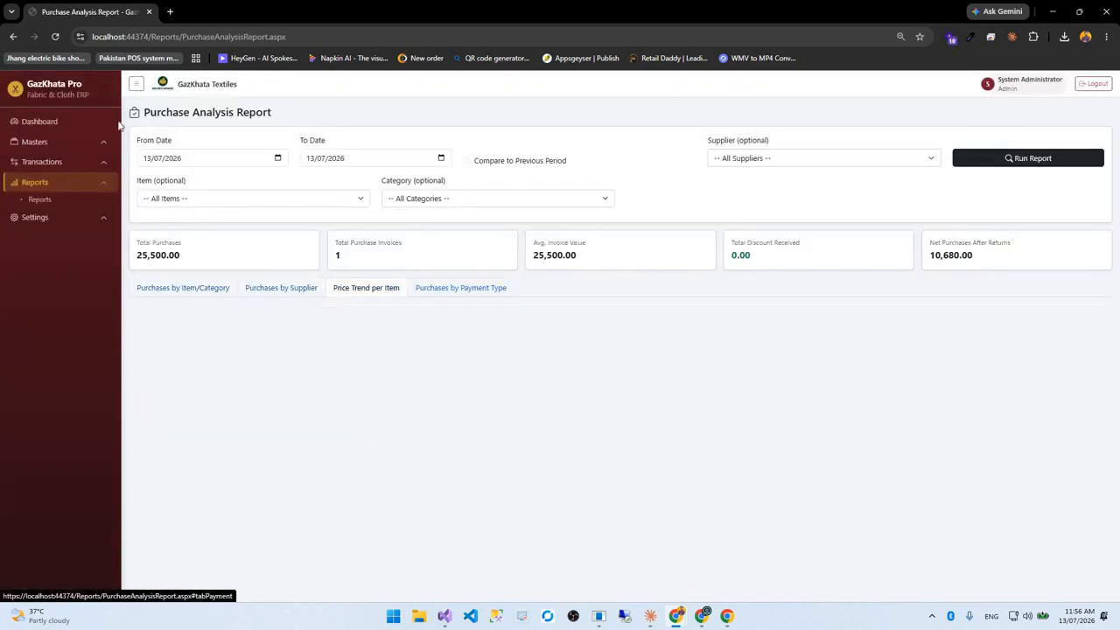
key(alt+Left)
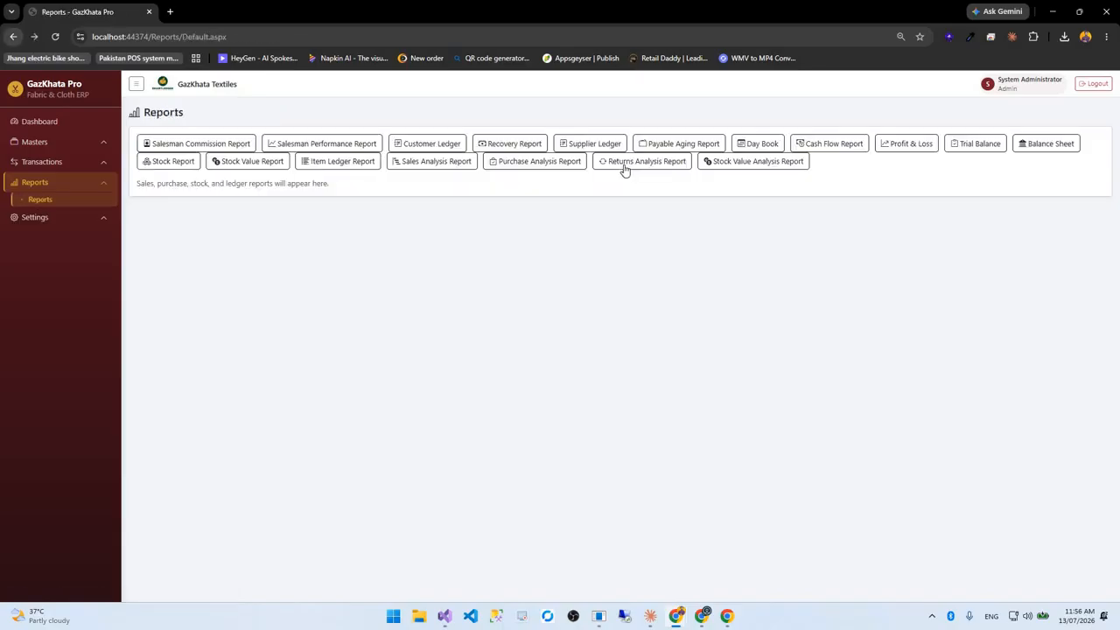
click(623, 166)
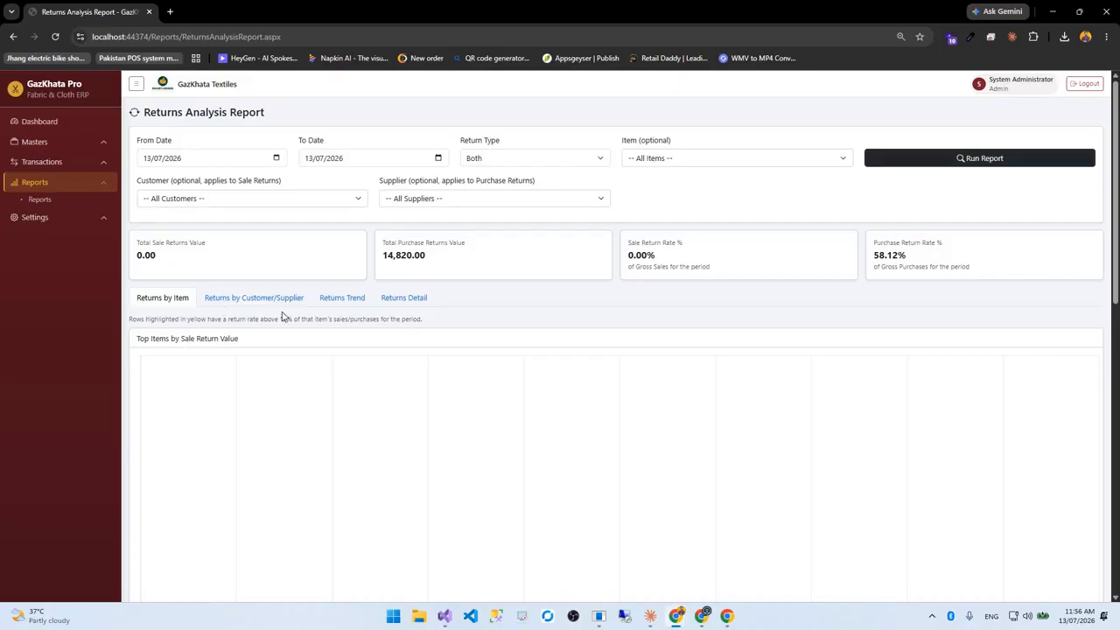
click(341, 307)
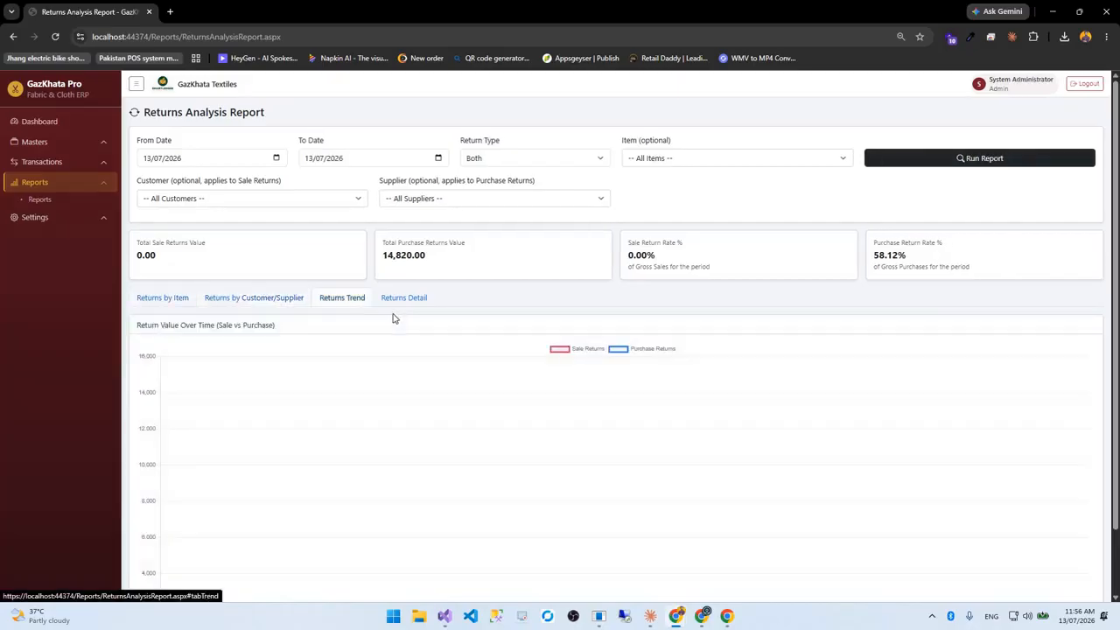
click(403, 299)
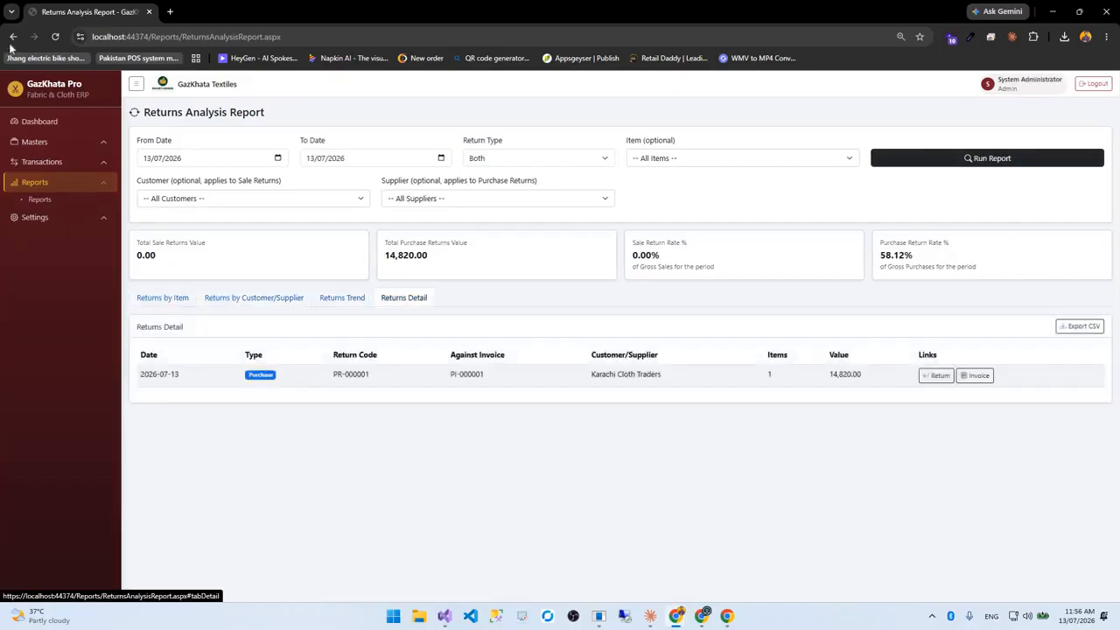
click(14, 37)
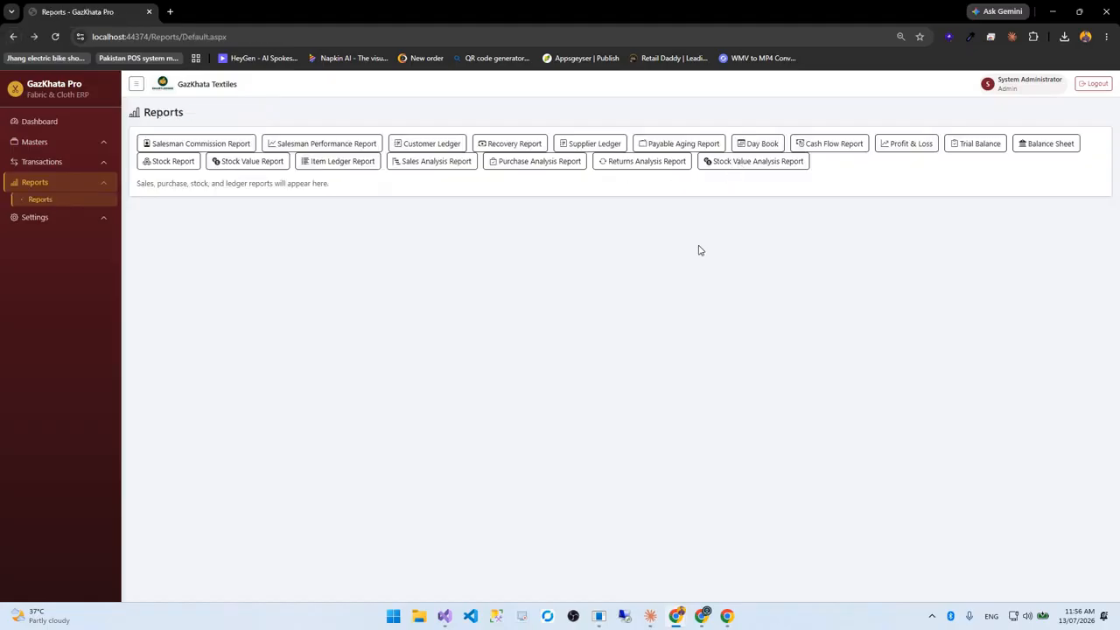
Open the Stock Value Analysis Report, view Stock Aging and Category-wise tabs, then Stock Valuation
click(754, 161)
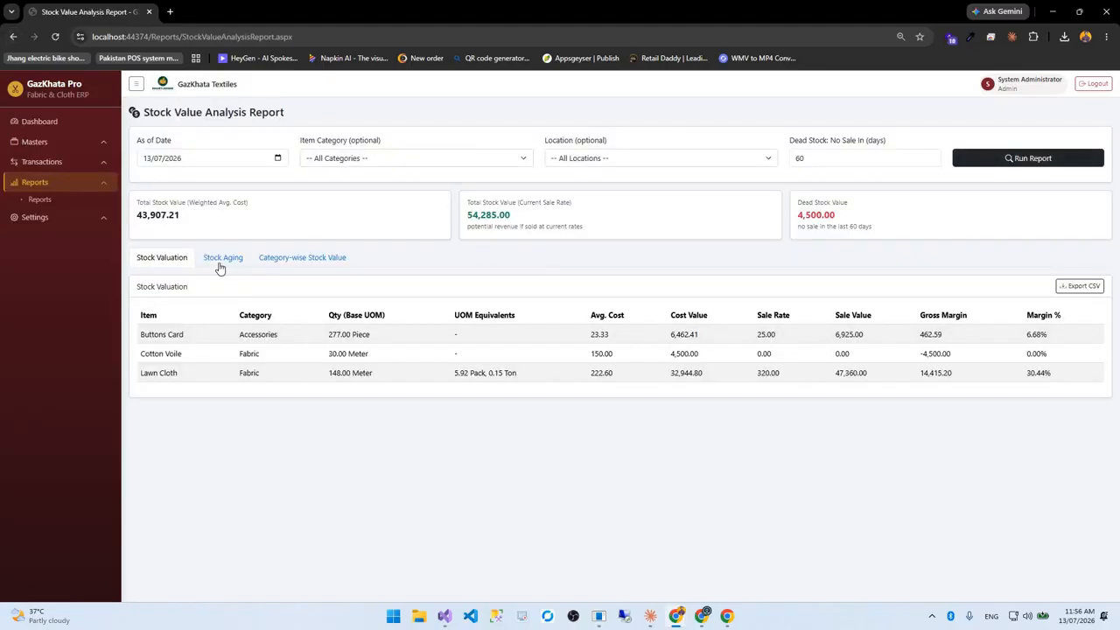
click(220, 268)
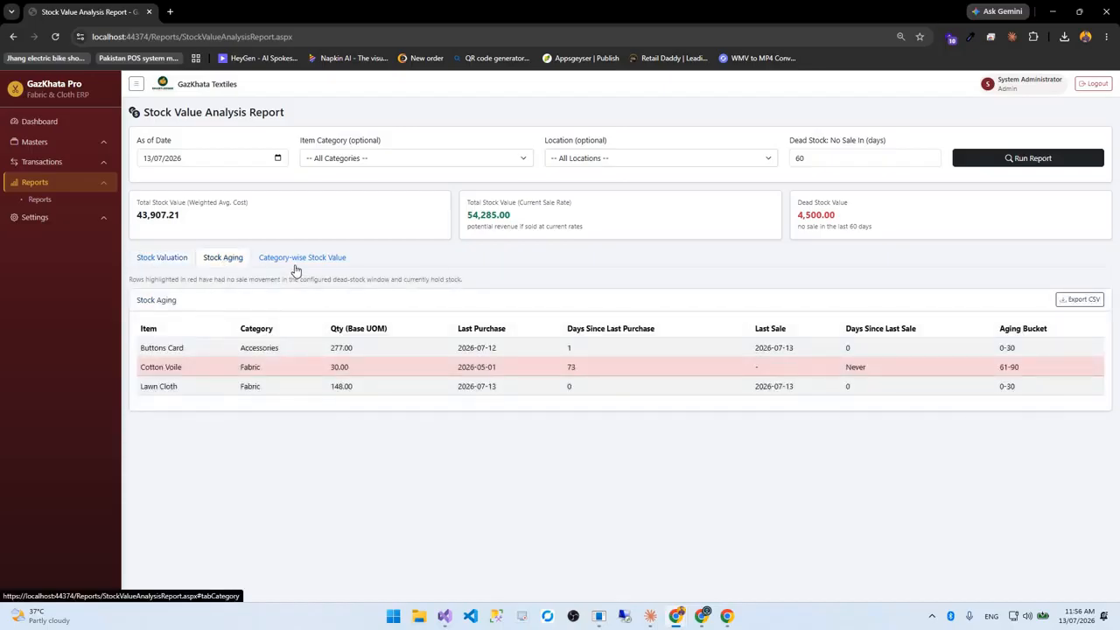
click(296, 268)
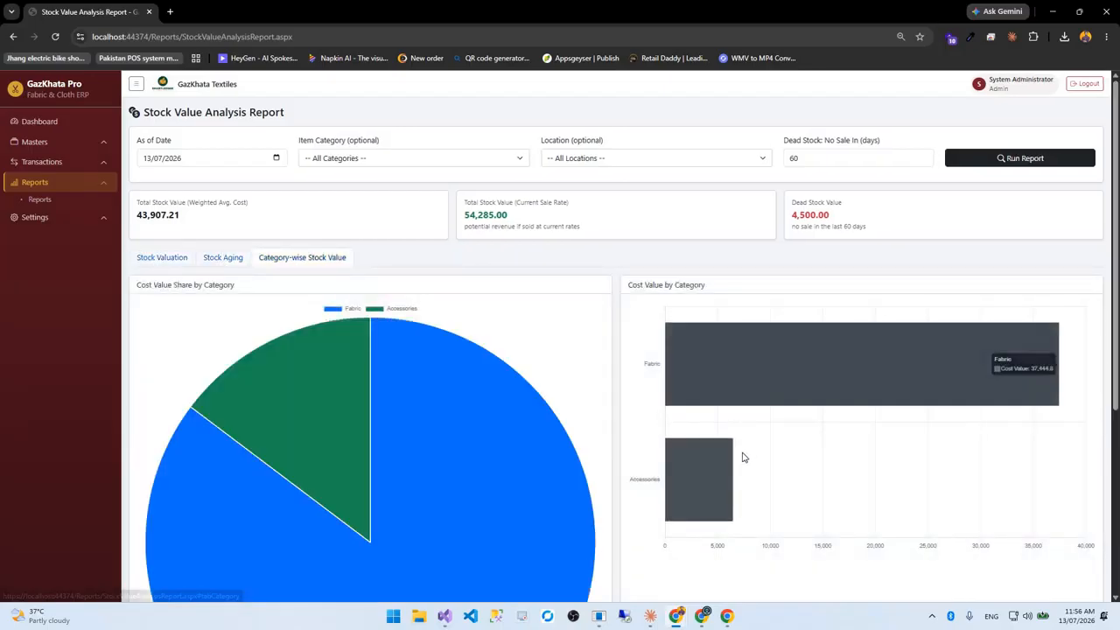
scroll(745, 458, down, 3)
scroll(156, 254, up, 3)
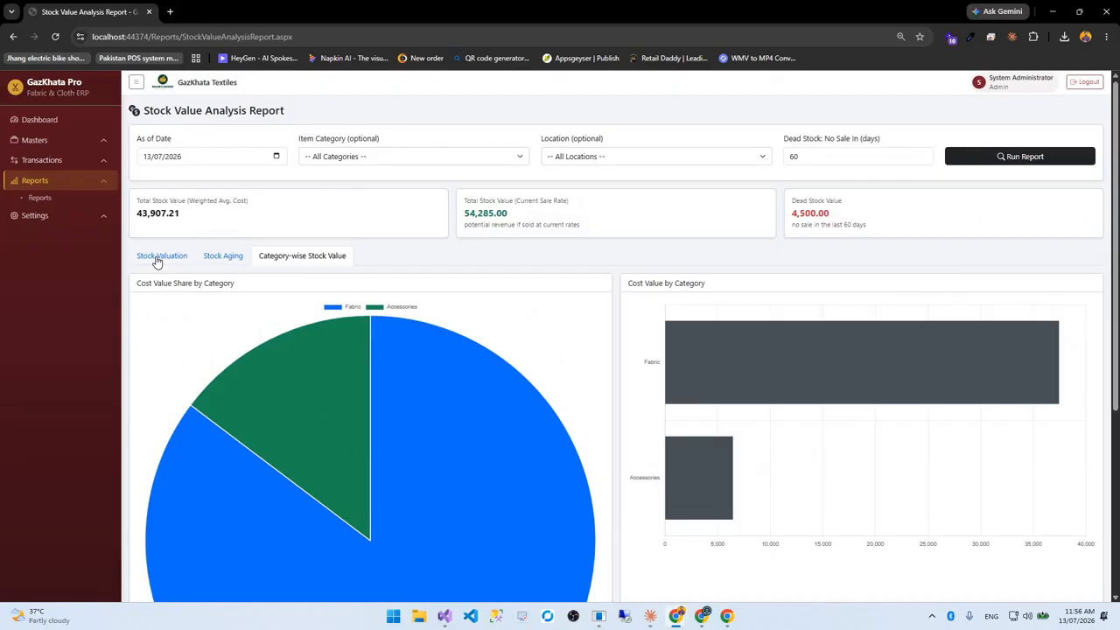
click(158, 259)
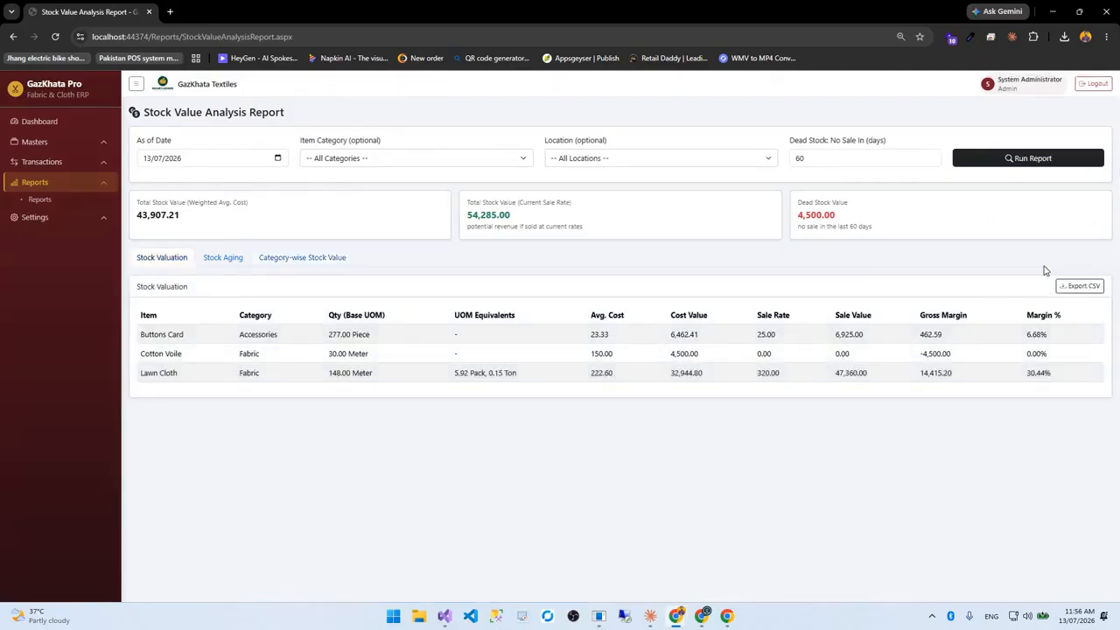
click(35, 217)
Open Company Settings and review the shop name, address, phone and receipt texts
click(40, 232)
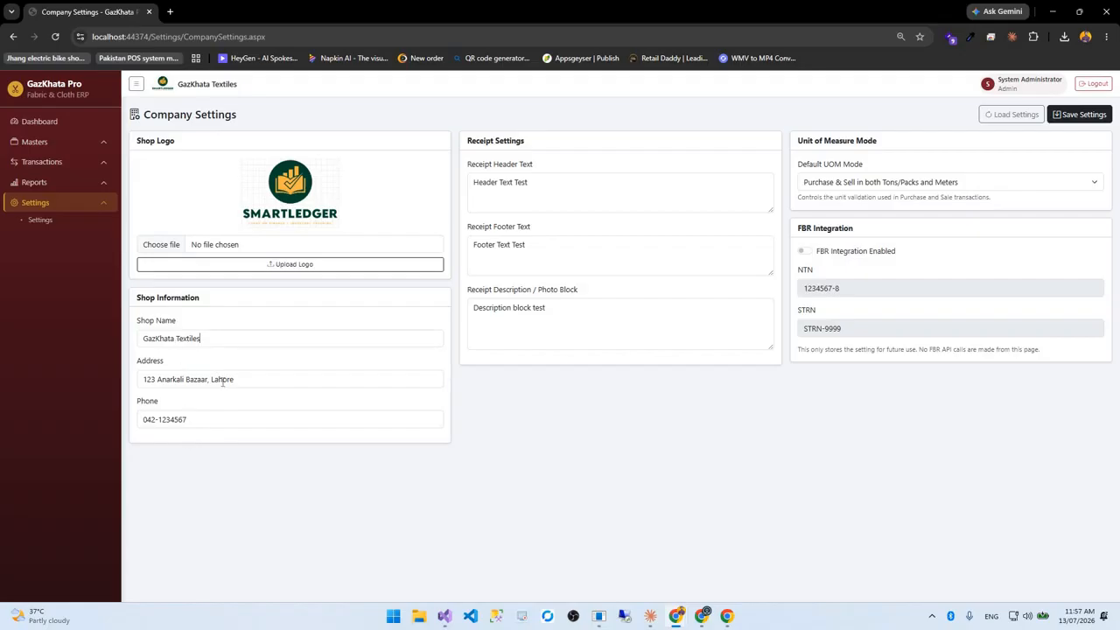
drag(204, 340, 160, 340)
drag(235, 381, 132, 385)
drag(189, 416, 127, 425)
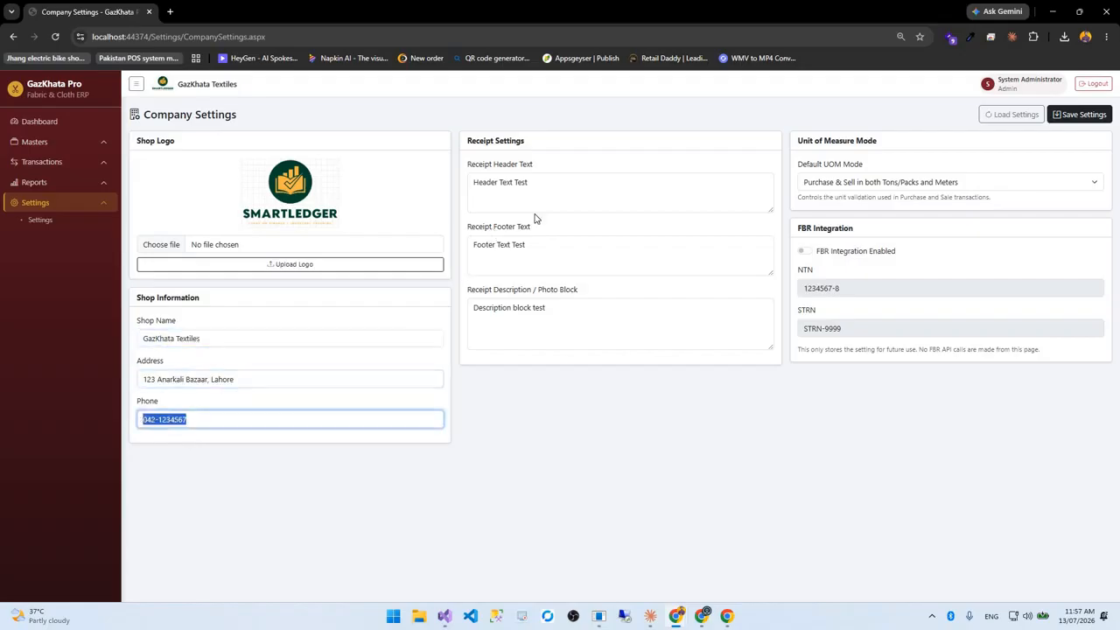
drag(476, 180, 845, 260)
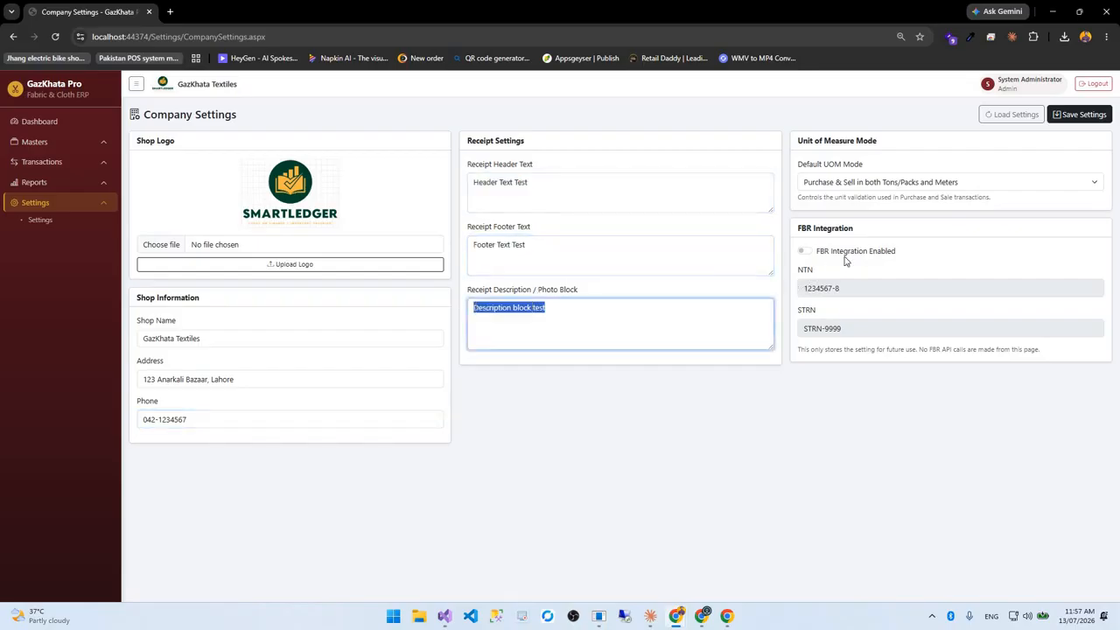
Check the default UOM mode options and toggle FBR Integration on and back off
click(836, 183)
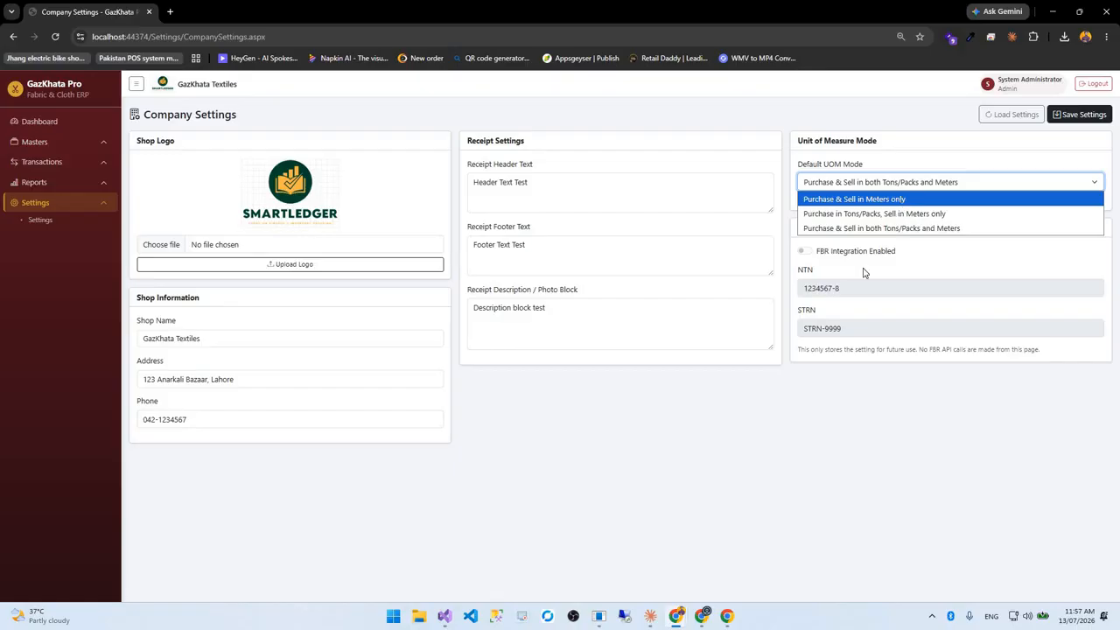
click(810, 254)
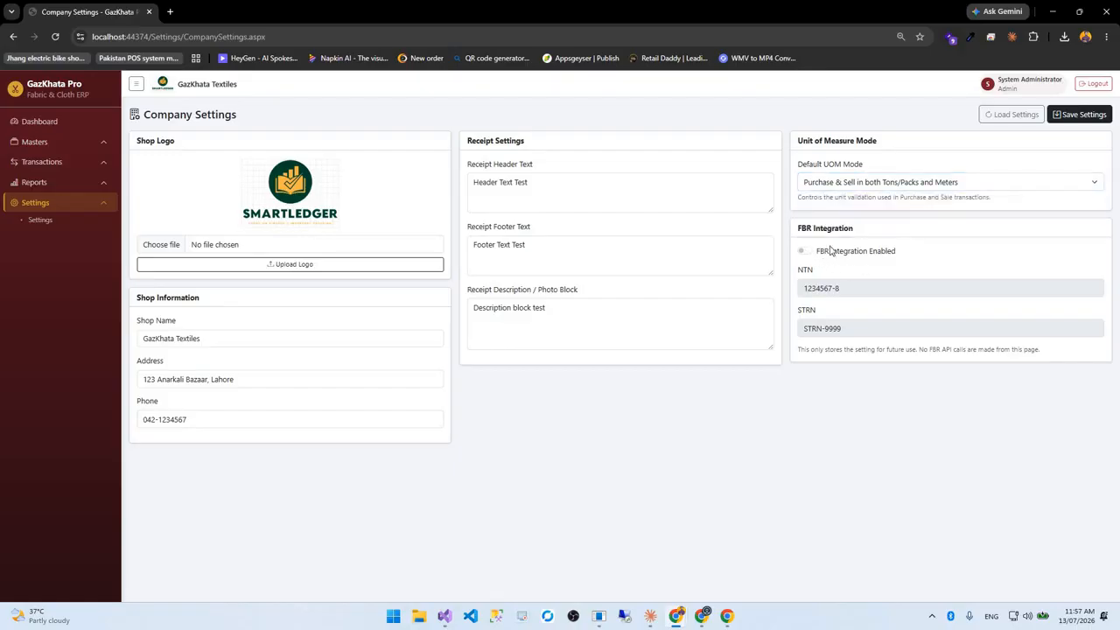
click(802, 252)
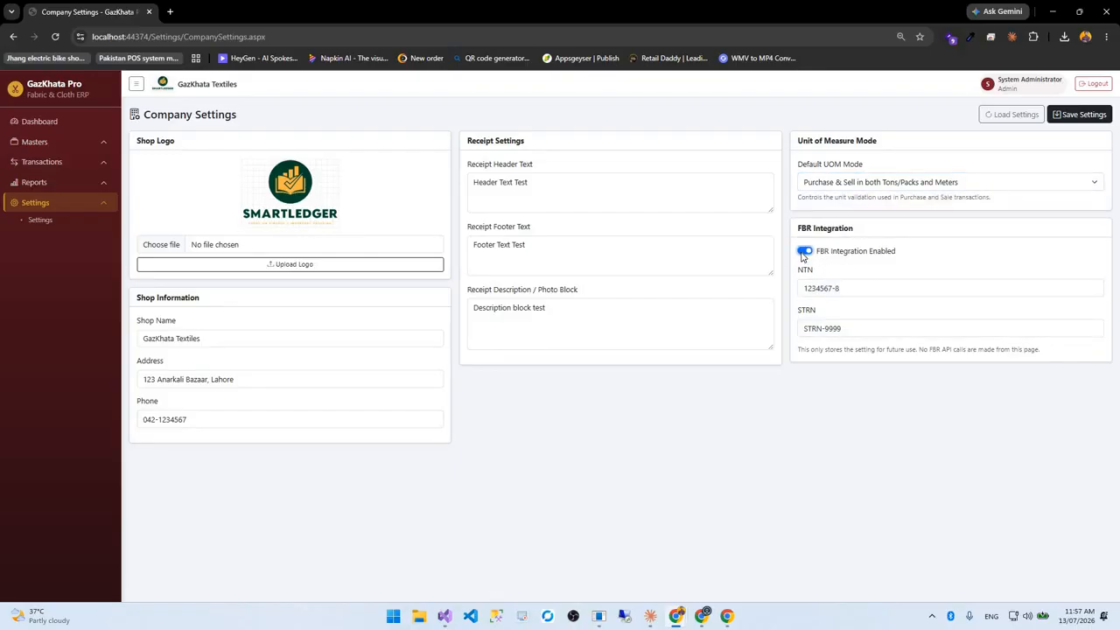
key(space)
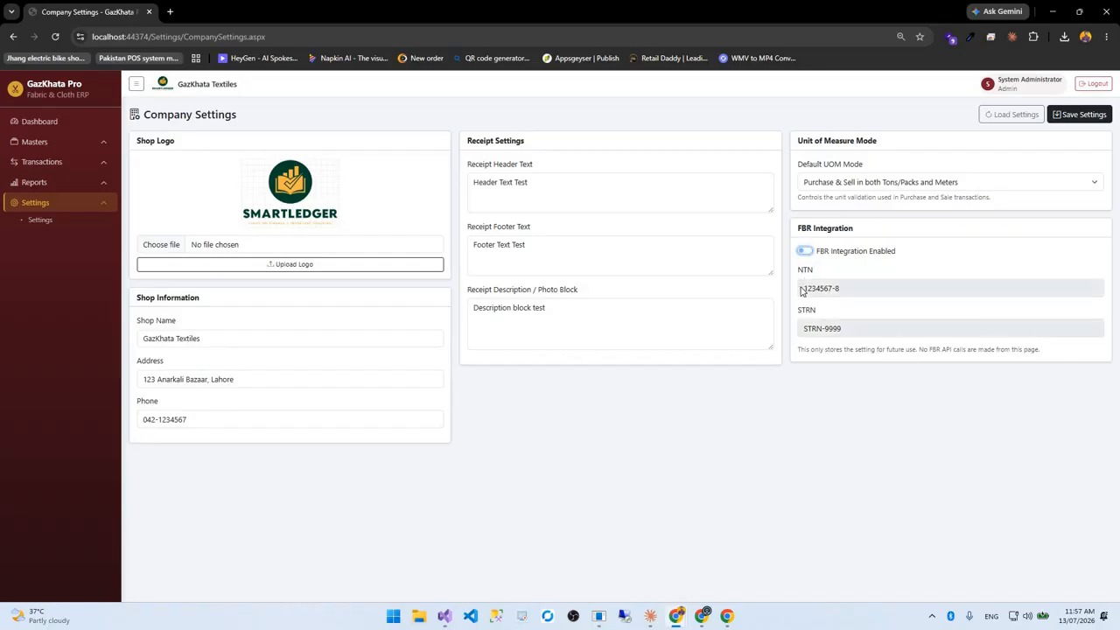